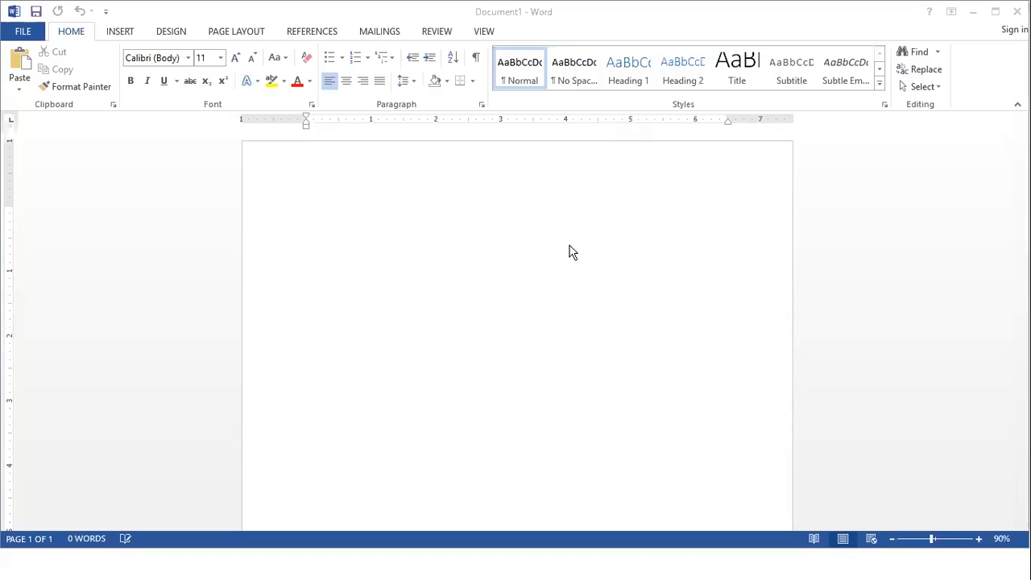
- Type the line 'This is how we take snapshot in MS word' and start an empty new line
left_click(438, 226)
left_click(324, 221)
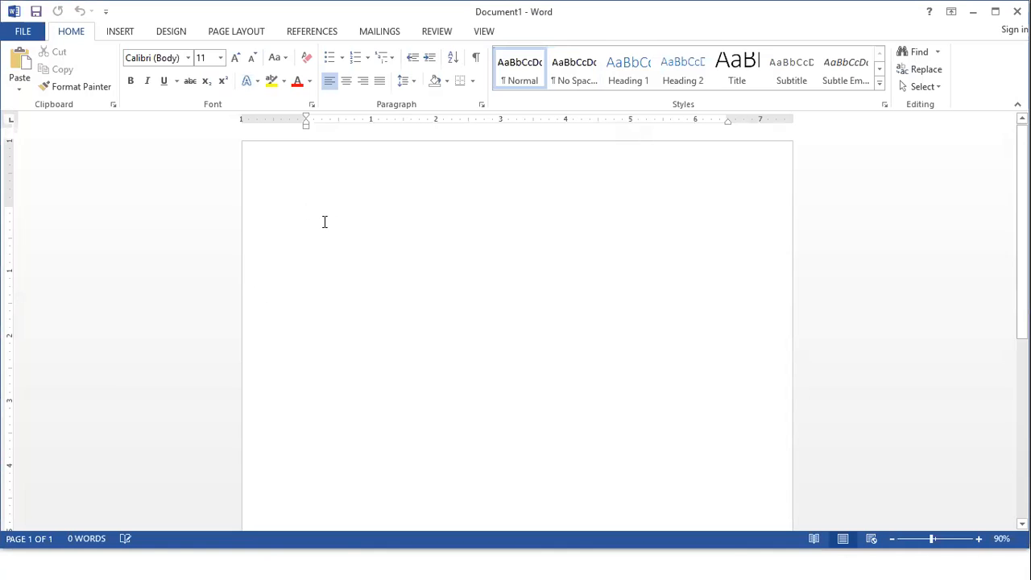
type("This is")
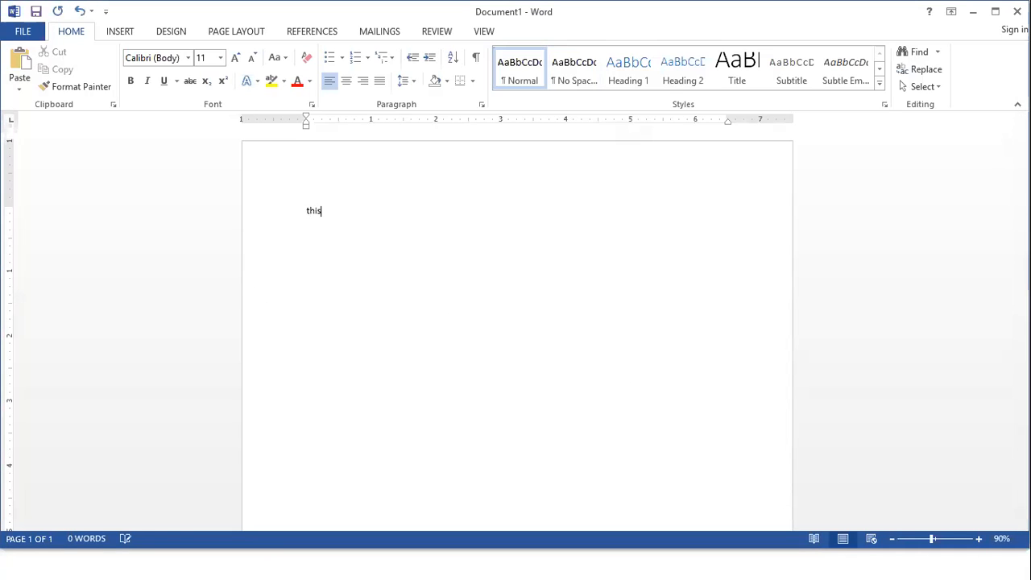
type(" how we take snapshot in MS")
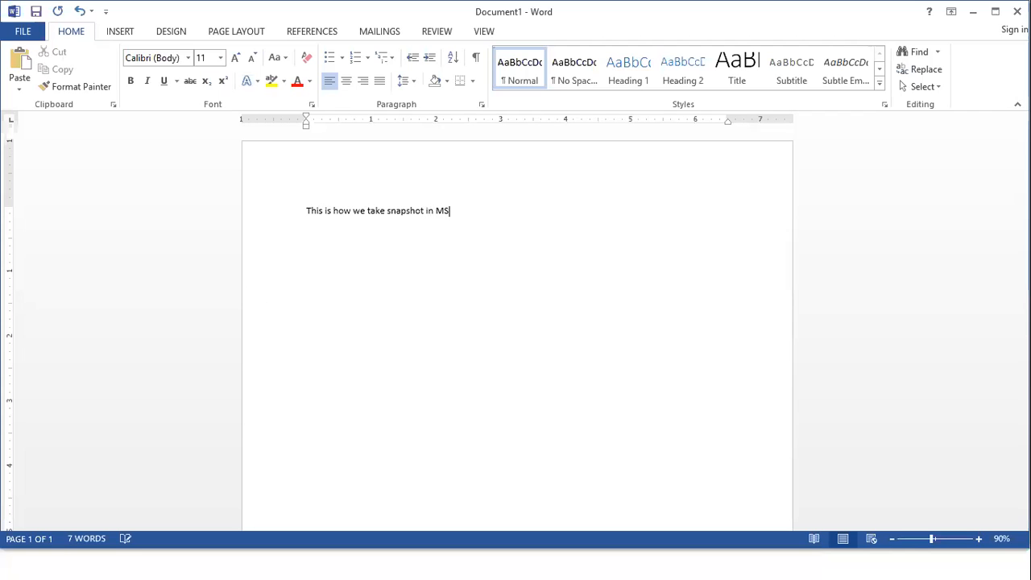
type(" word")
key("Return")
- Insert a screenshot of the handwritten logic notes window, then reopen the Screenshot gallery
left_click(121, 33)
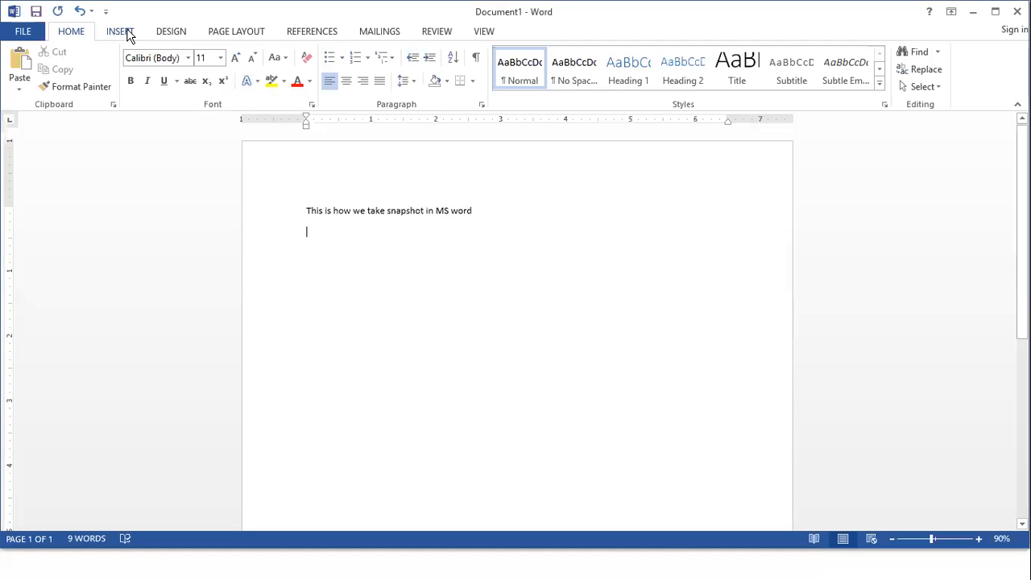
left_click(122, 32)
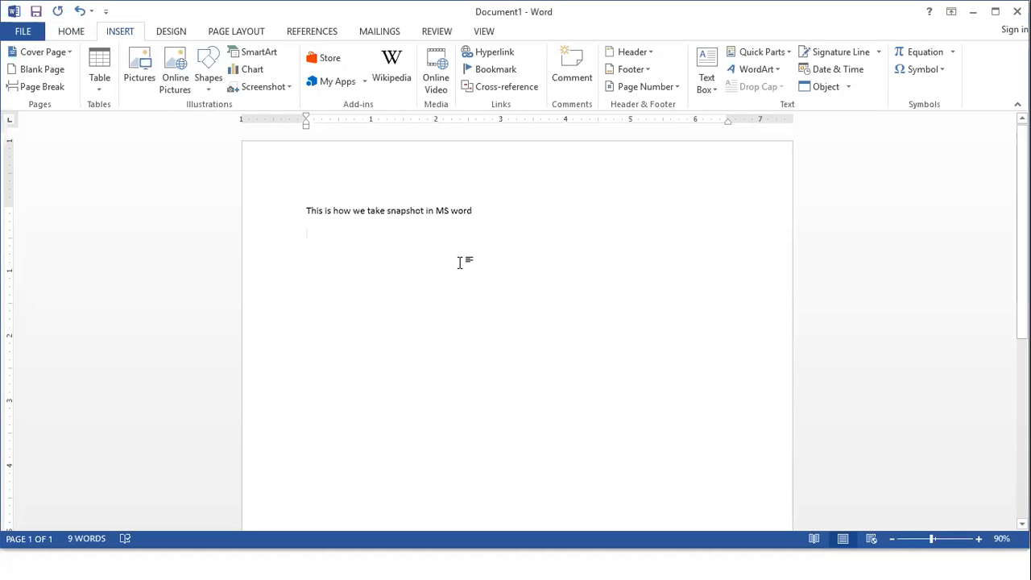
left_click(276, 91)
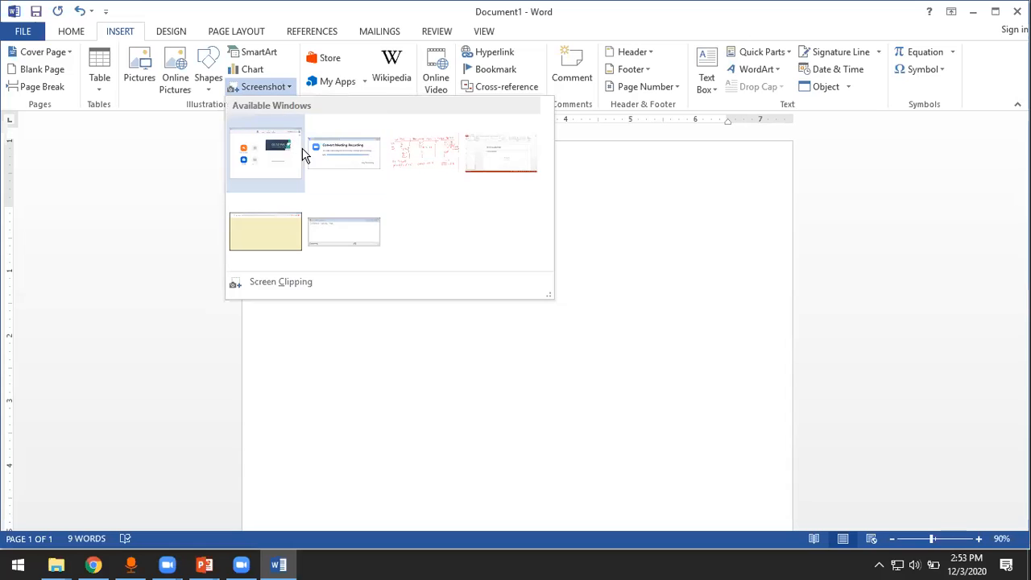
left_click(428, 153)
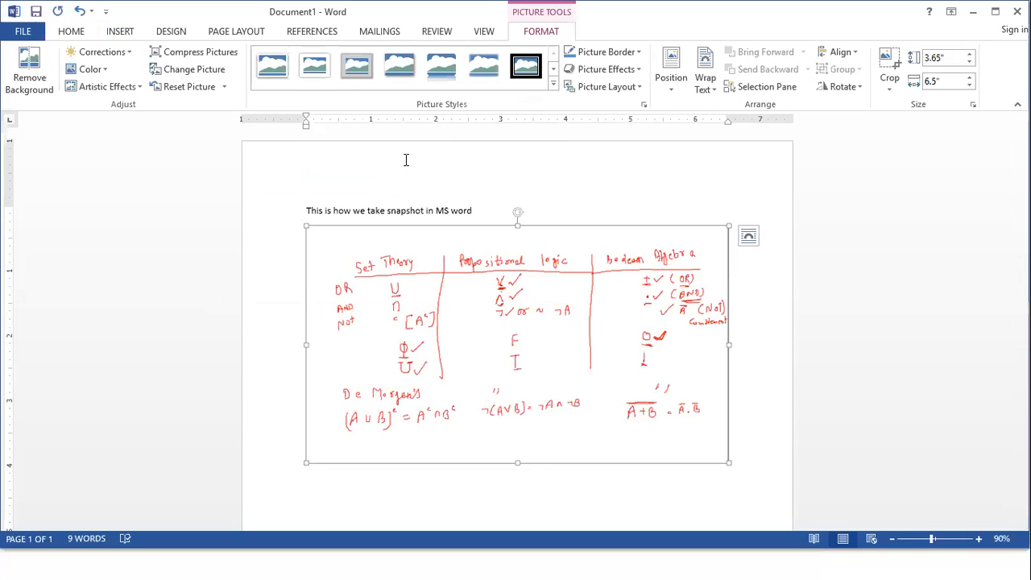
left_click(125, 33)
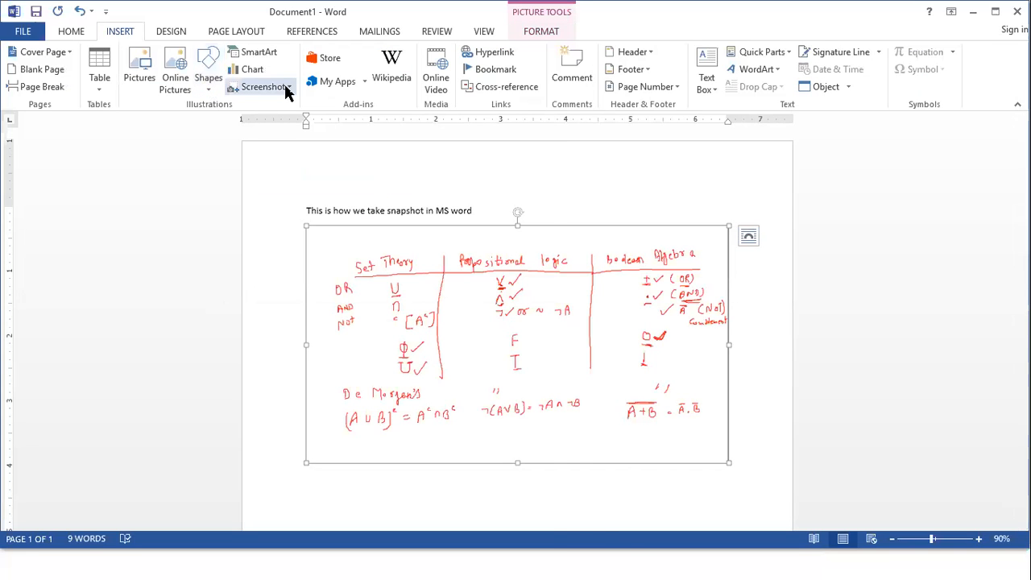
left_click(284, 85)
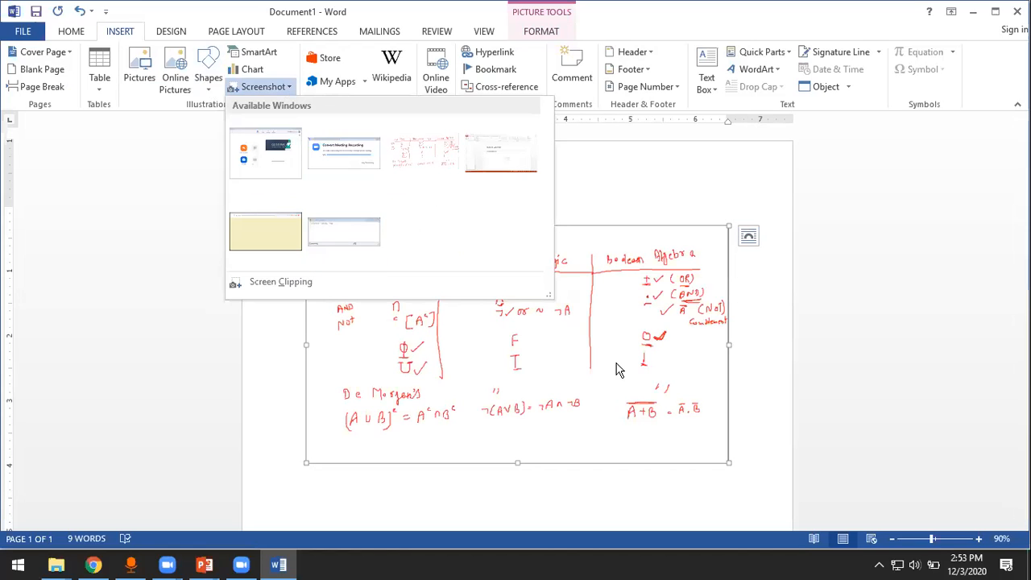
- Clip the Zoom Return to Meeting, Join, Schedule and Share tiles into the document
left_click(281, 282)
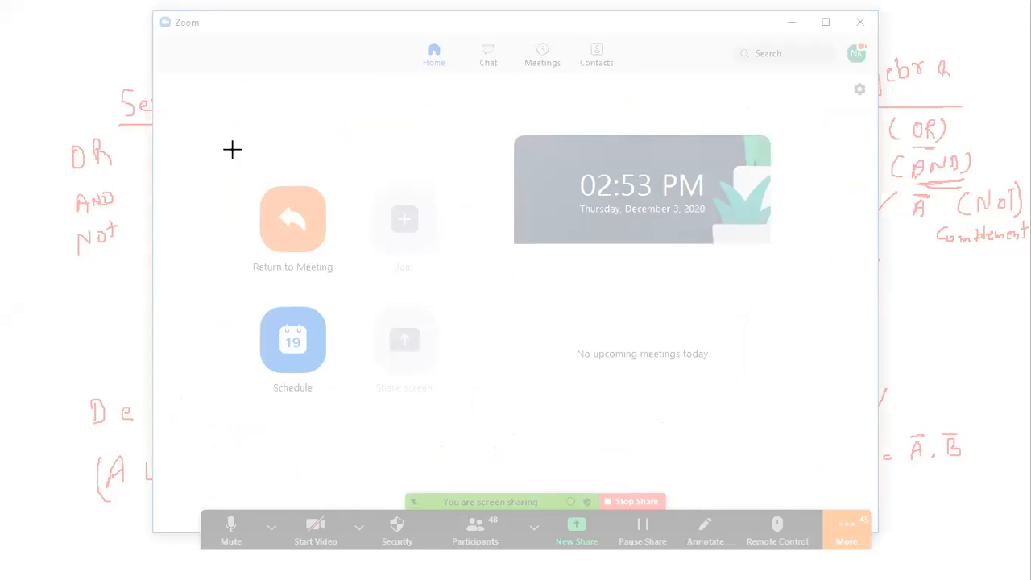
left_click_drag(236, 170, 427, 354)
left_click_drag(453, 401, 459, 411)
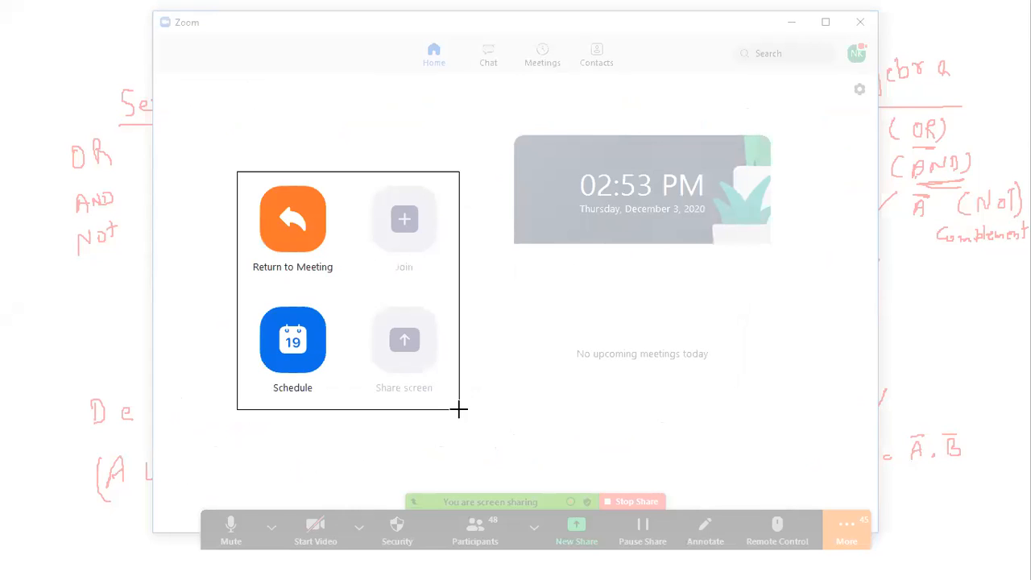
left_click_drag(459, 410, 462, 411)
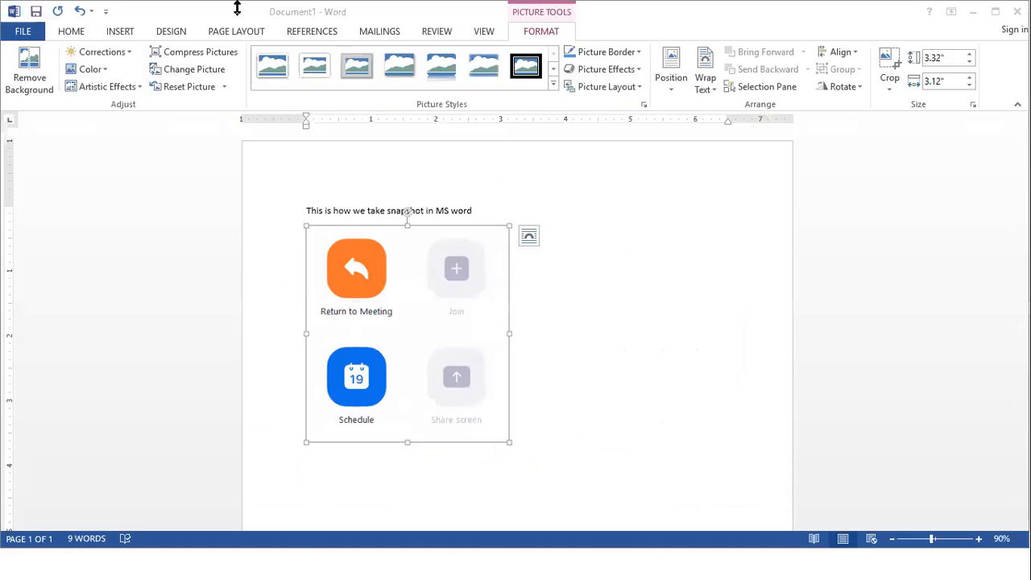
left_click(118, 34)
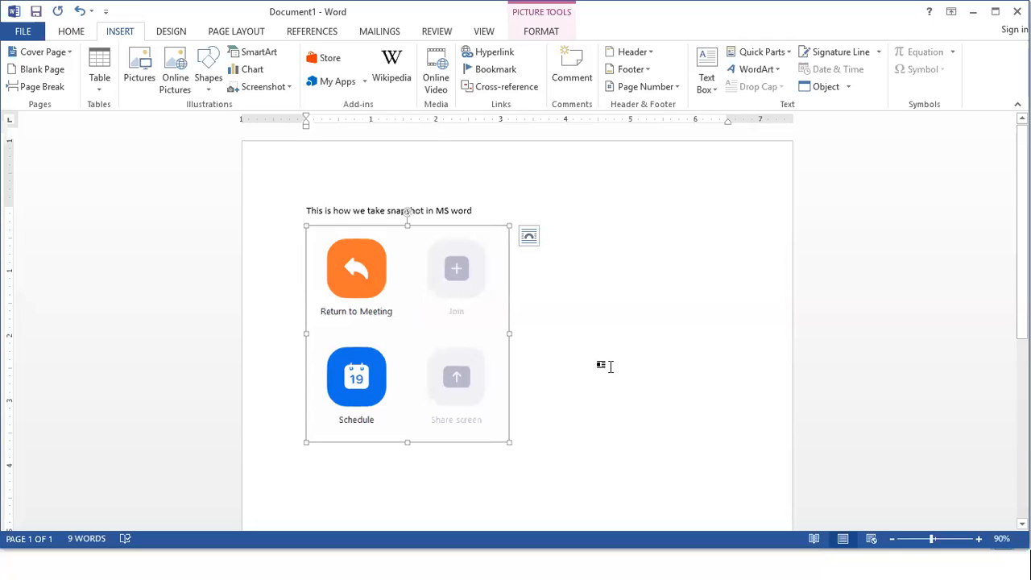
left_click(581, 411)
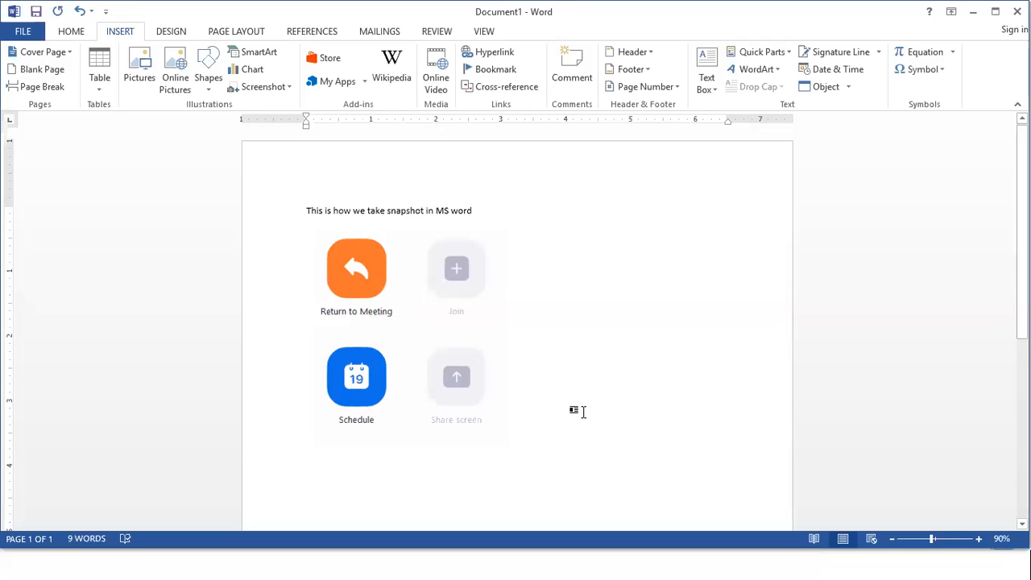
left_click(71, 32)
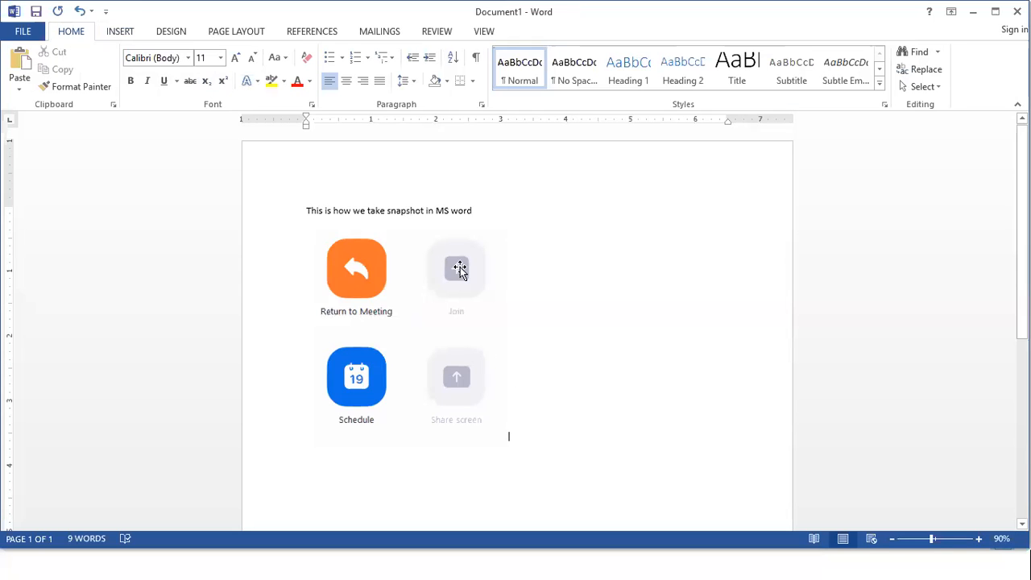
left_click_drag(477, 211, 302, 211)
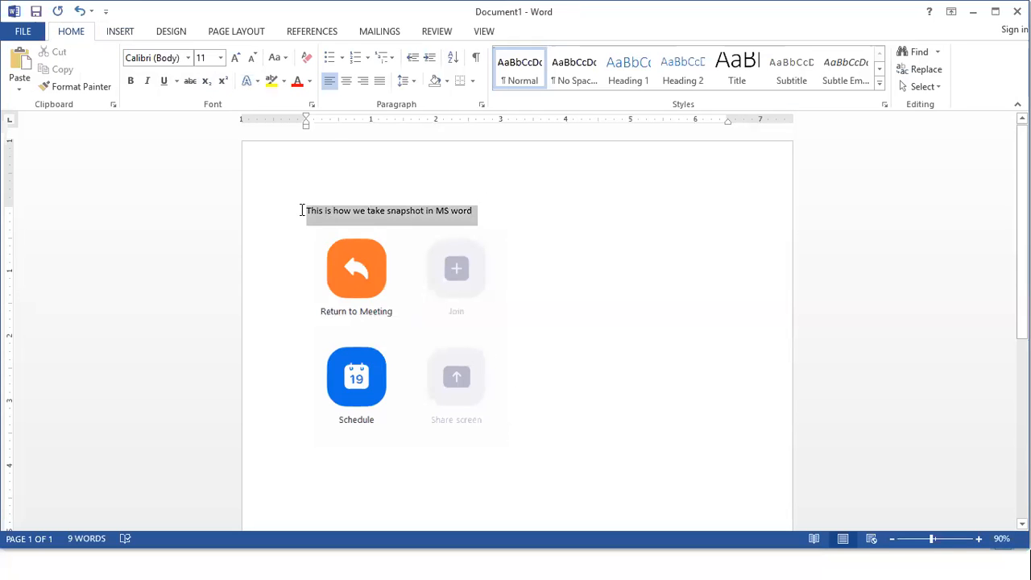
left_click(122, 32)
left_click(493, 53)
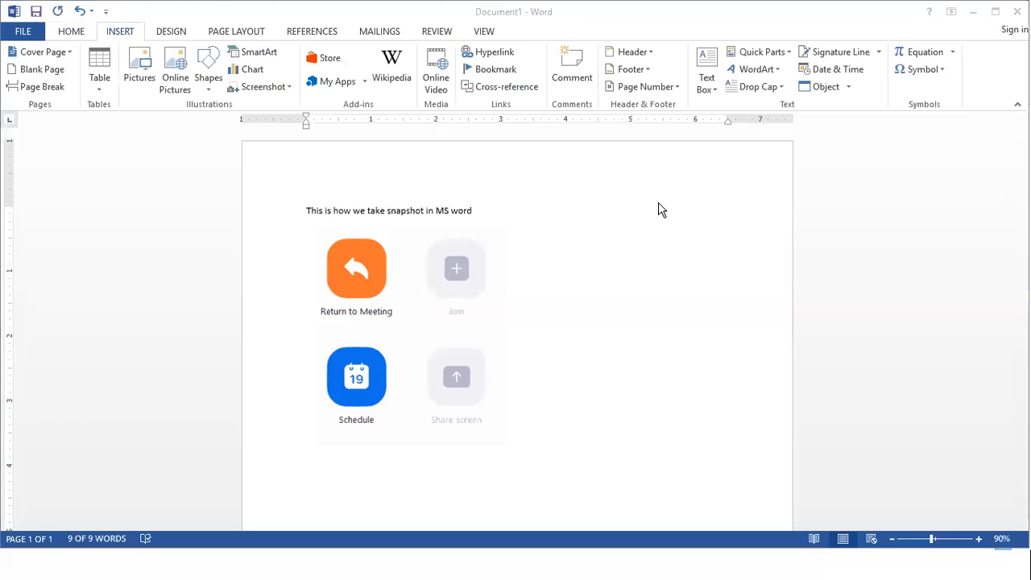
left_click(470, 212)
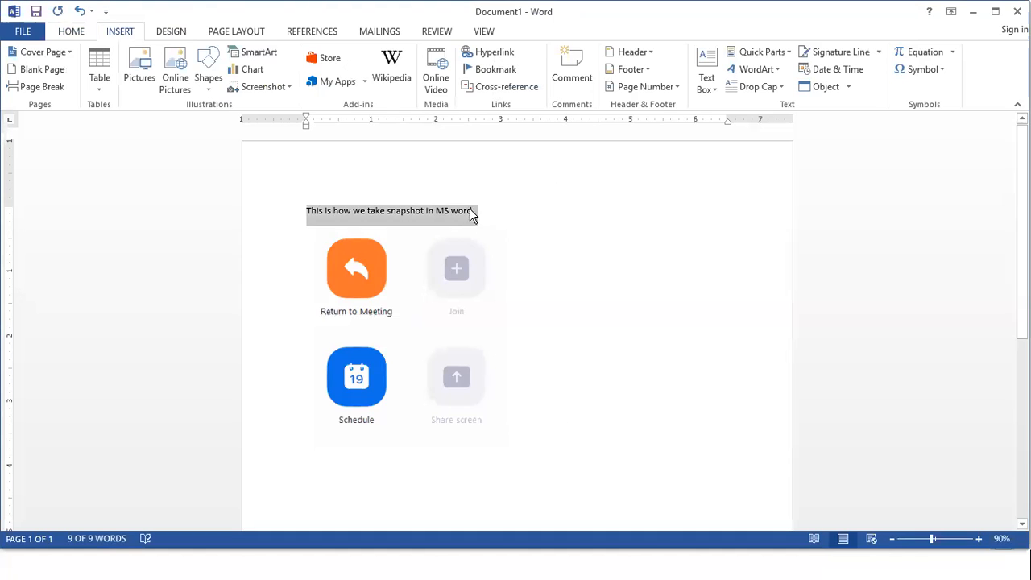
left_click(495, 53)
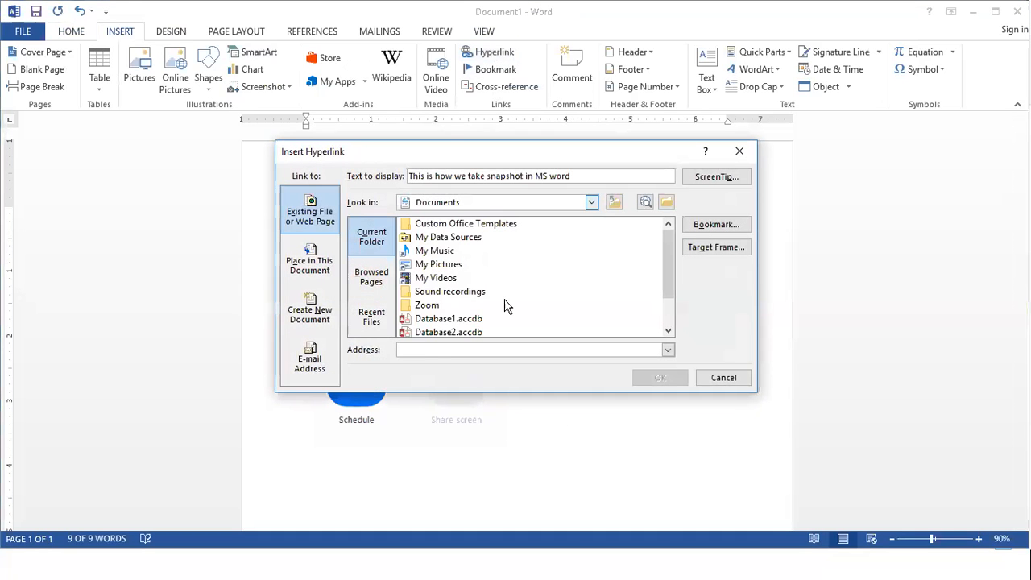
left_click(442, 349)
type("w")
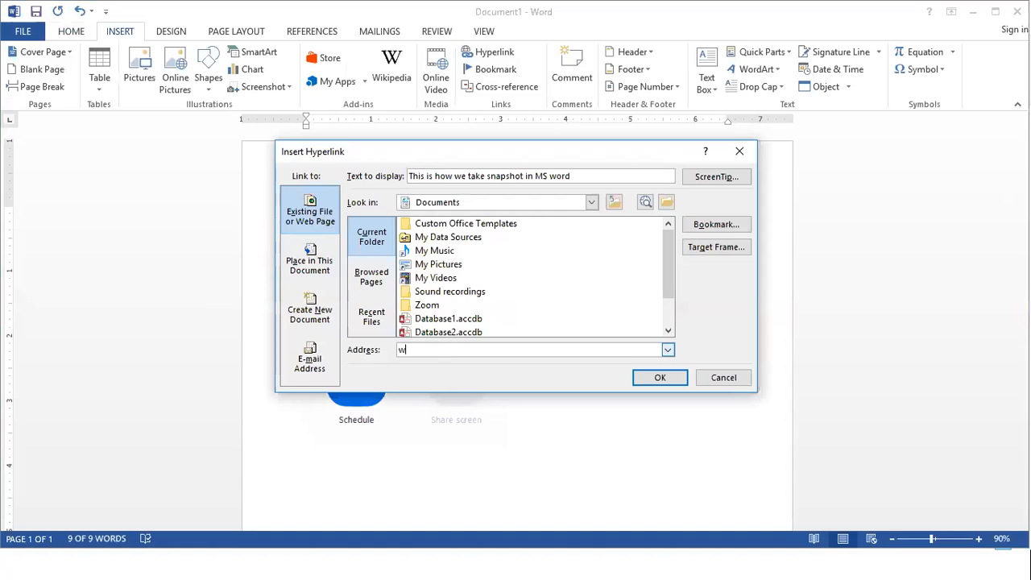
type("ww.kmvjalandhar.ac.in")
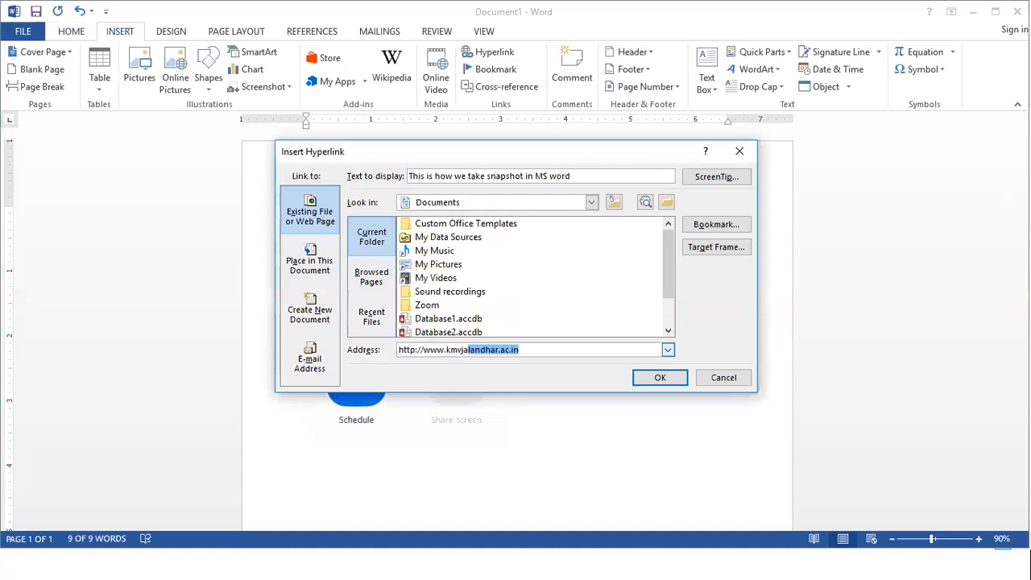
key("End")
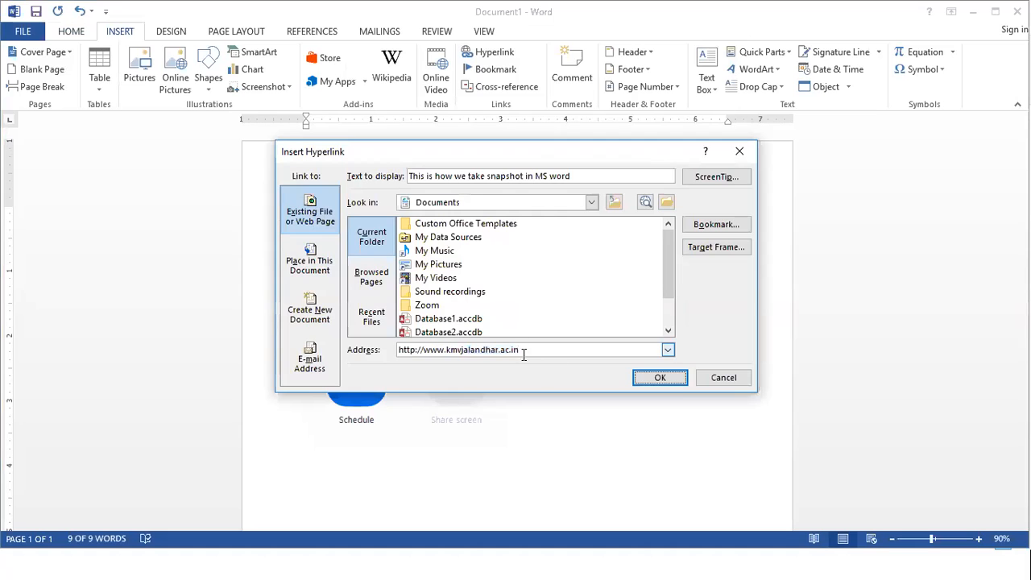
left_click(667, 378)
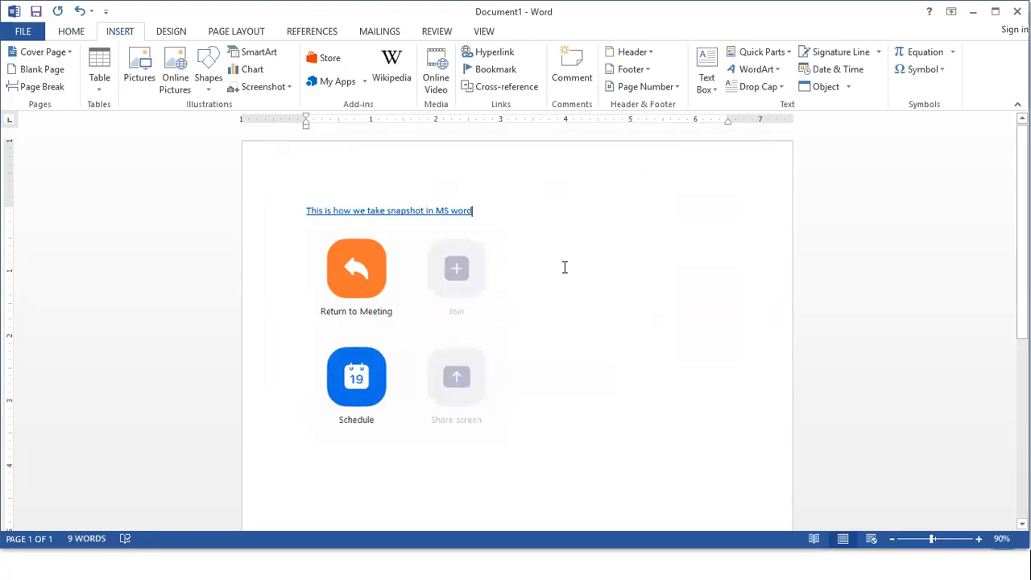
- Remove the underline from the linked sentence and colour its text Dark Red
left_click_drag(479, 210, 292, 208)
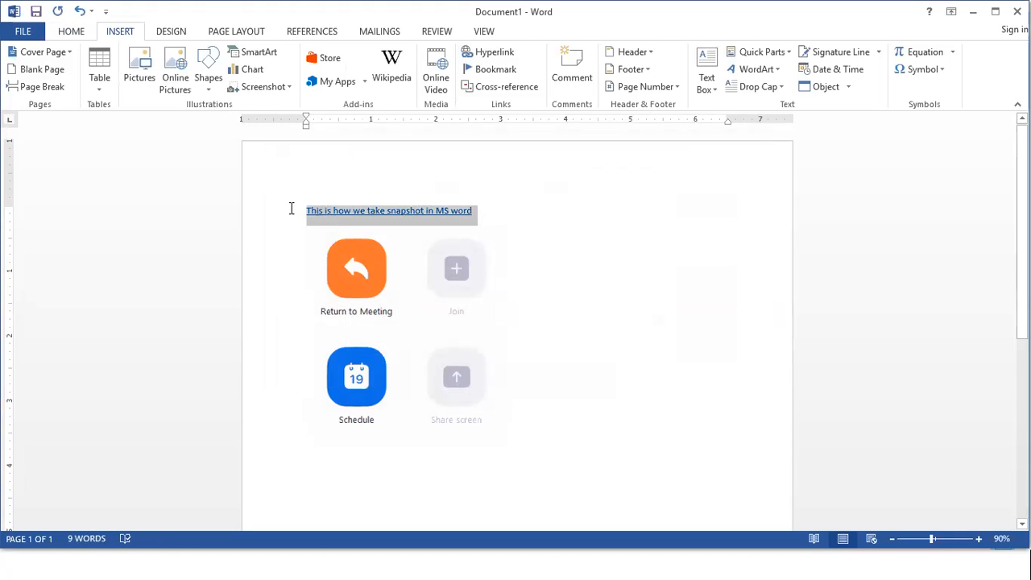
left_click(71, 31)
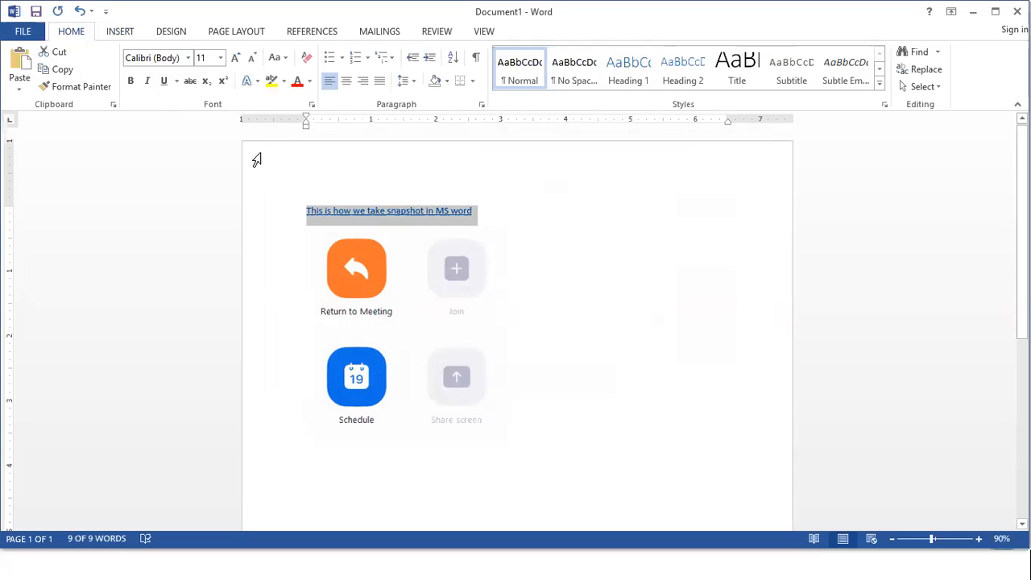
left_click(164, 83)
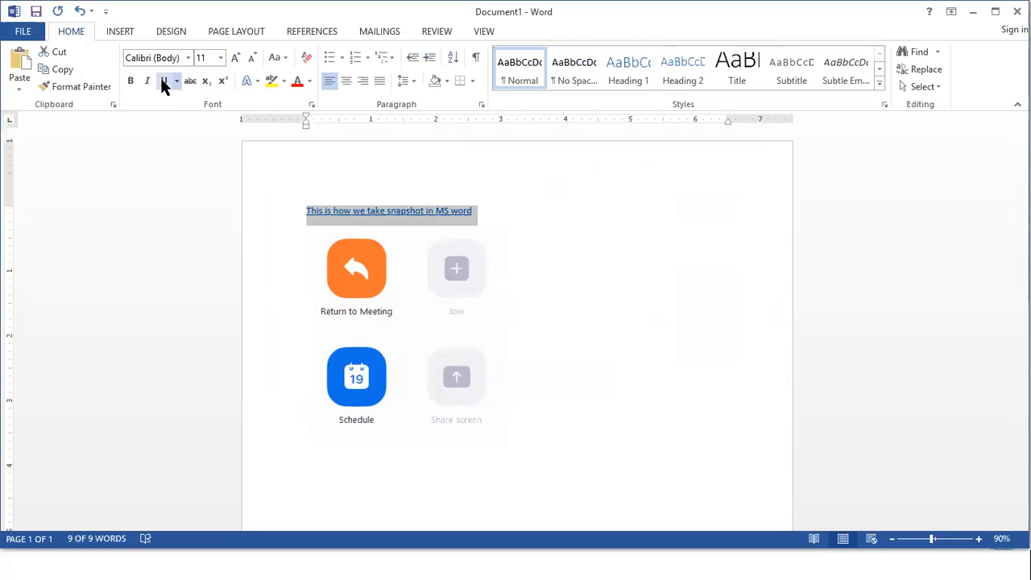
left_click(164, 82)
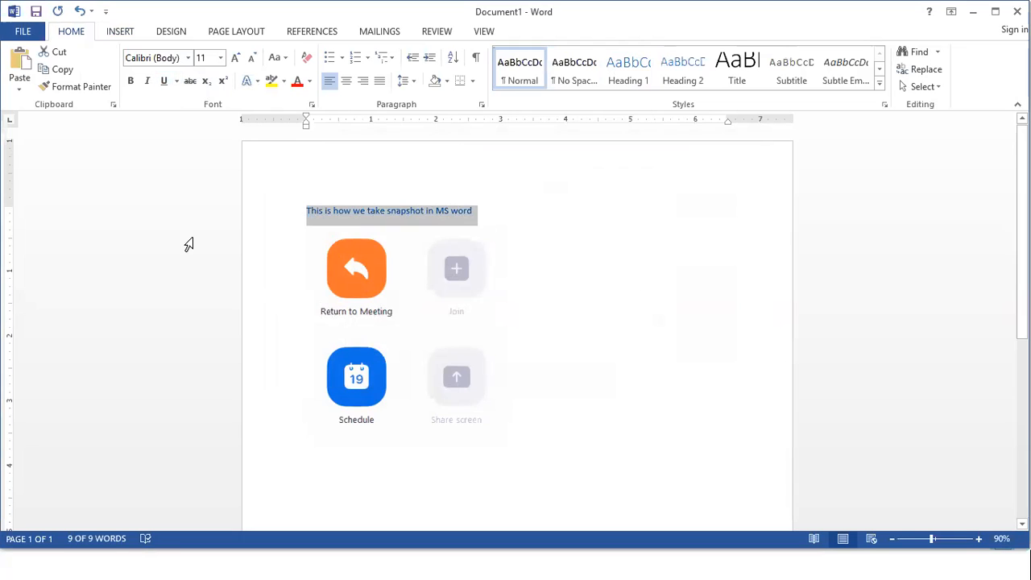
left_click(309, 81)
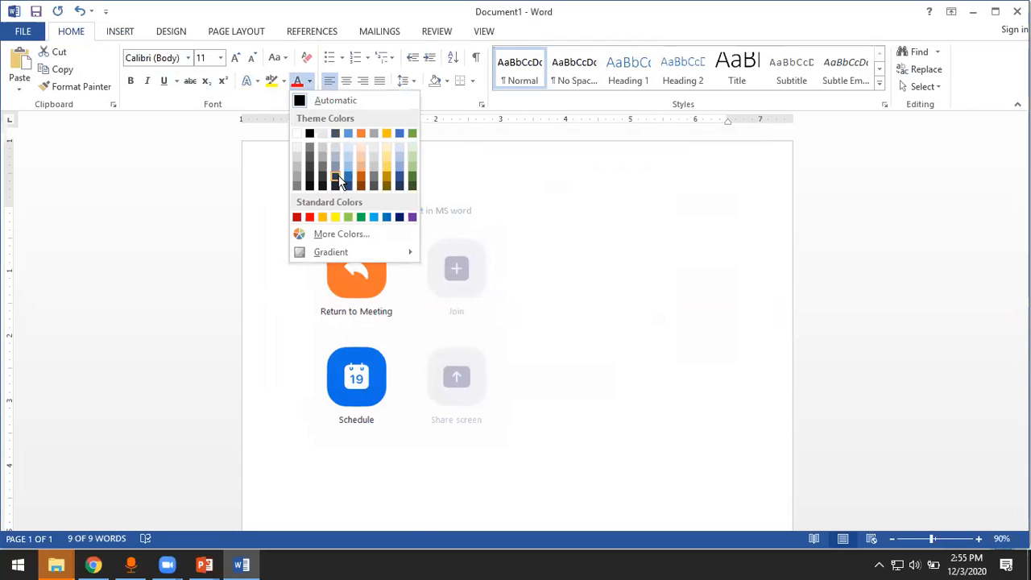
left_click(296, 218)
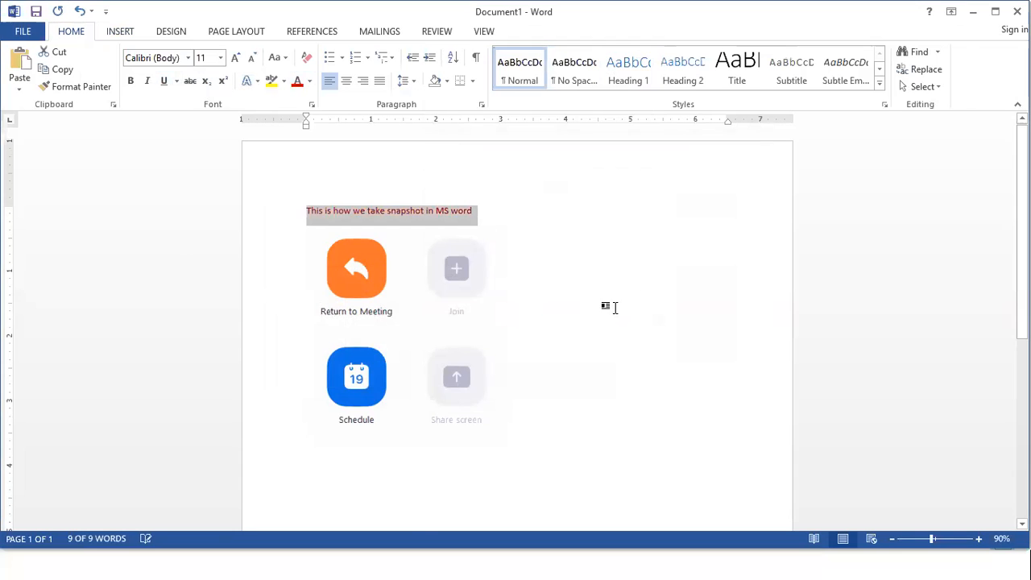
left_click(673, 369)
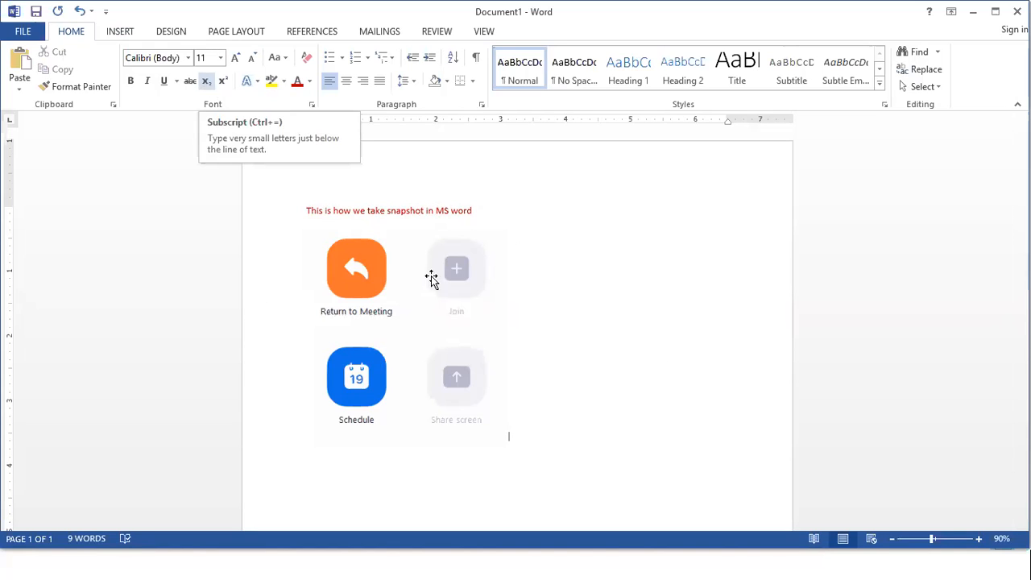
left_click_drag(435, 211, 472, 211)
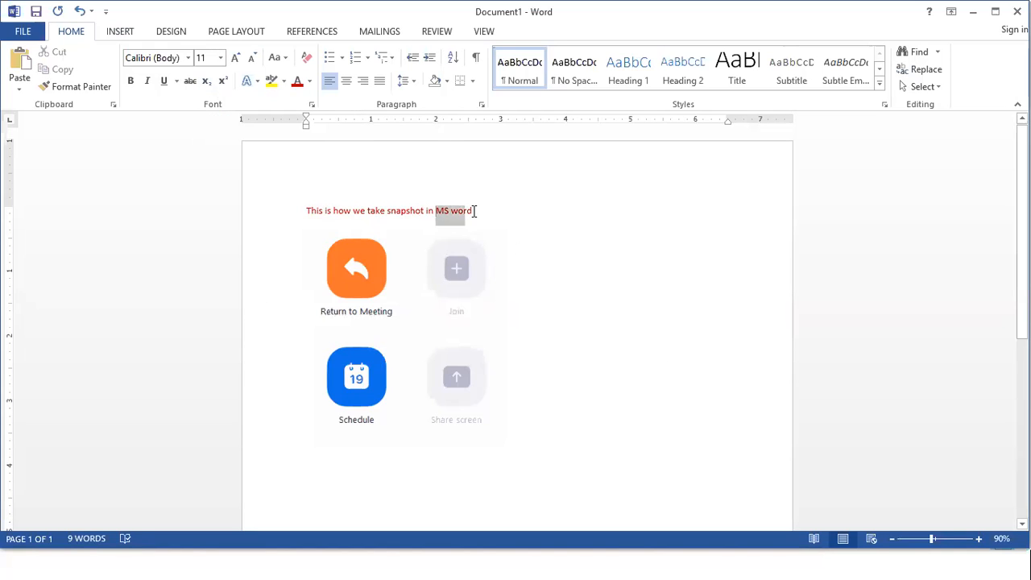
key("ctrl+equal")
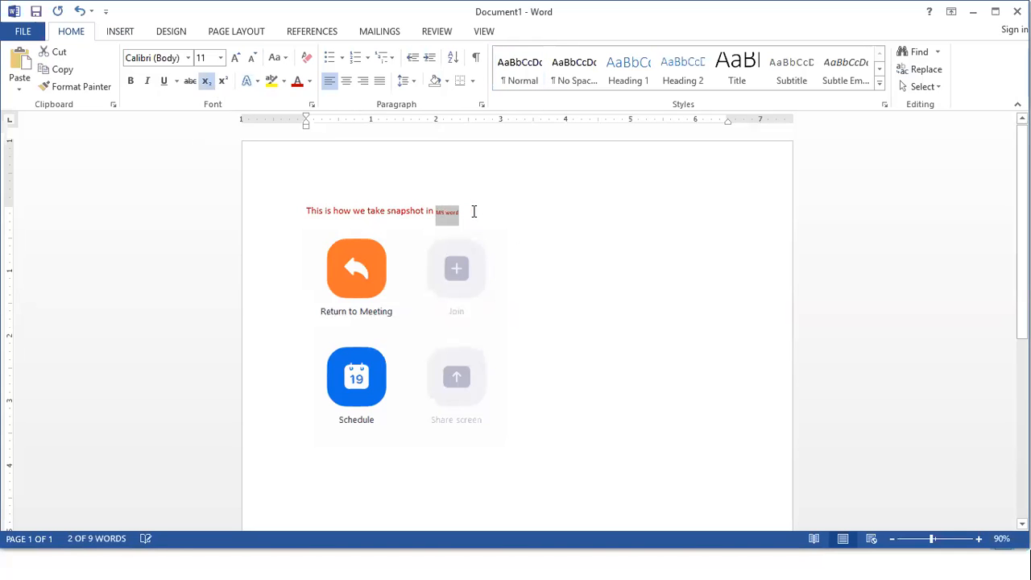
key("ctrl+equal")
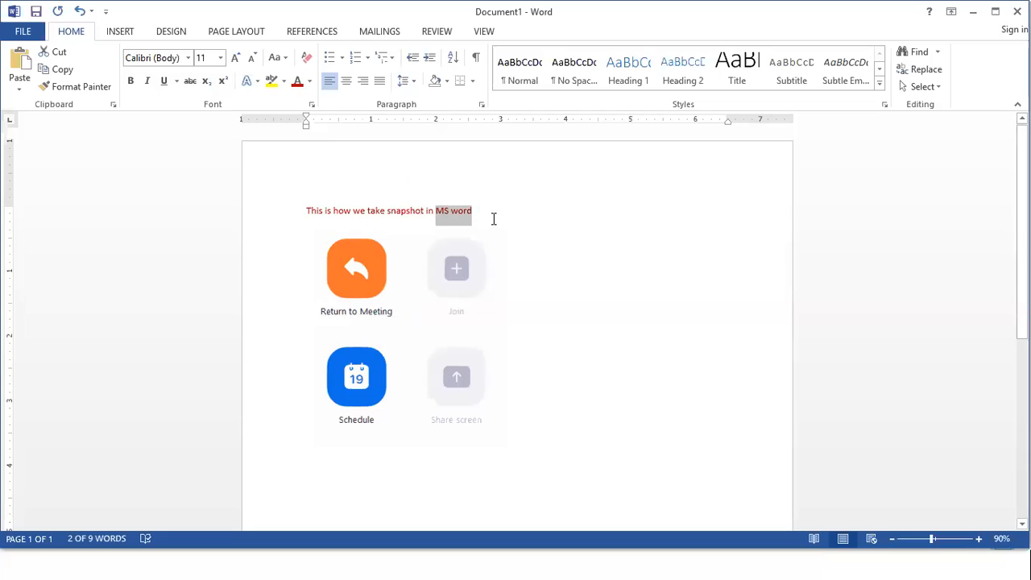
key("ctrl+shift+equal")
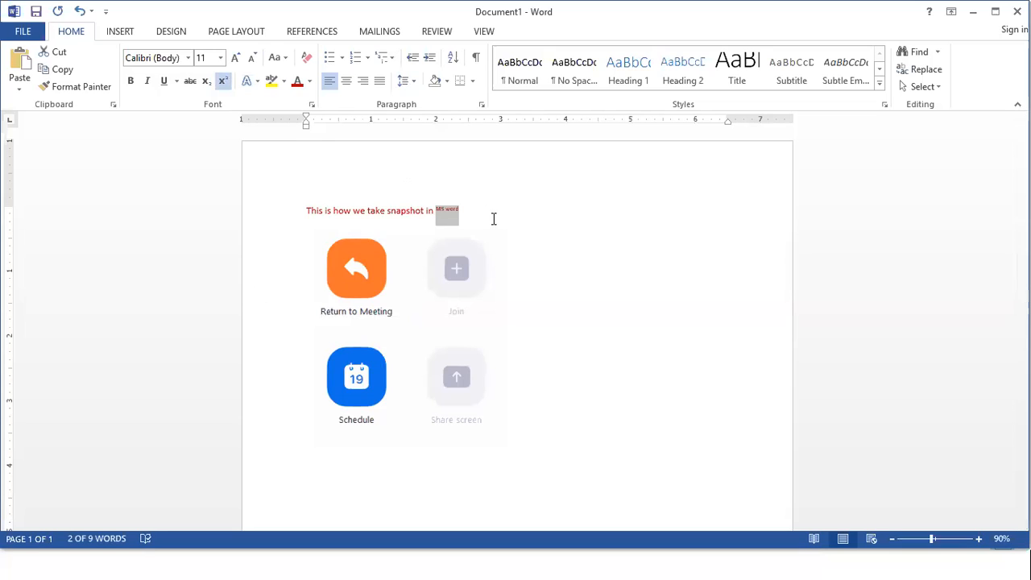
key("ctrl+shift+equal")
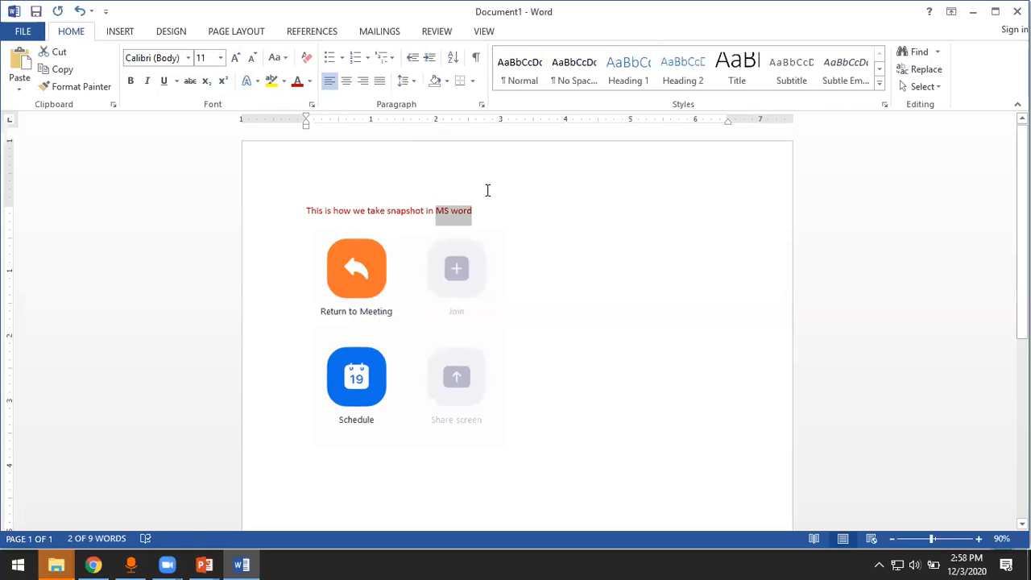
- Open the Choose a SmartArt Graphic dialog from the Insert tab
left_click(481, 215)
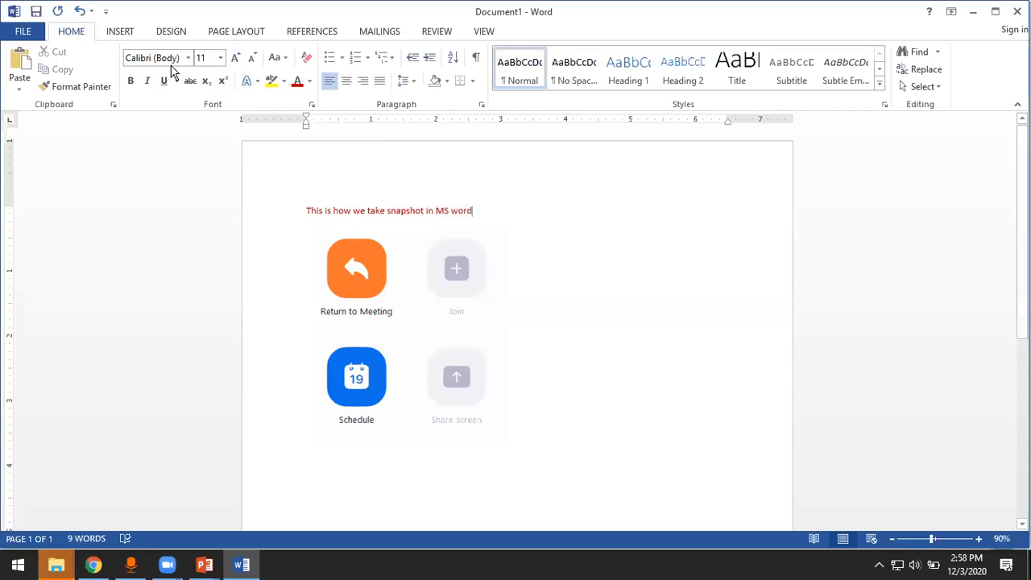
left_click(119, 31)
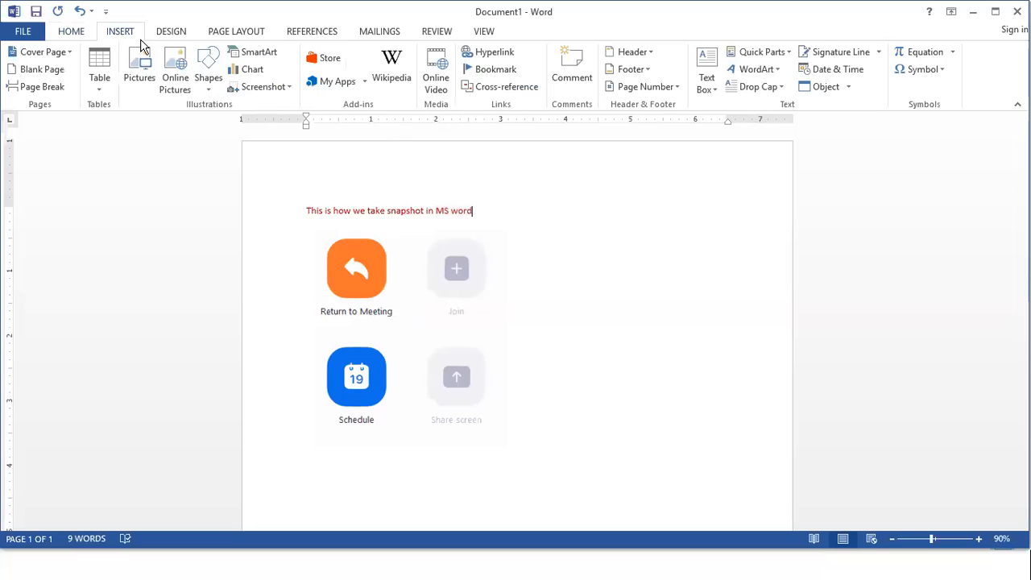
left_click(278, 55)
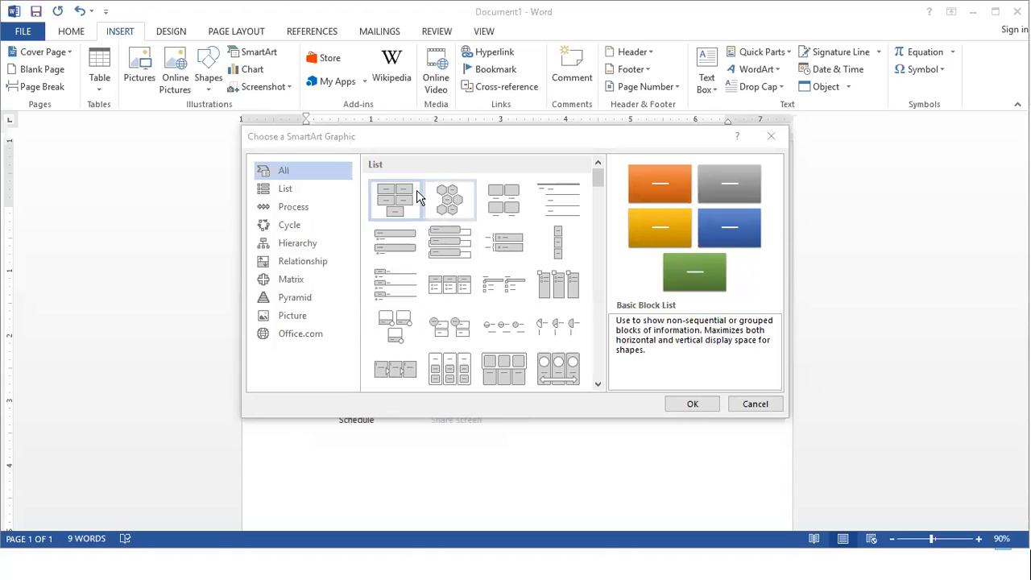
- Browse the Cycle, Hierarchy and Pyramid SmartArt layouts, then cancel without inserting one
left_click(290, 228)
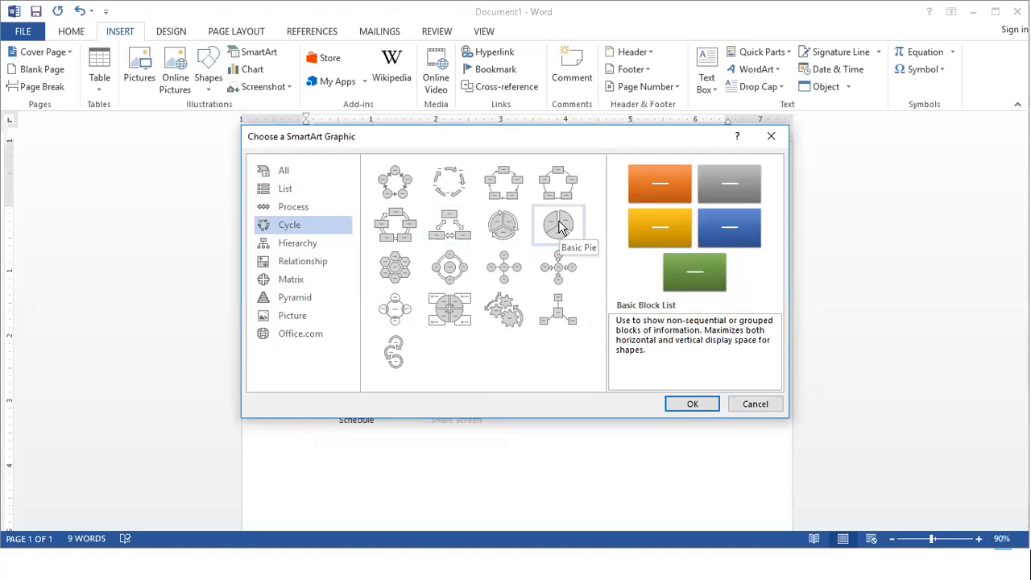
left_click(290, 242)
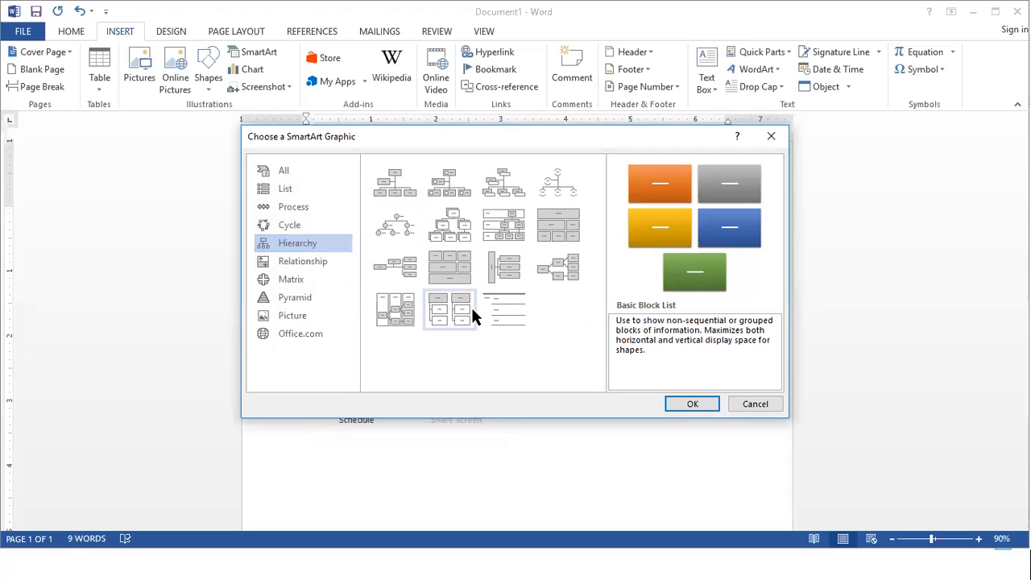
left_click(316, 303)
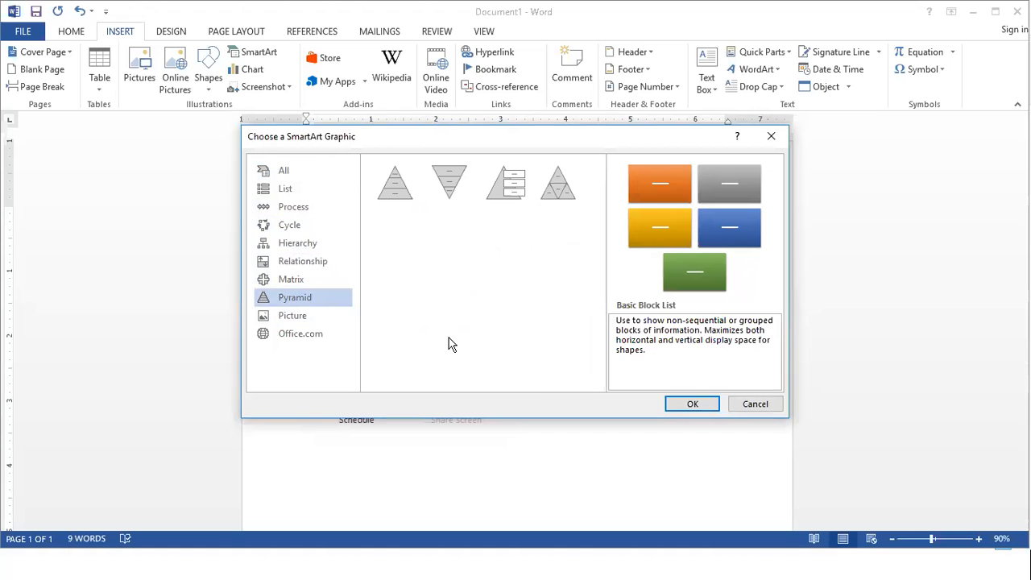
left_click(754, 405)
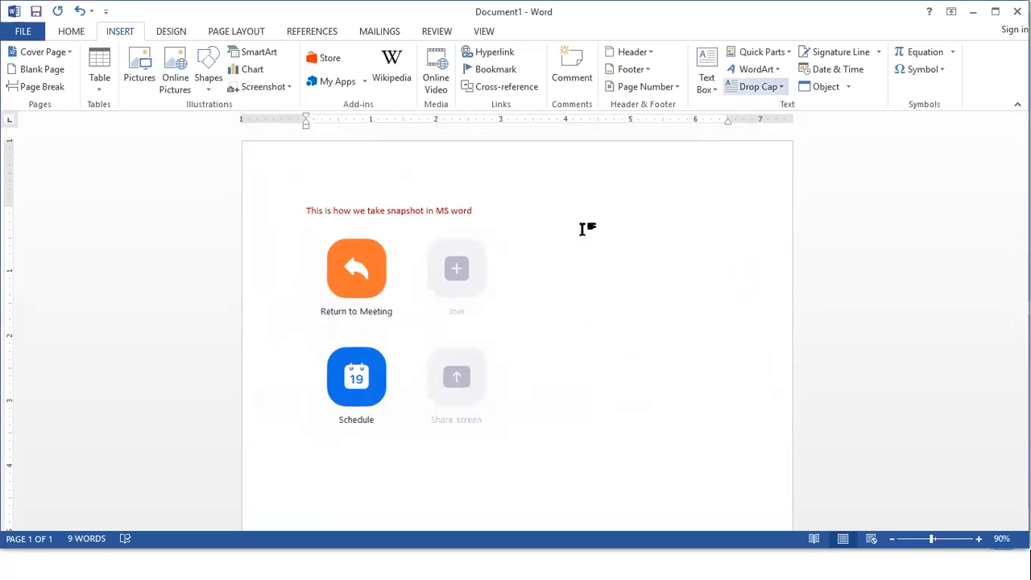
- Type the gibberish line 'Jhgkjrhgiehsi rjgheskH djfakfn sdifhes uefbs xuefbamnddusjenj' and paste several copies into one paragraph
key("Return")
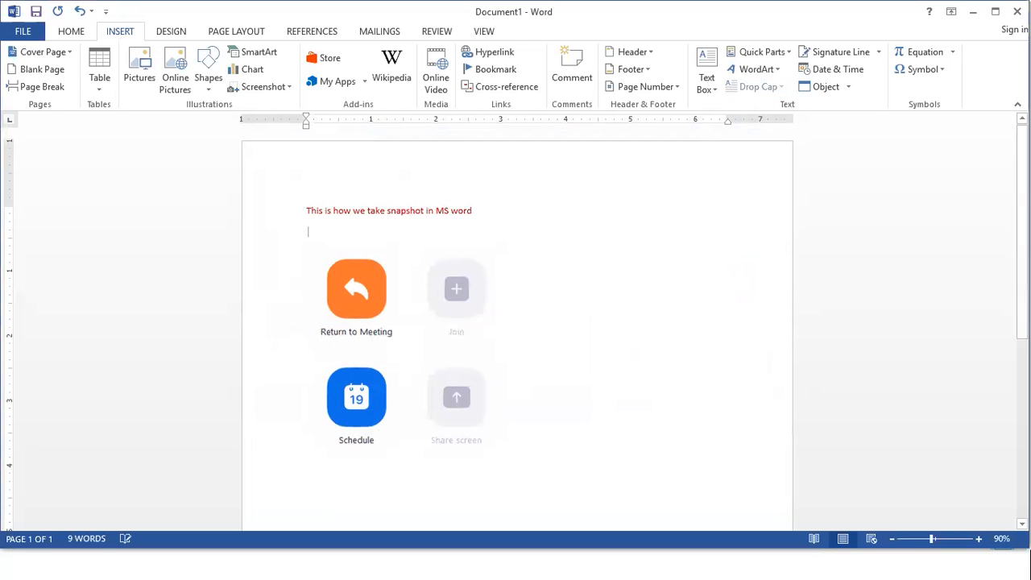
type("Jhgkjrhgiehsi rjgheskH djfakfn sdifhes uefbs xuefbamnddusjenj")
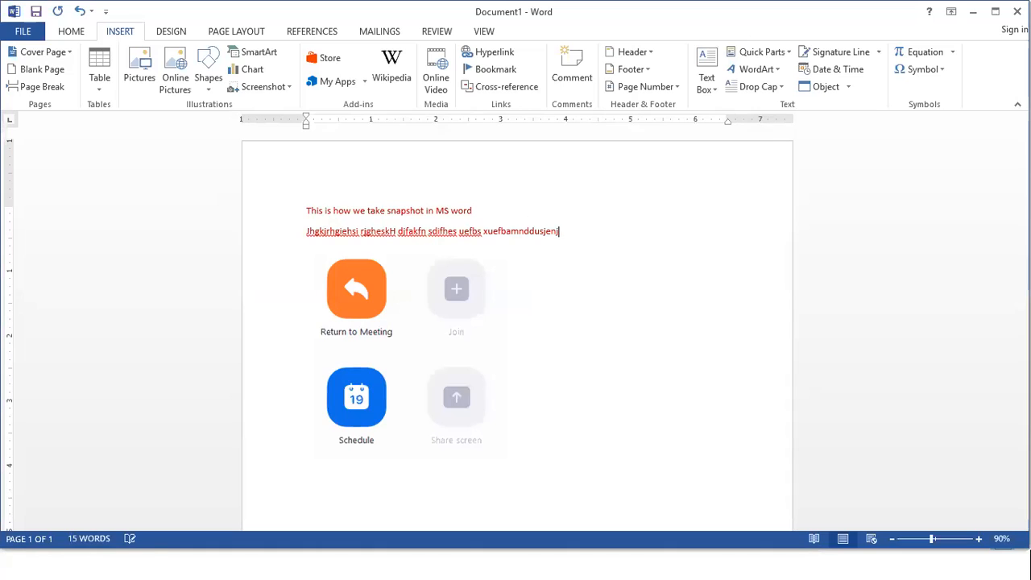
triple_click(526, 281)
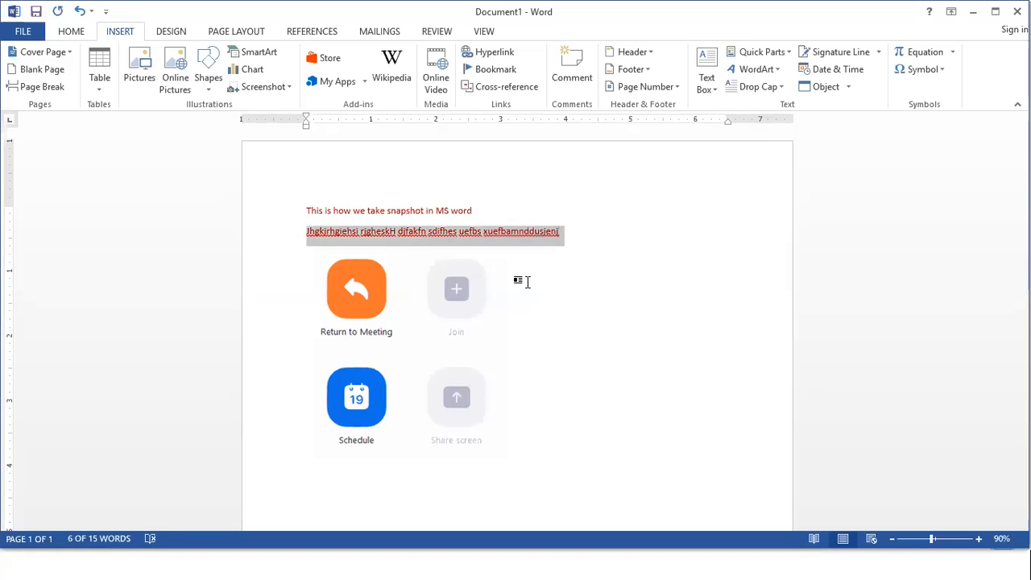
type("Jhgkjrhgiehsi rjgheskH djfakfn sdifhes uefbs xuefbamnddusjenj")
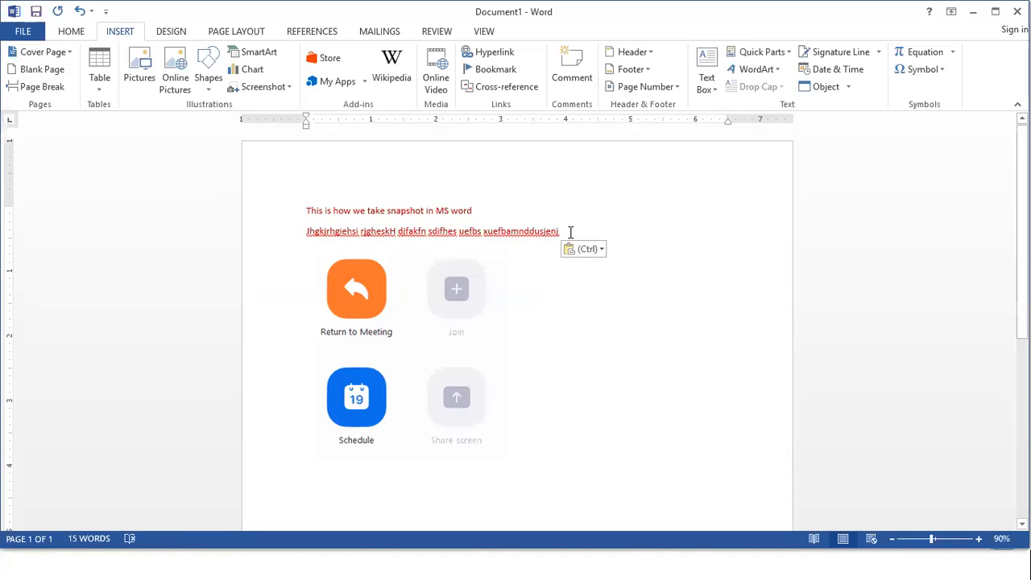
key("ctrl+v")
key("ctrl+v")
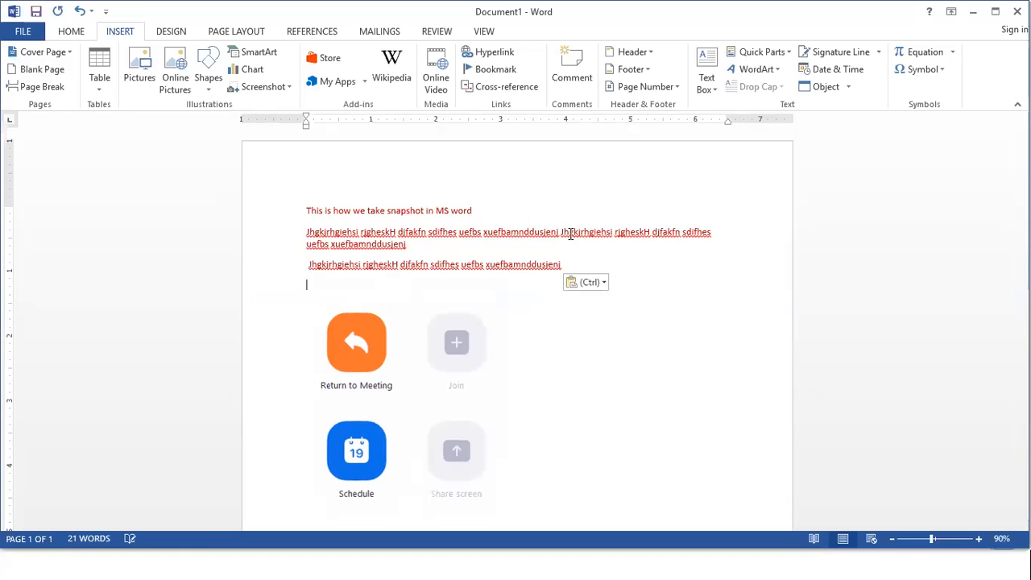
key("ctrl+z")
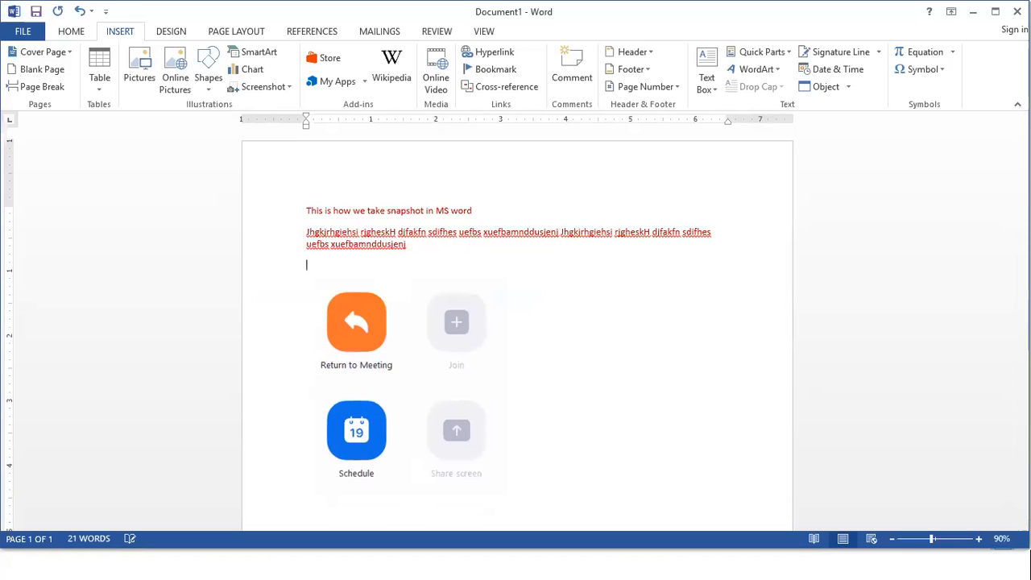
type("Jhgkjrhgiehsi rjgheskH djfakfn sdifhes uefbs xuefbamnddusjenj")
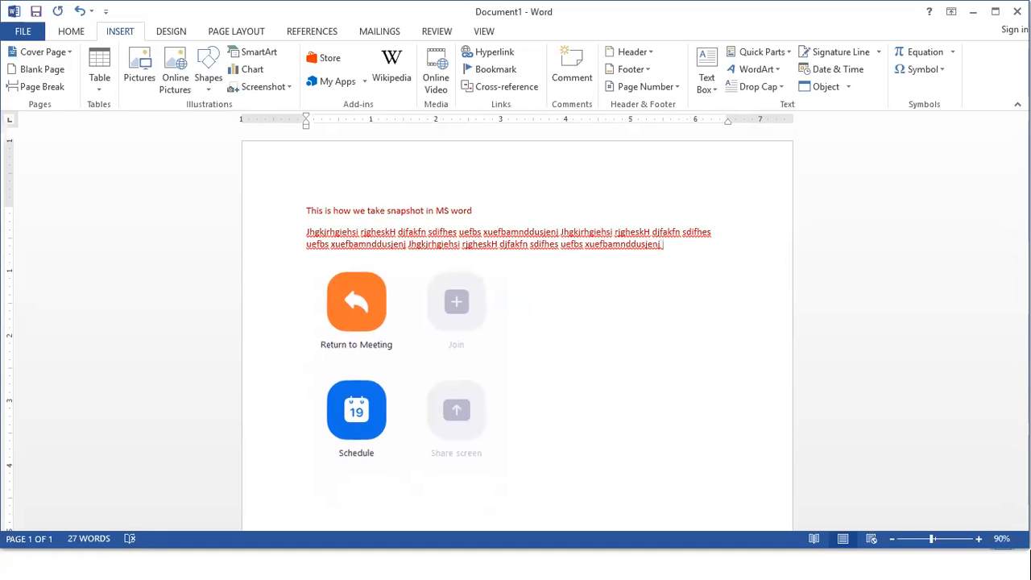
type("Jhgkjrhgiehsi rjgheskH djfakfn sdifhes uefbs xuefbamnddusjenj")
type("Jhgkjrhgiehsi rjgheskH djfakfn sdifhes uefbs xuefbamnddusjenj")
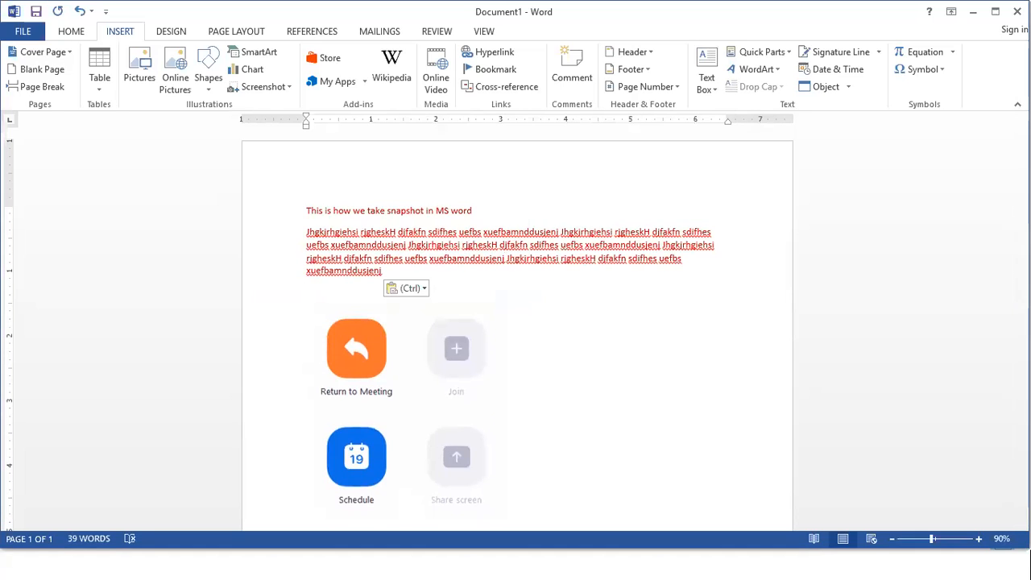
type("Jhgkjrhgiehsi rjgheskH djfakfn sdifhes uefbs xuefbamnddusjenj")
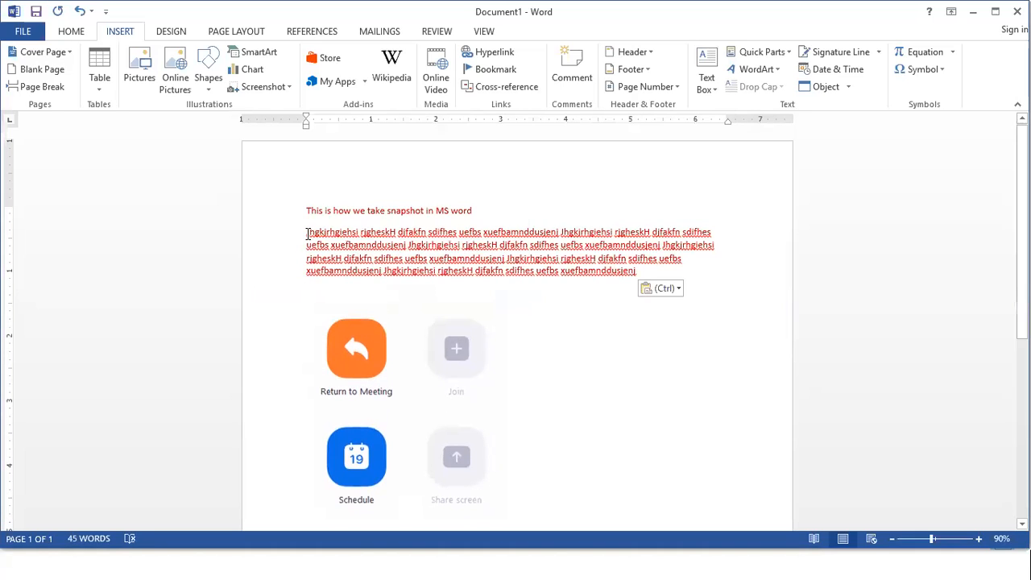
- Type a first name at the paragraph's start and select the whole paragraph
left_click(307, 233)
type("Nitin")
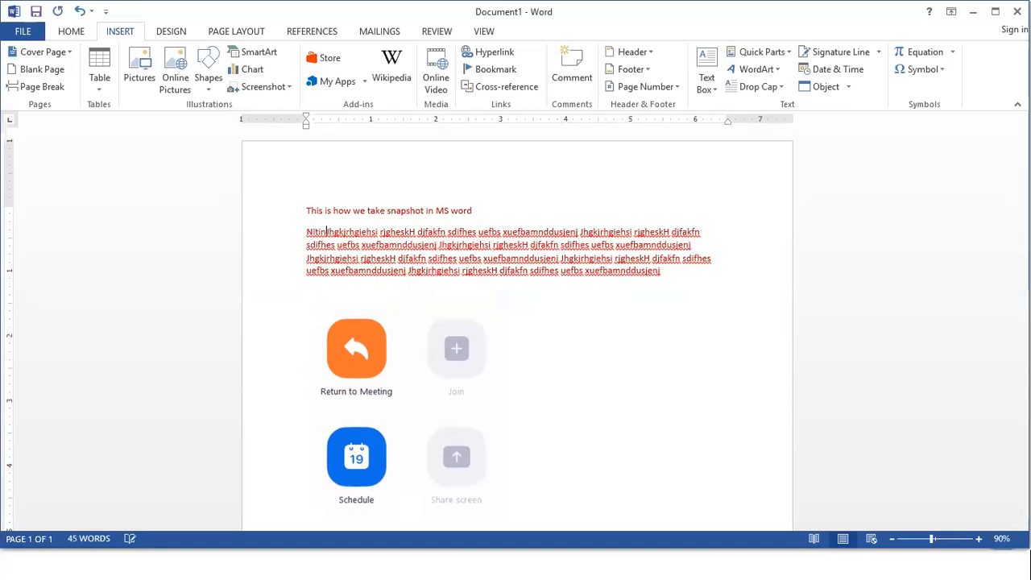
left_click(306, 234)
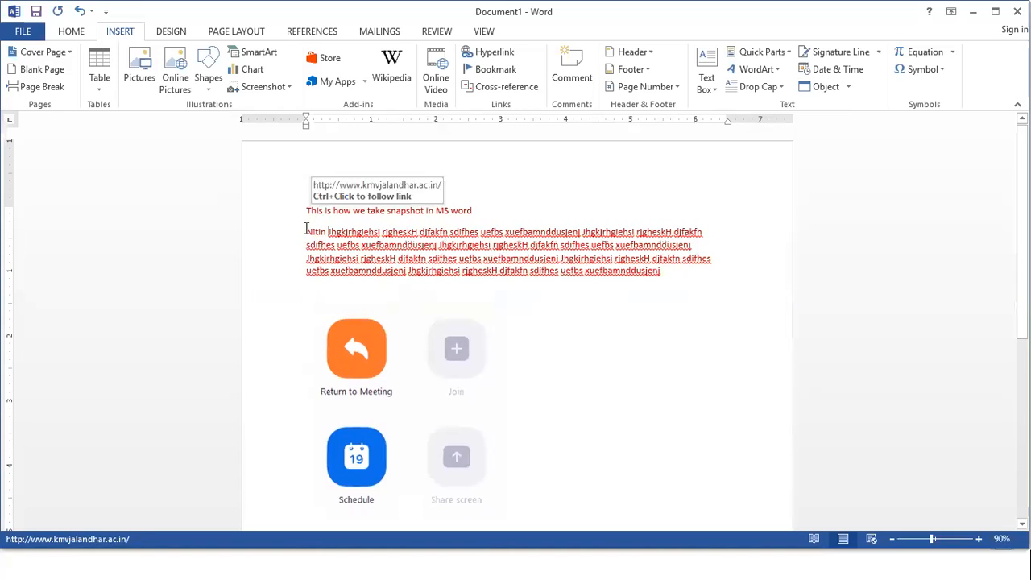
left_click_drag(474, 247, 674, 279)
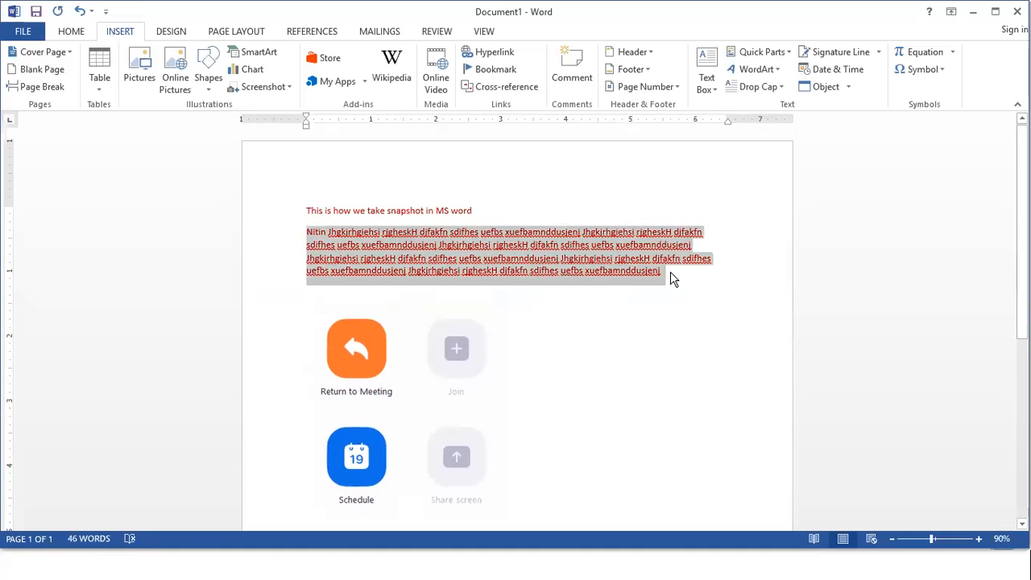
- Make the first letter a Dropped capital, then switch the large N to In Margin
left_click(781, 87)
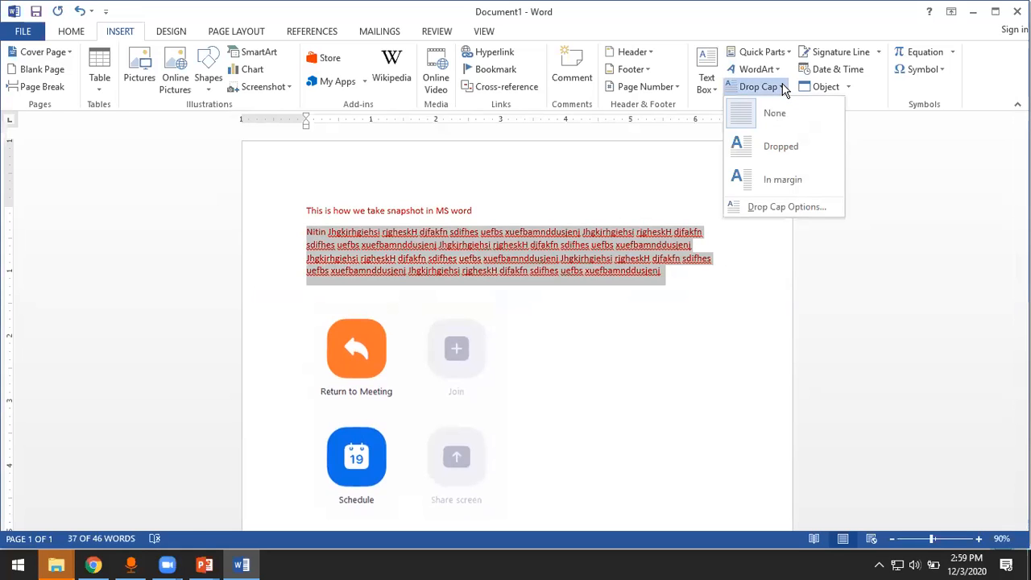
left_click(782, 147)
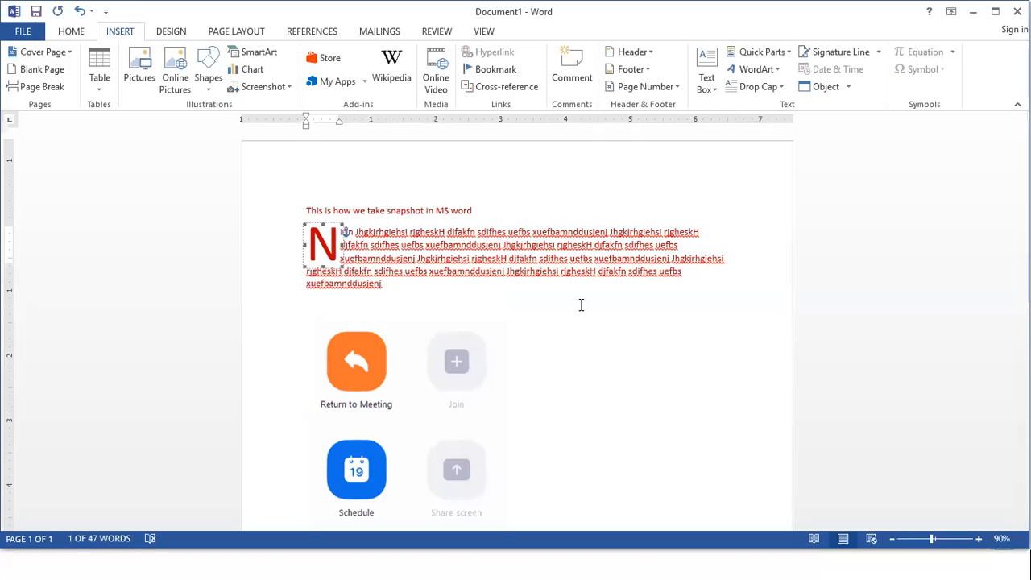
left_click(780, 90)
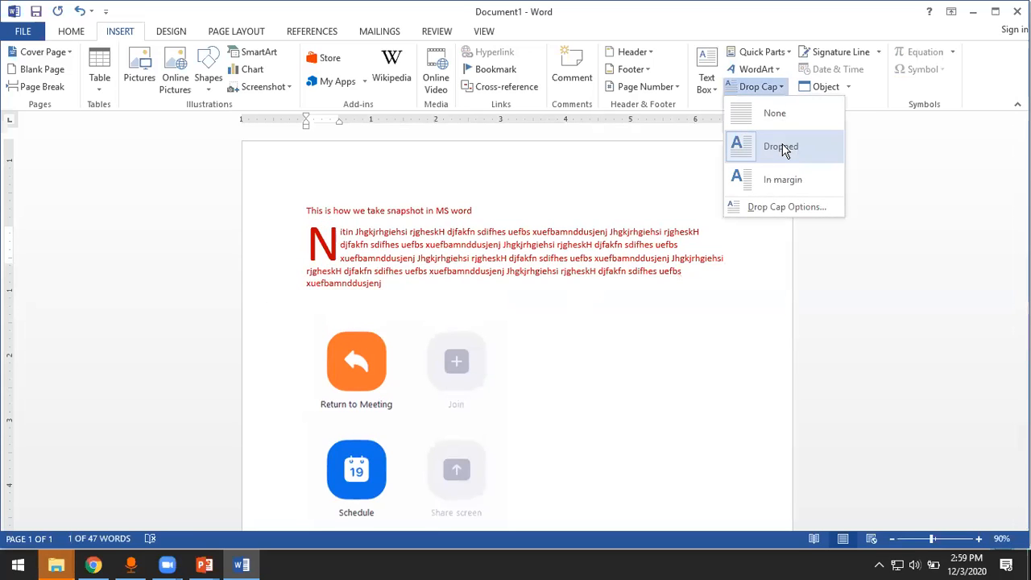
left_click(783, 186)
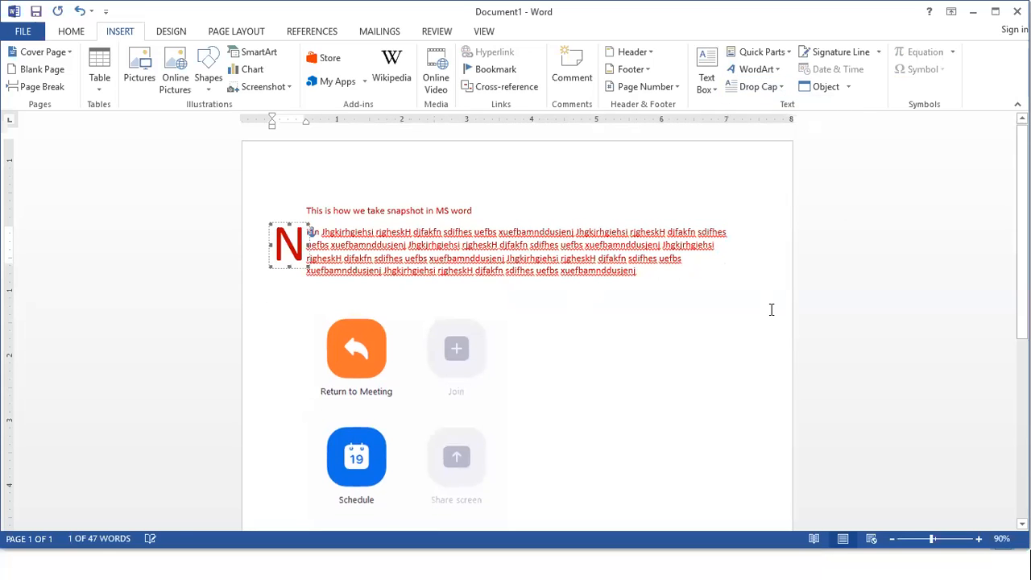
left_click(629, 333)
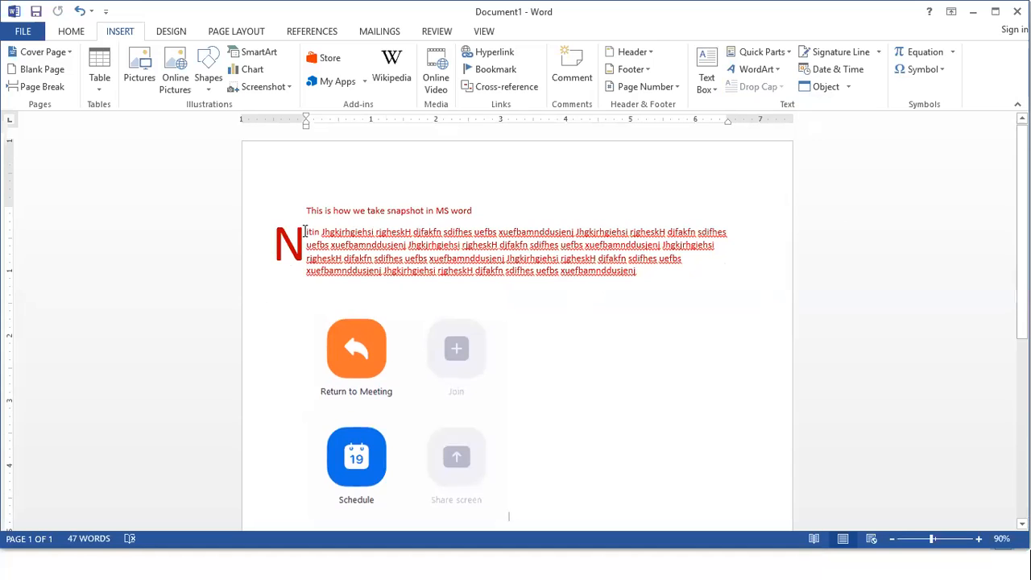
- Reselect the paragraph and set the drop cap back to Dropped within the text
left_click_drag(306, 233, 647, 269)
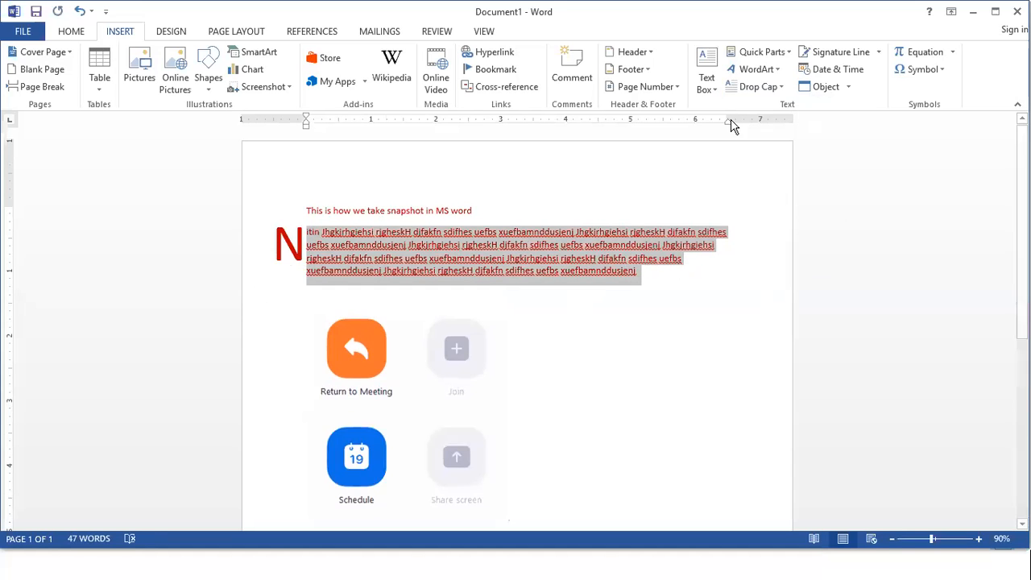
left_click(779, 88)
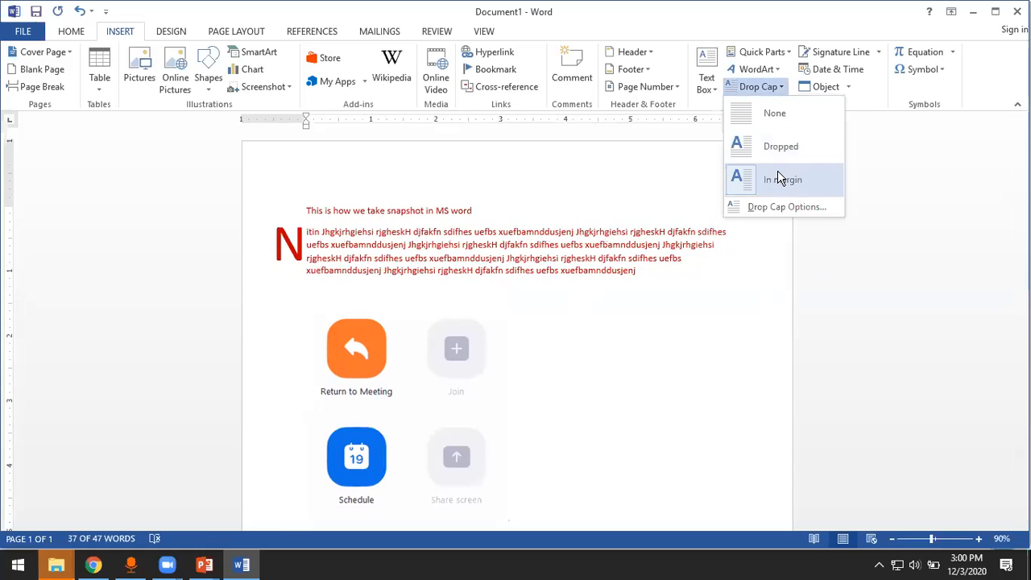
left_click(778, 148)
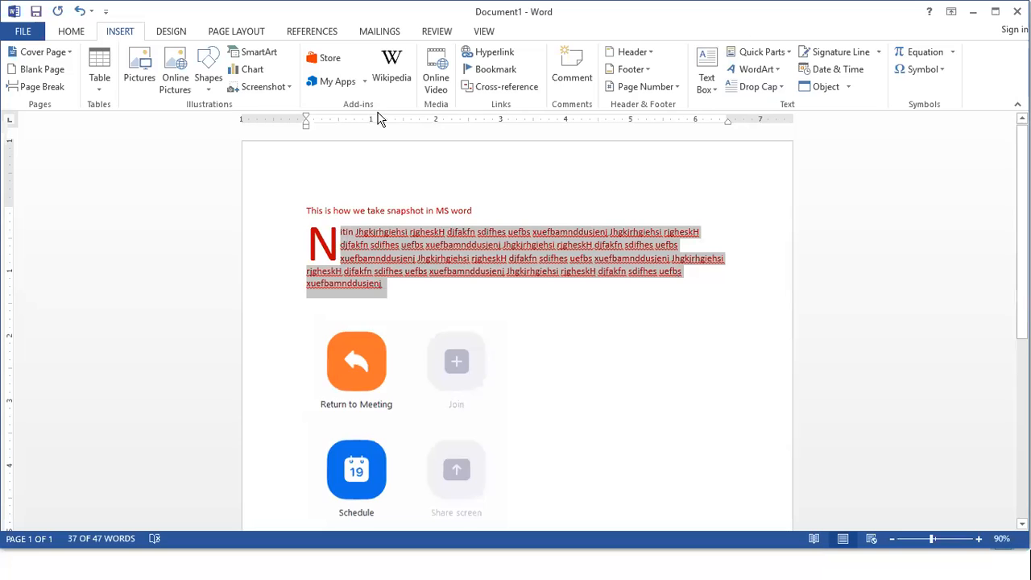
left_click(239, 32)
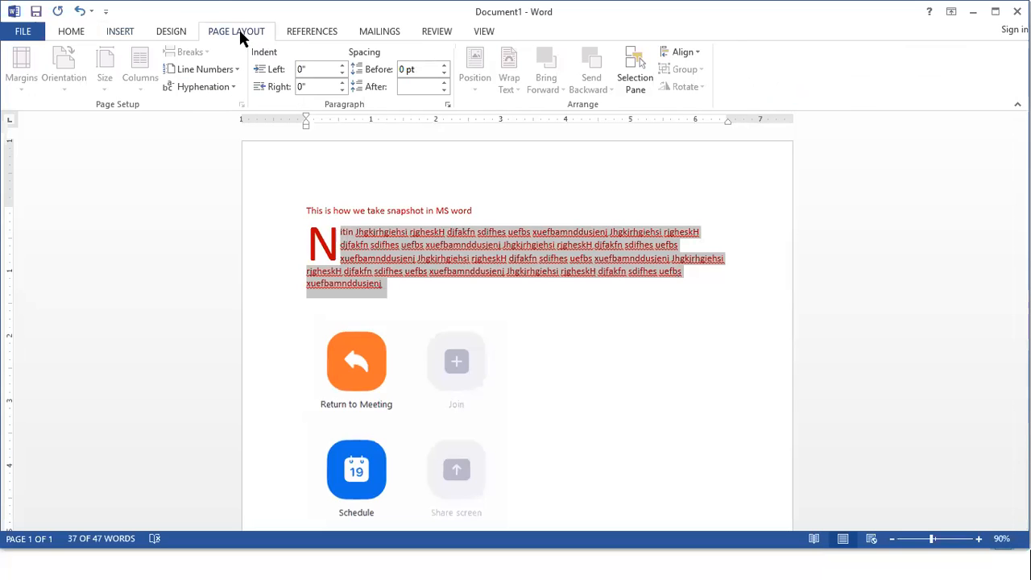
- Open Custom Margins and set the gutter position to Left
left_click(495, 296)
left_click(24, 95)
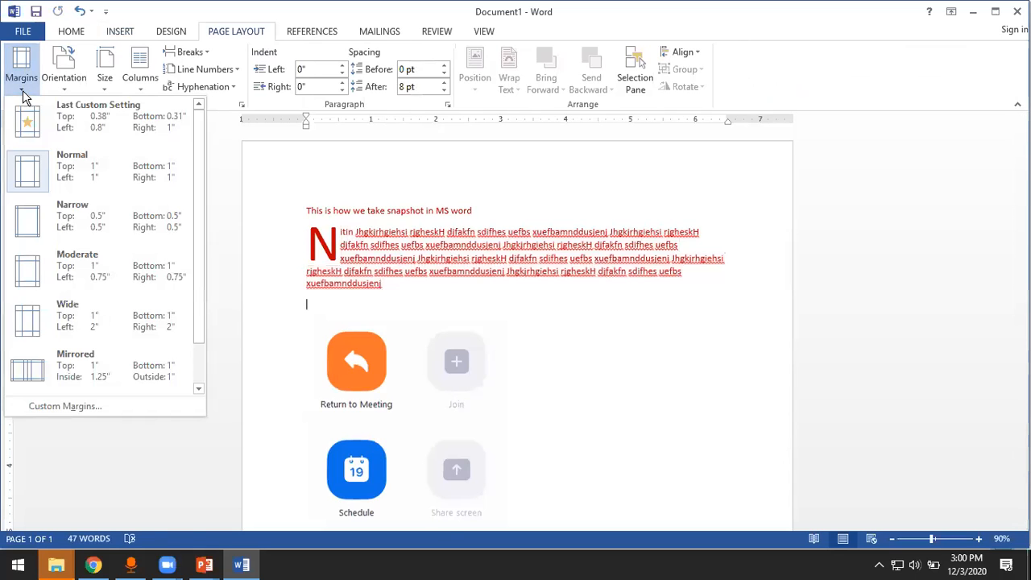
left_click(80, 409)
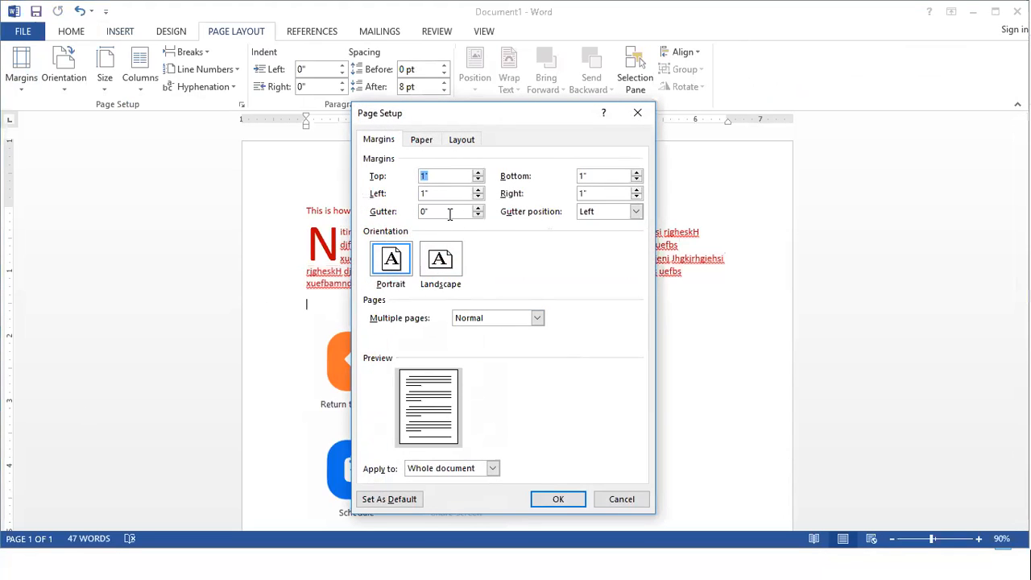
left_click(636, 212)
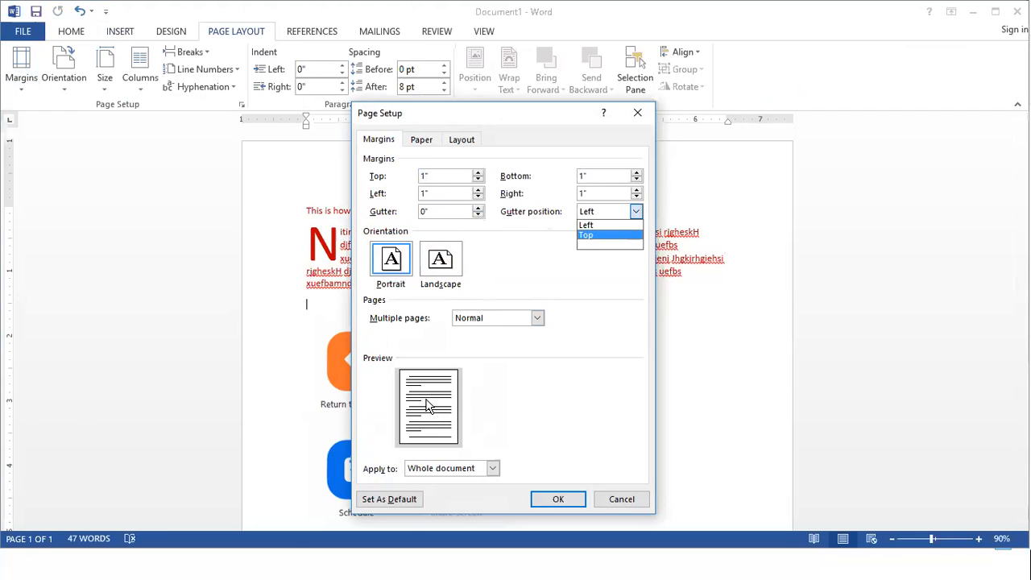
left_click(586, 225)
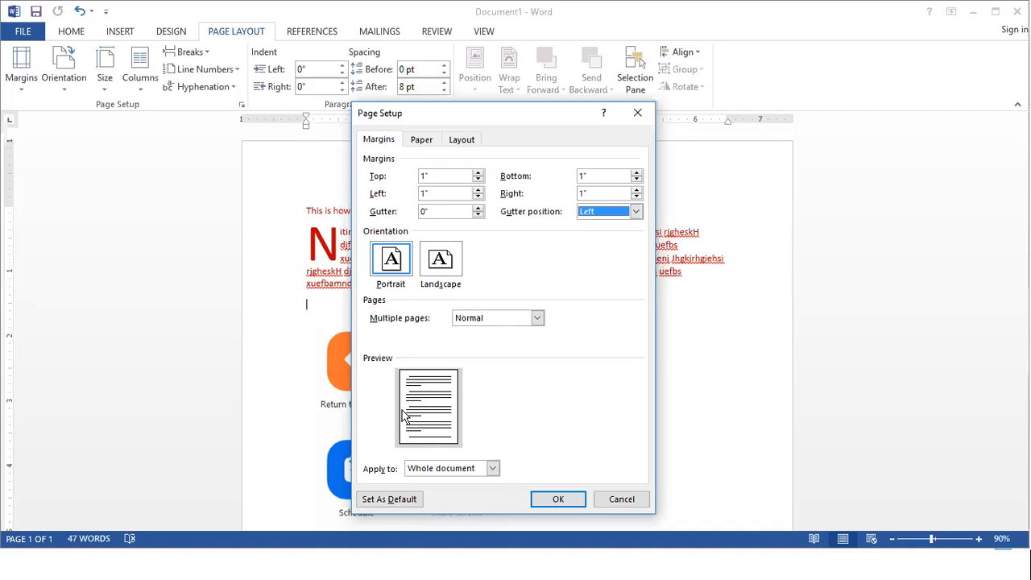
- Widen the gutter to 1.6 inches, apply it, then undo the change
double_click(478, 208)
left_click(478, 208)
double_click(478, 208)
left_click(478, 208)
double_click(478, 208)
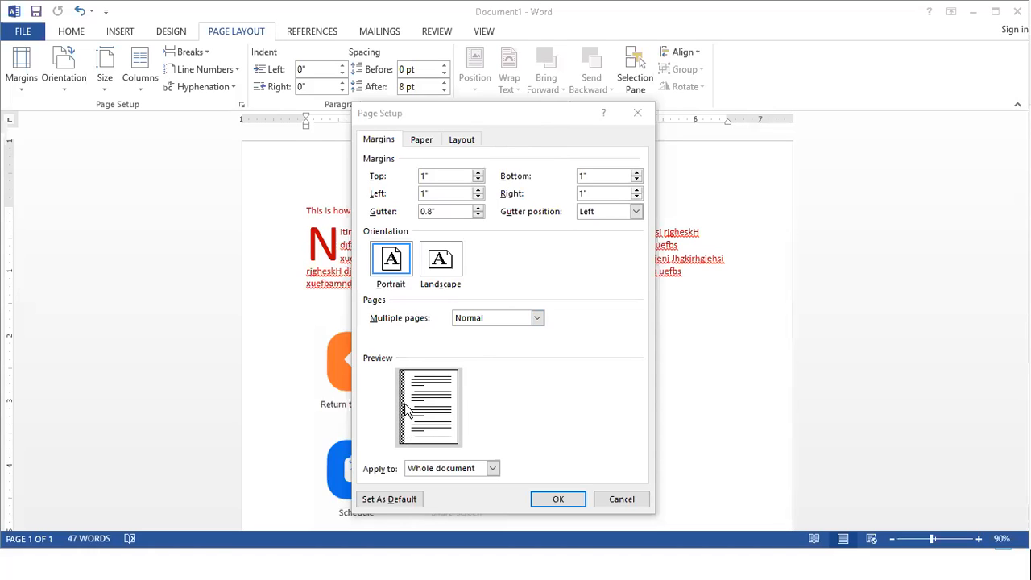
left_click(478, 207)
left_click(477, 207)
left_click(478, 207)
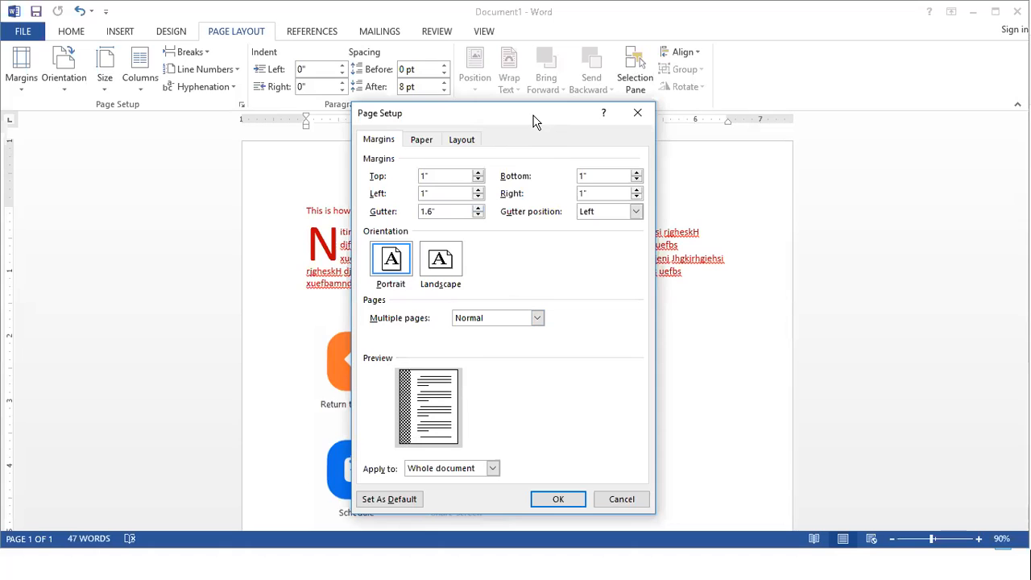
left_click_drag(543, 115, 652, 37)
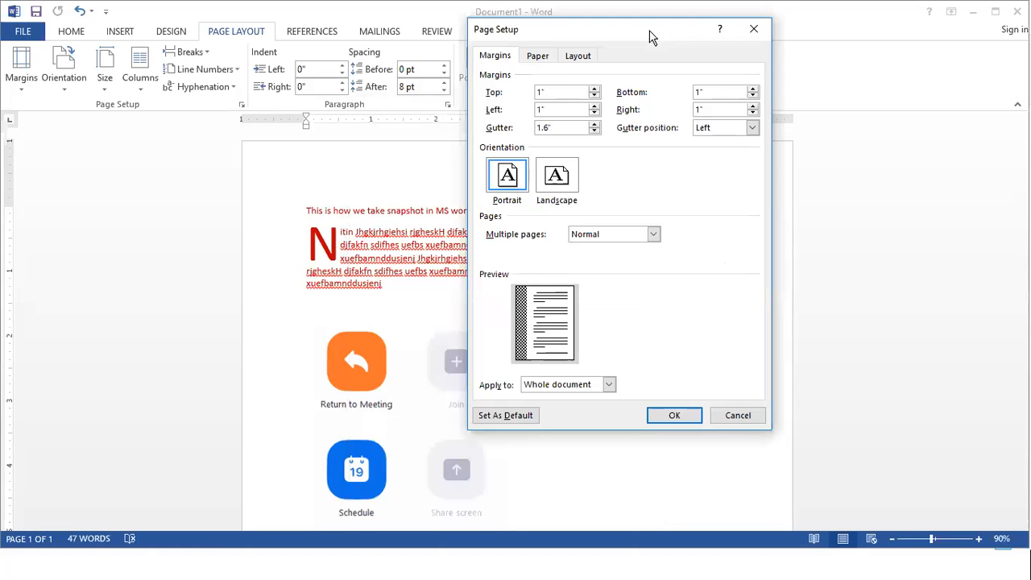
left_click(672, 416)
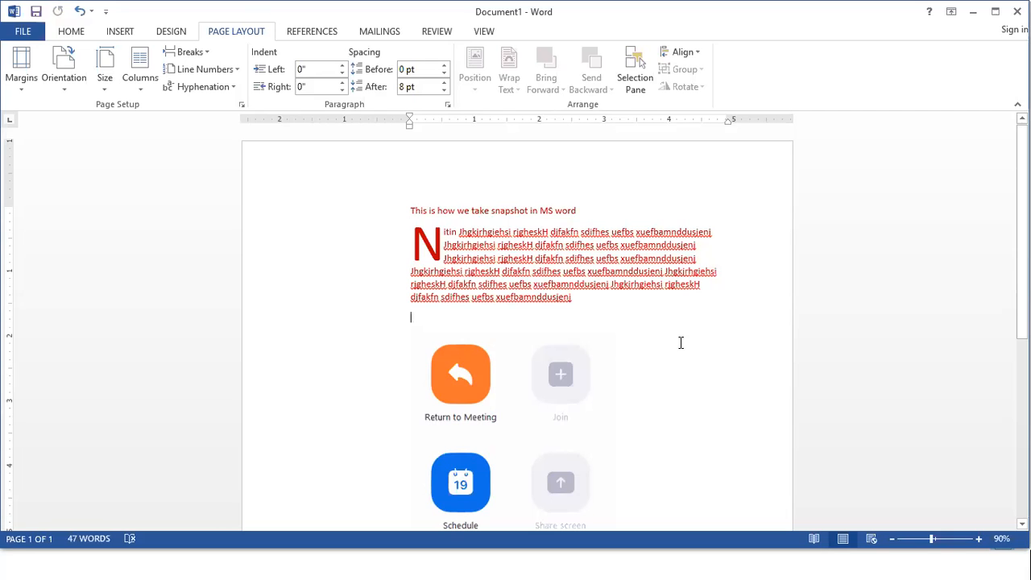
key("ctrl+z")
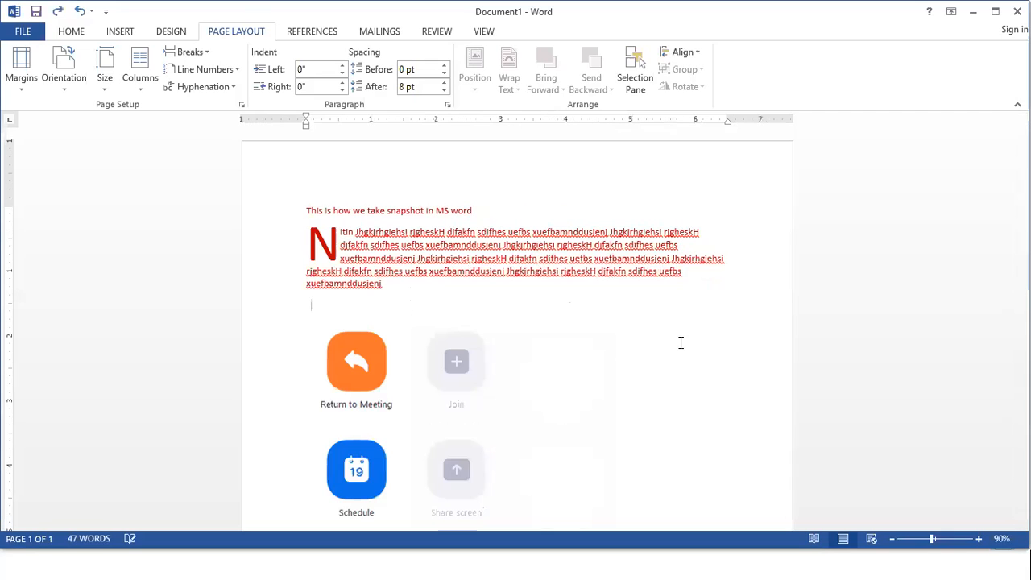
left_click(24, 92)
left_click(64, 406)
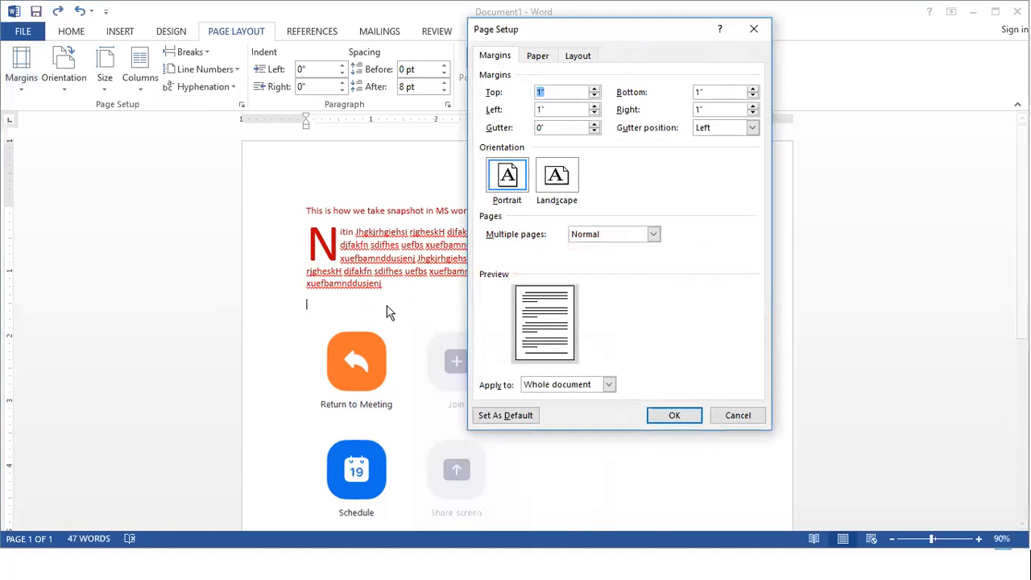
left_click(595, 124)
left_click(595, 124)
left_click(595, 124)
left_click(595, 124)
left_click(595, 124)
left_click(594, 124)
left_click(595, 124)
left_click(594, 124)
left_click(595, 124)
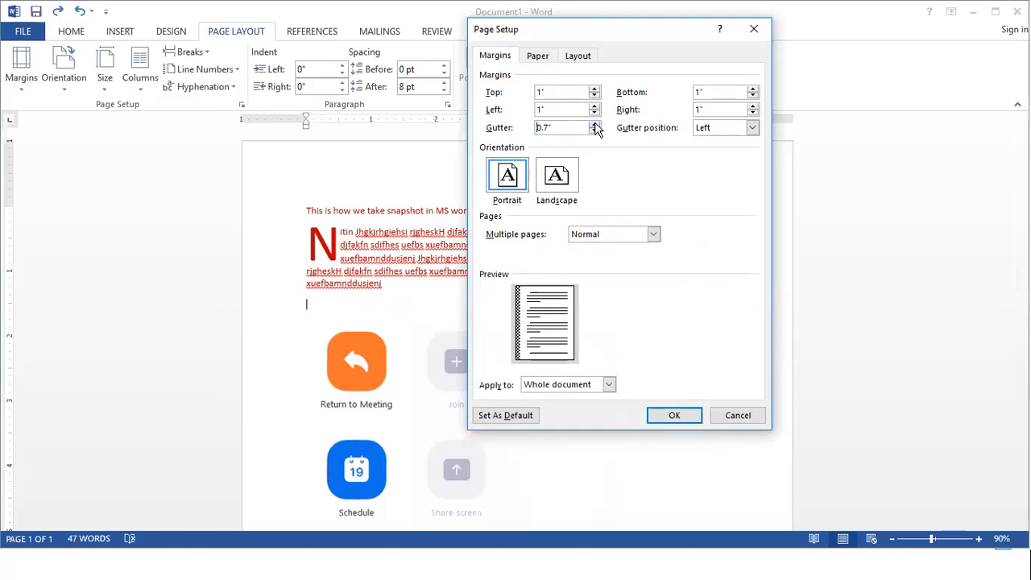
left_click(751, 128)
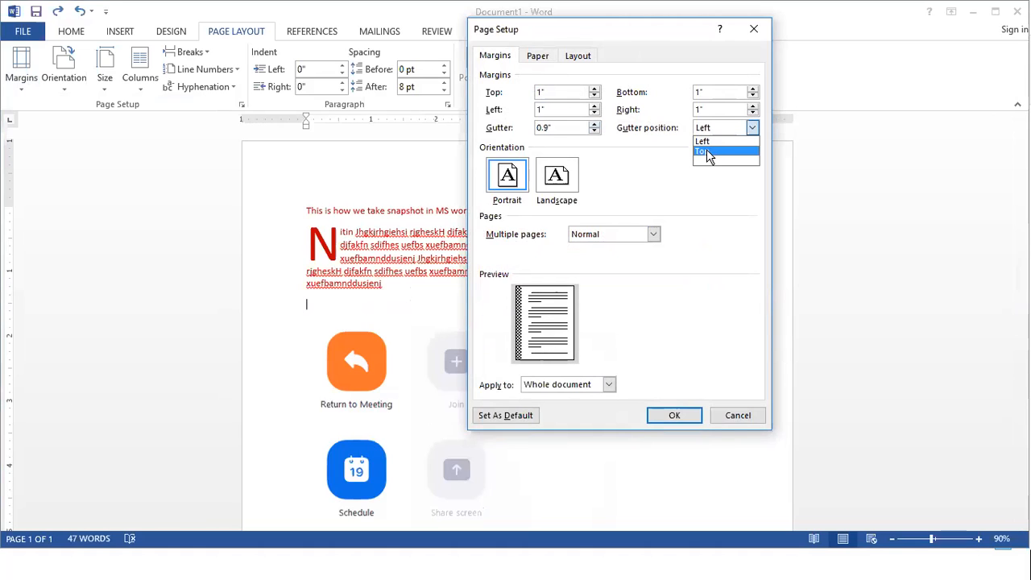
left_click(707, 151)
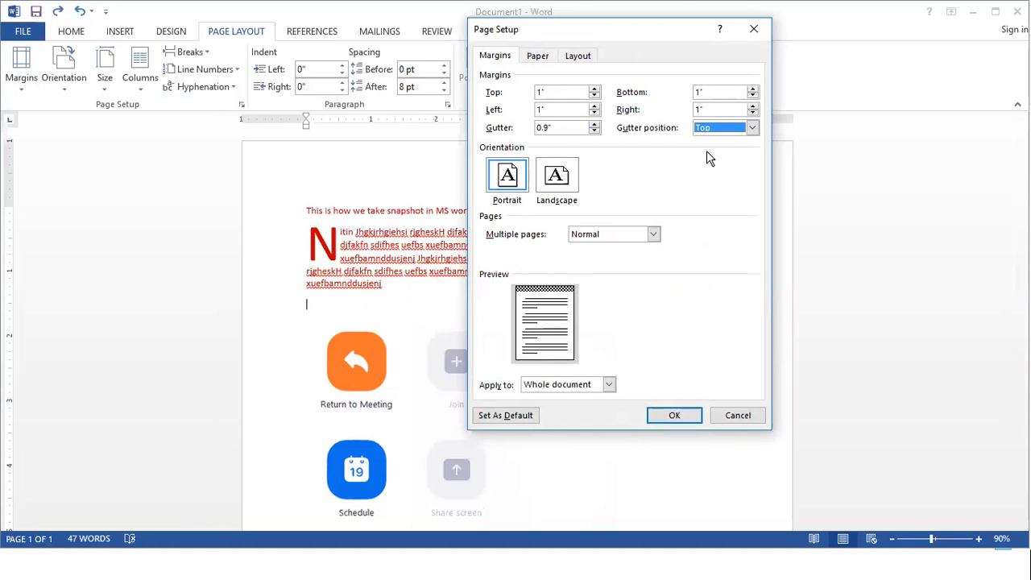
left_click(737, 418)
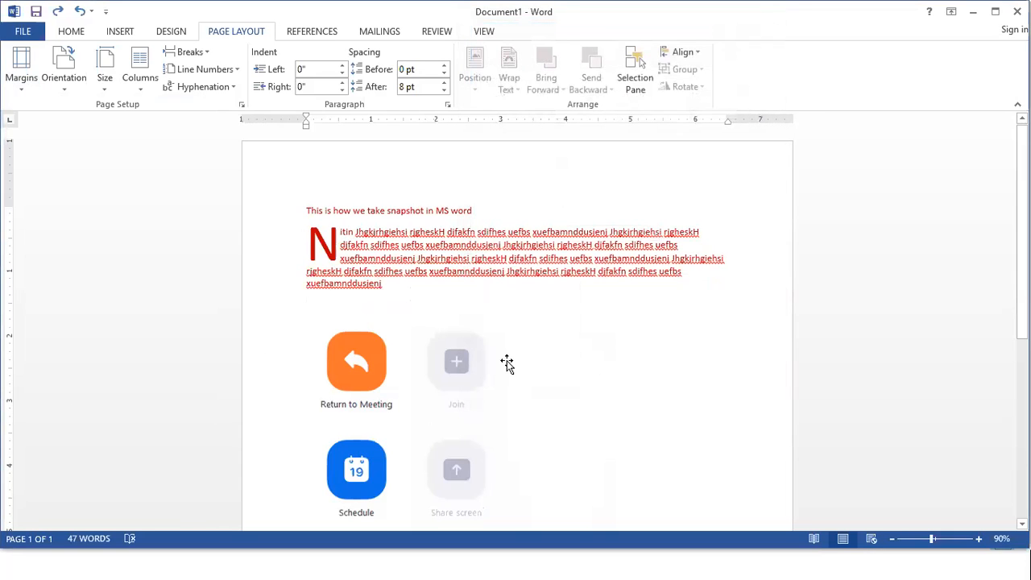
left_click(507, 364)
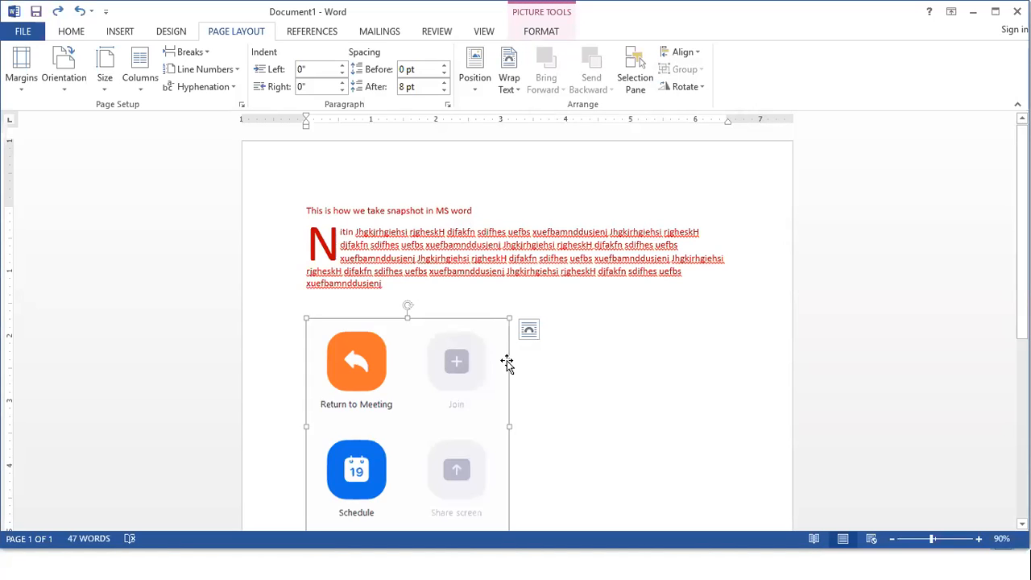
left_click(71, 32)
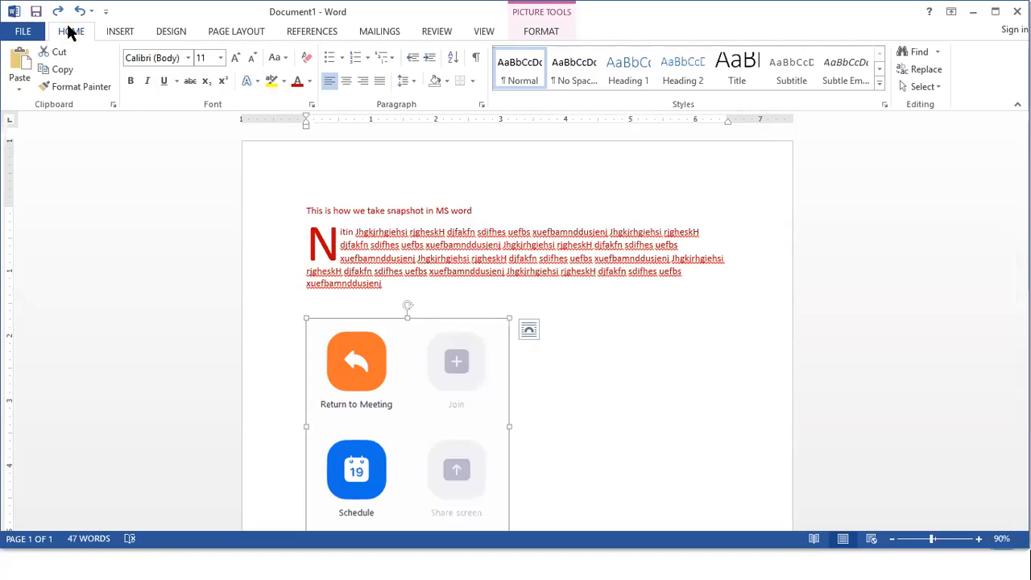
left_click(363, 82)
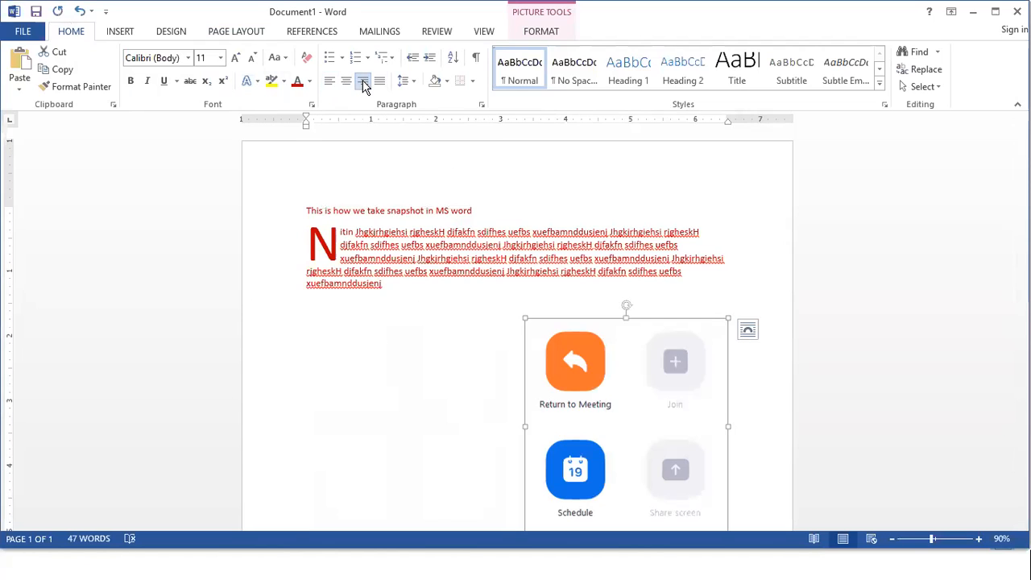
left_click(346, 81)
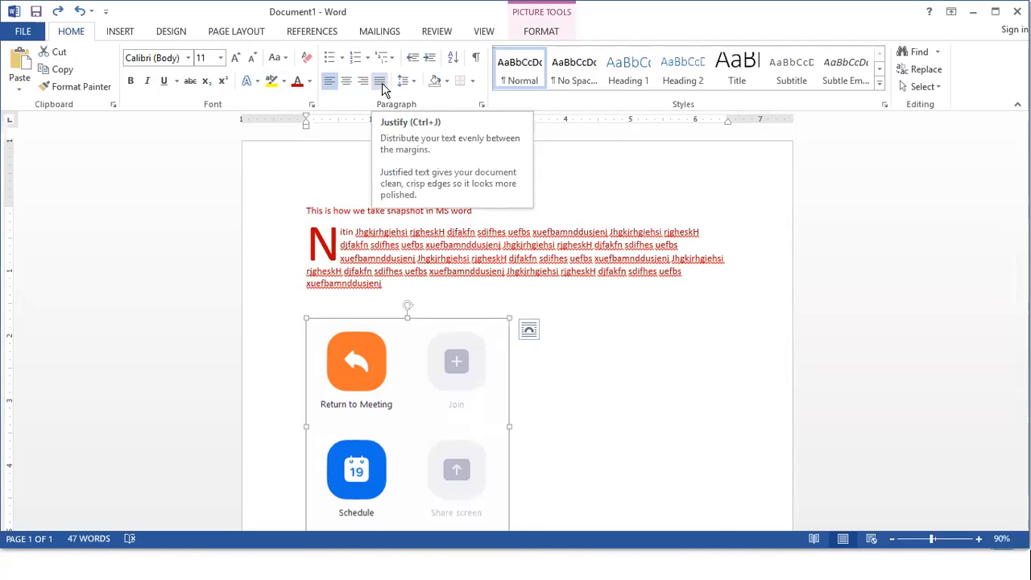
left_click(307, 230)
- Select the drop-cap paragraph and justify it, trying right alignment first
left_click_drag(307, 229, 385, 285)
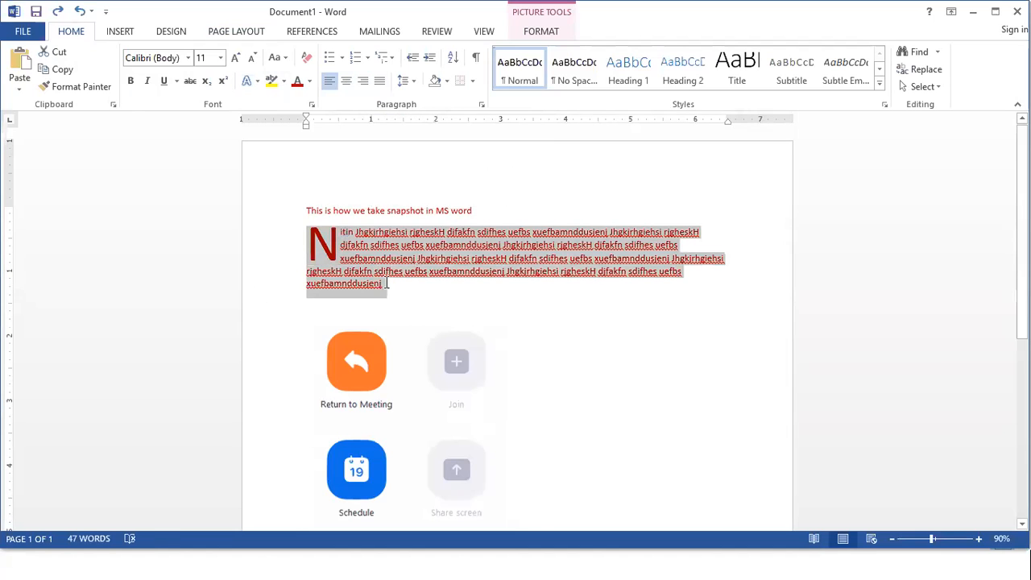
left_click(363, 84)
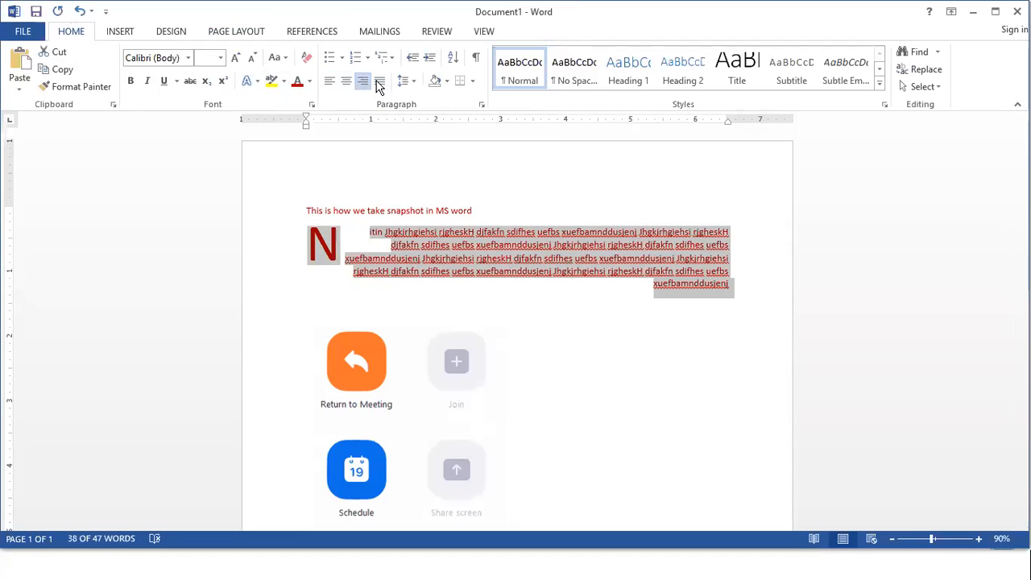
left_click(379, 82)
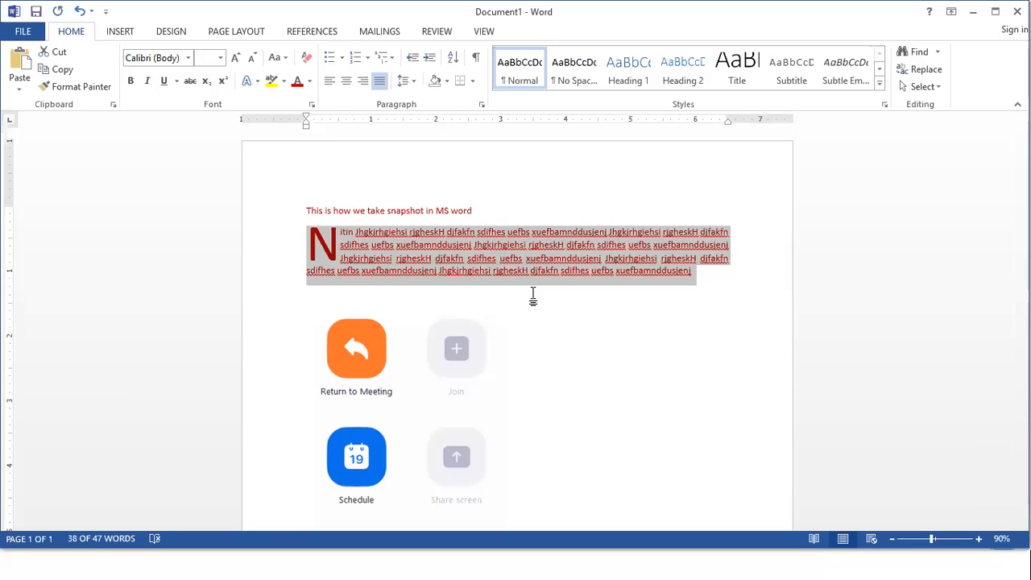
- Try the Article/Section multilevel list on the paragraphs, then undo it
left_click(391, 58)
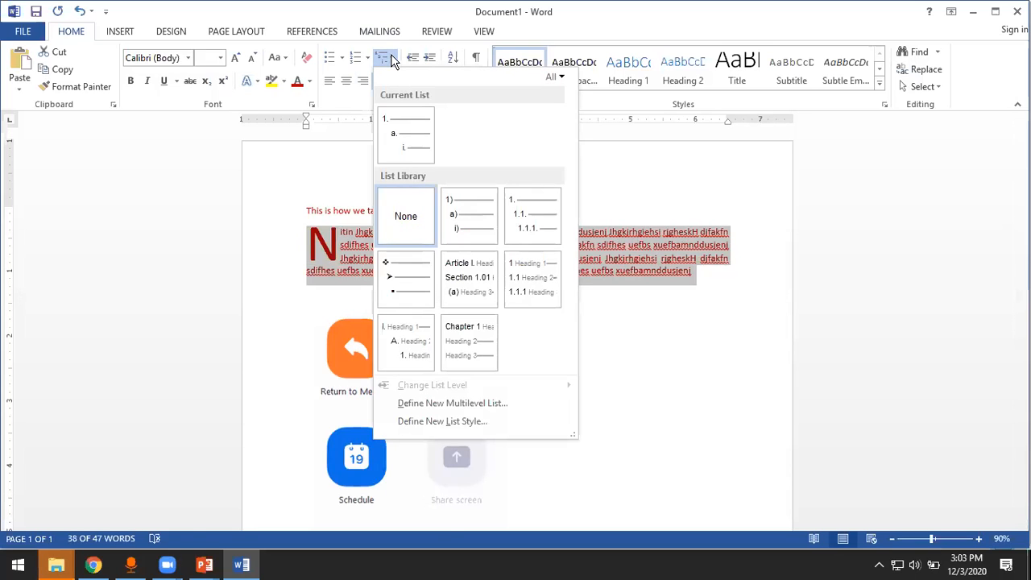
left_click(391, 58)
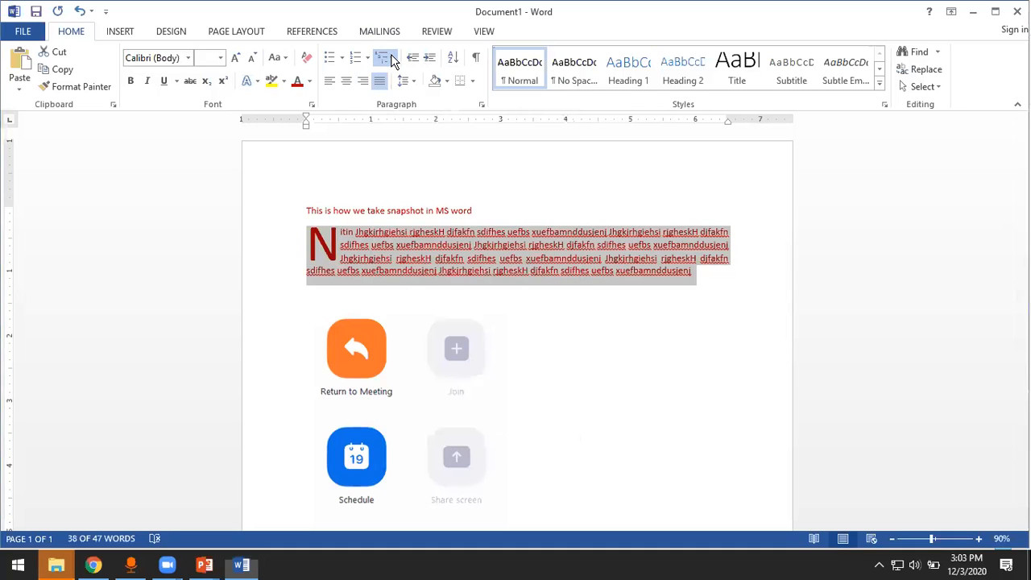
left_click(393, 58)
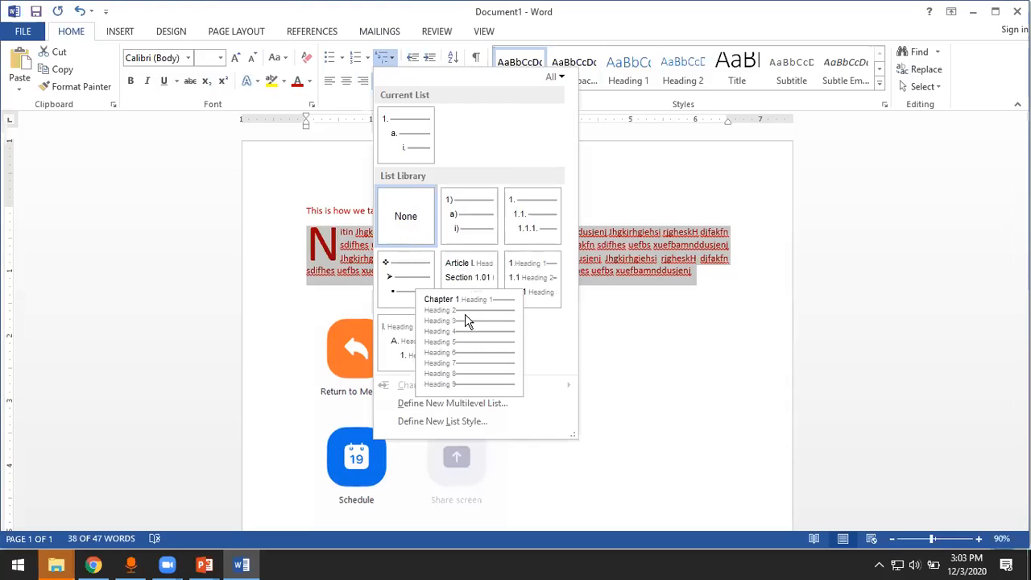
left_click(625, 318)
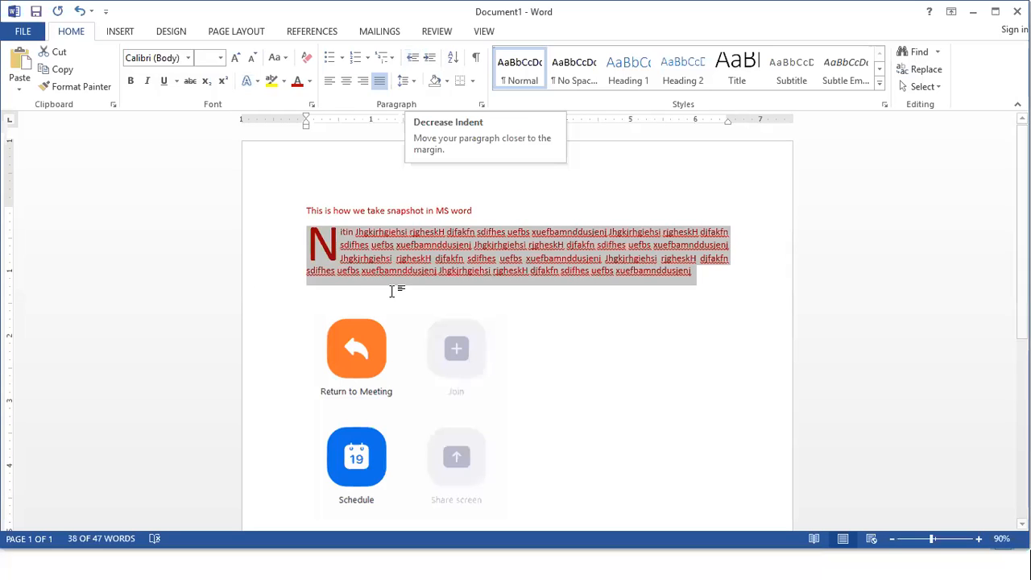
left_click(394, 63)
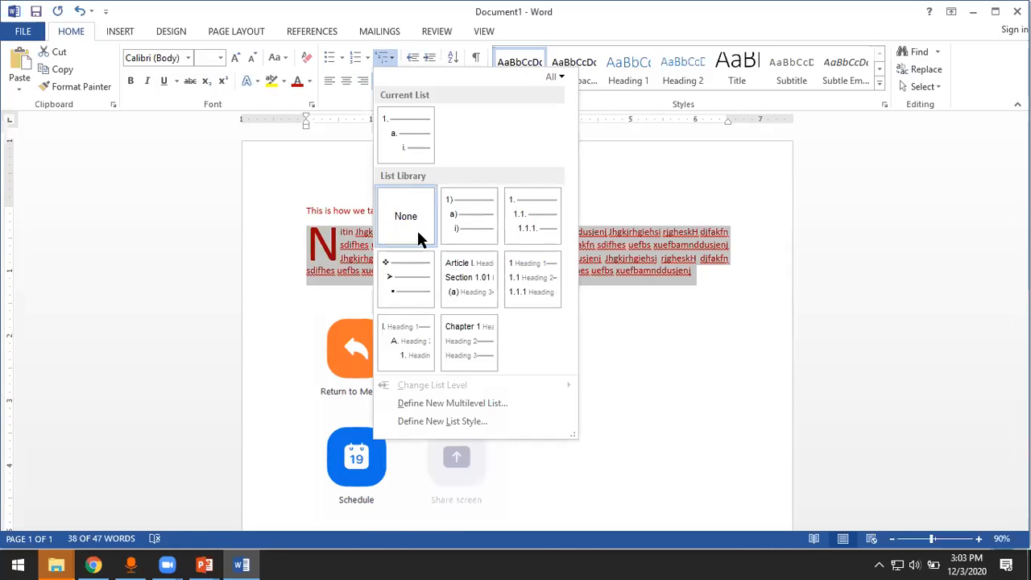
left_click(475, 285)
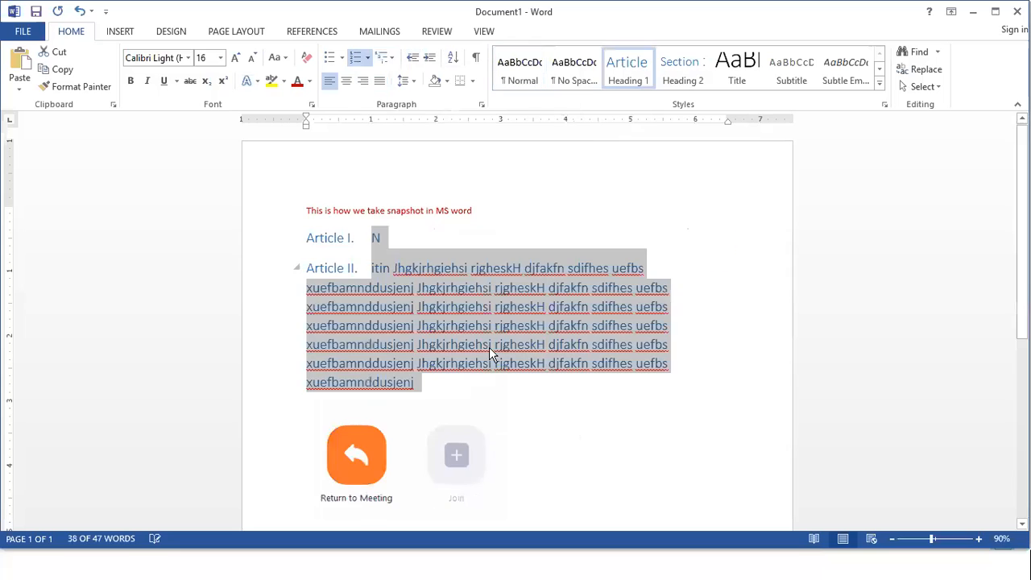
key("ctrl+z")
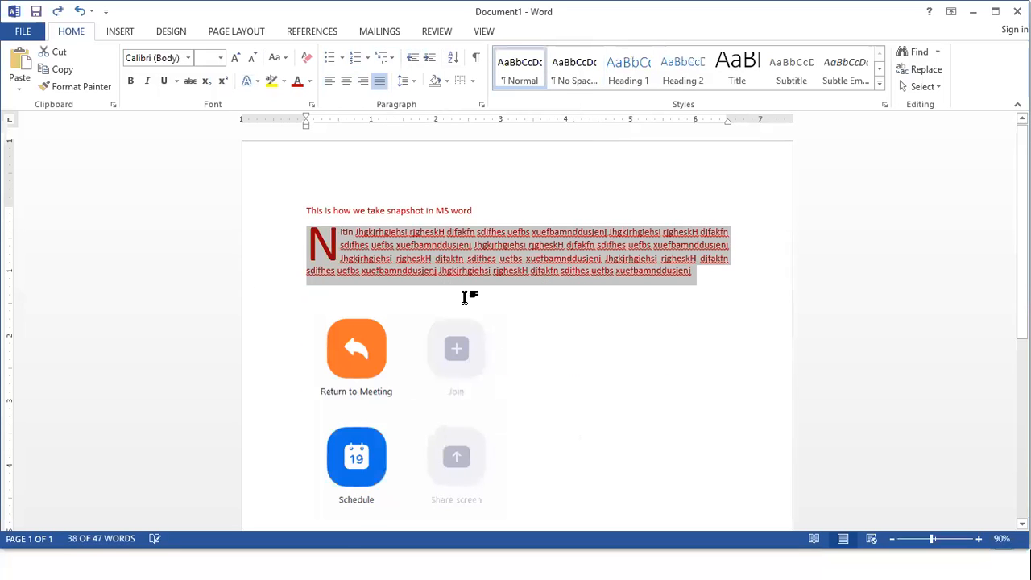
- Add an empty line below the drop-cap paragraph, applying then removing the Article I. numbering
left_click(472, 302)
key("Return")
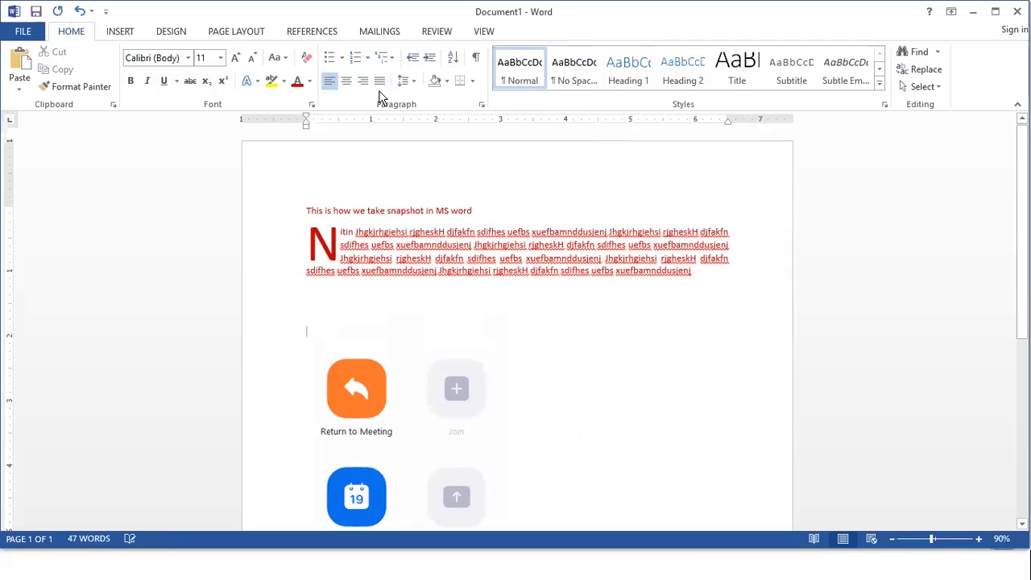
left_click(393, 64)
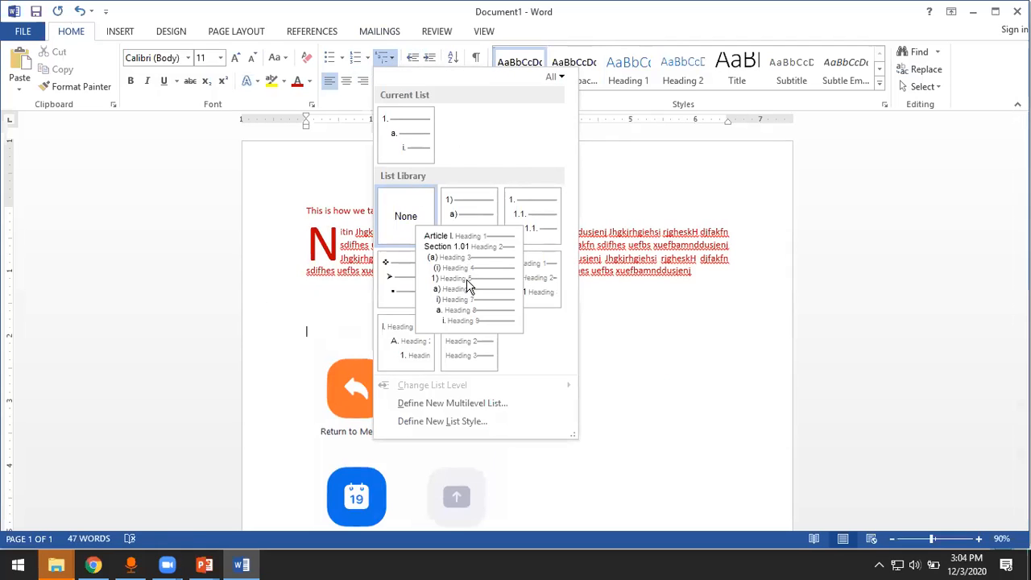
left_click(466, 283)
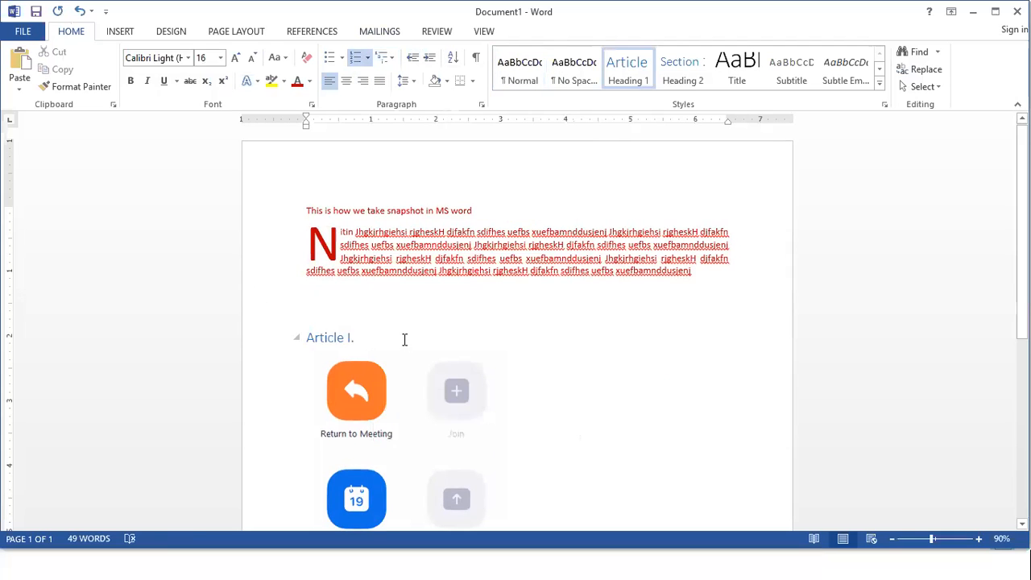
key("Return")
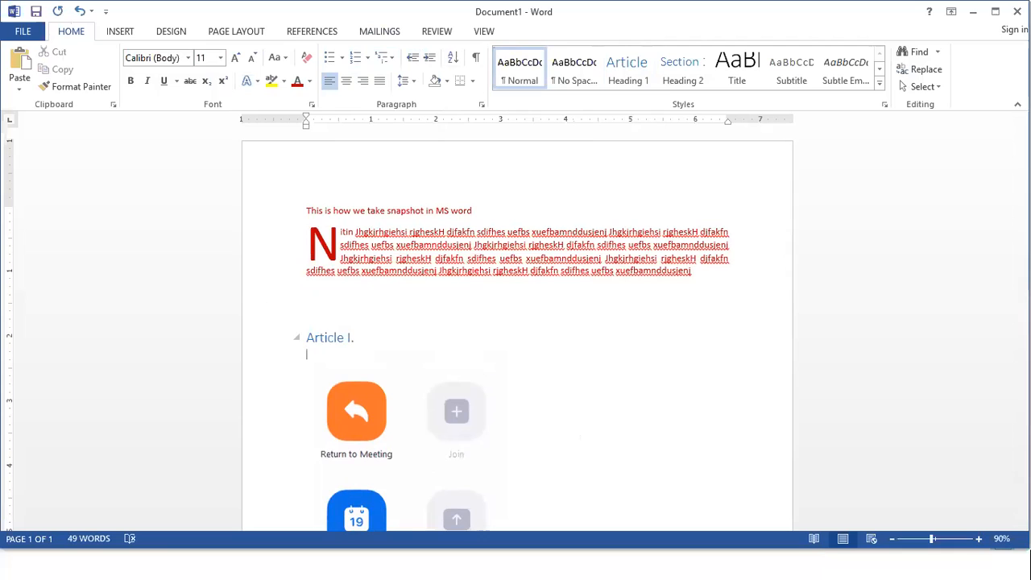
key("ctrl+z")
key("ctrl+z")
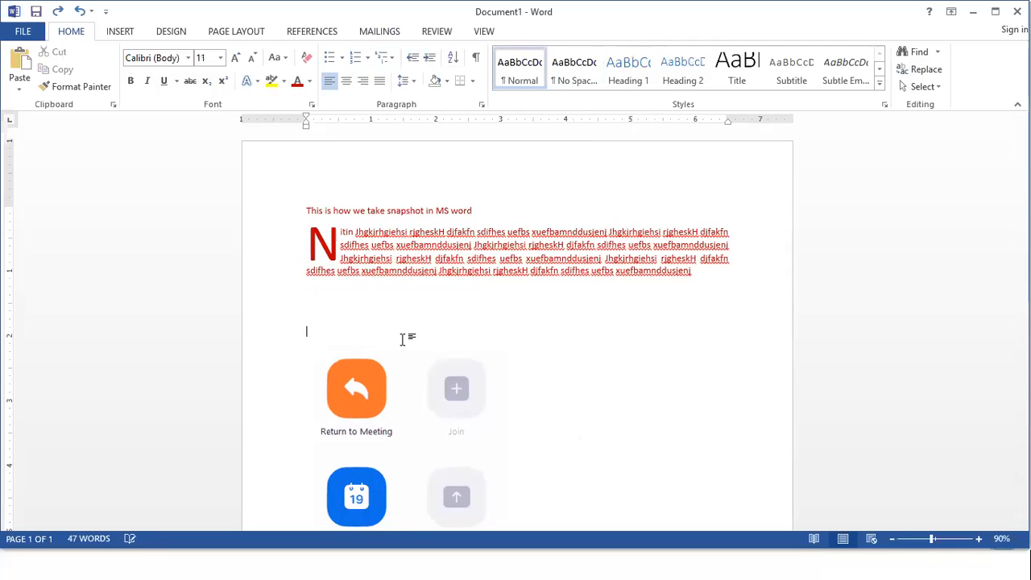
- Type BCOM HONS under the drop-cap paragraph and make it a bulleted item
type("BCOM HONS")
left_click(329, 57)
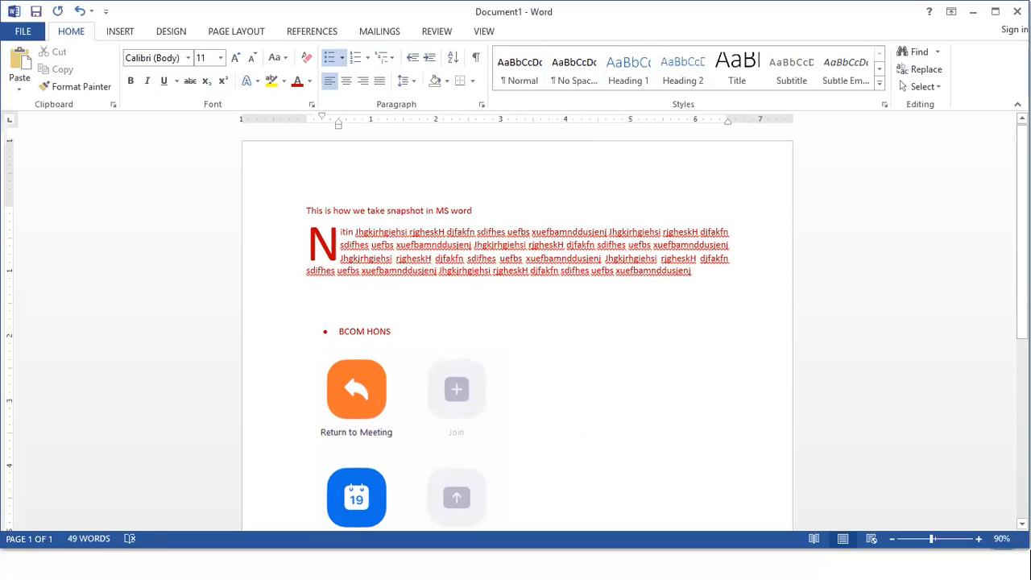
- Add five first names as separate bullets beneath BCOM HONS
key("Return")
type("sumandeep")
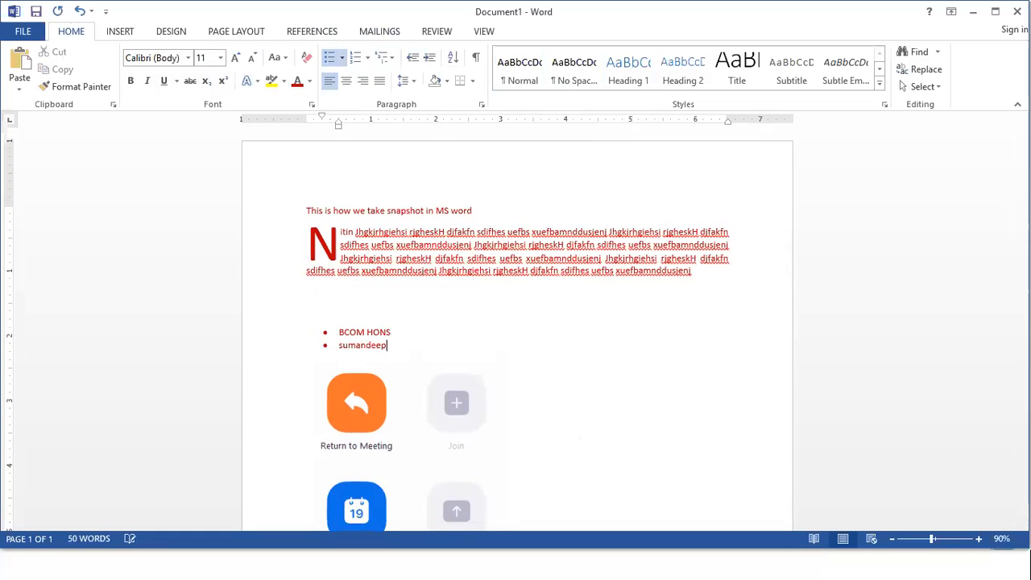
key("Return")
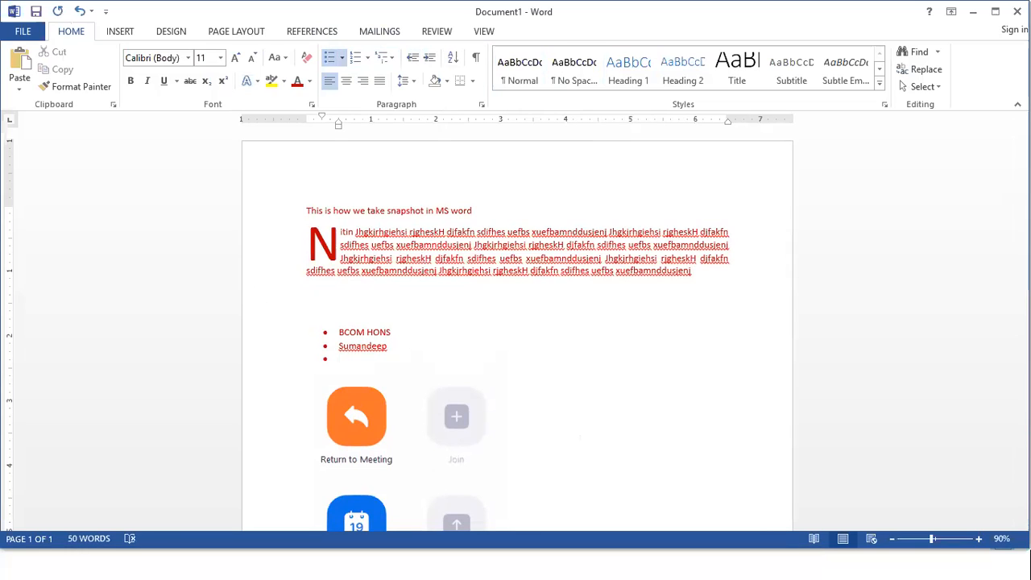
type("navjot")
key("Return")
type("ciksha")
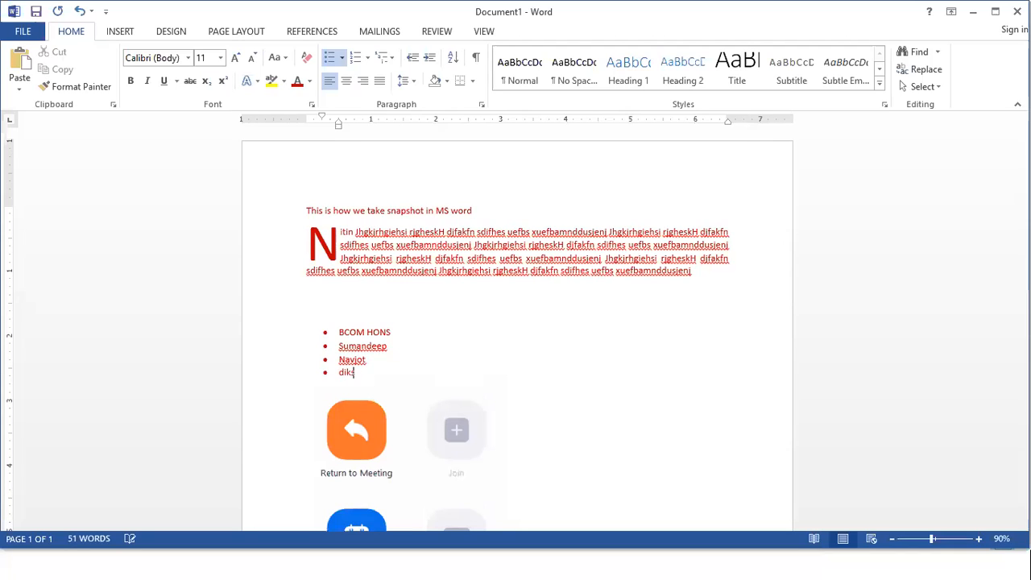
key("Return")
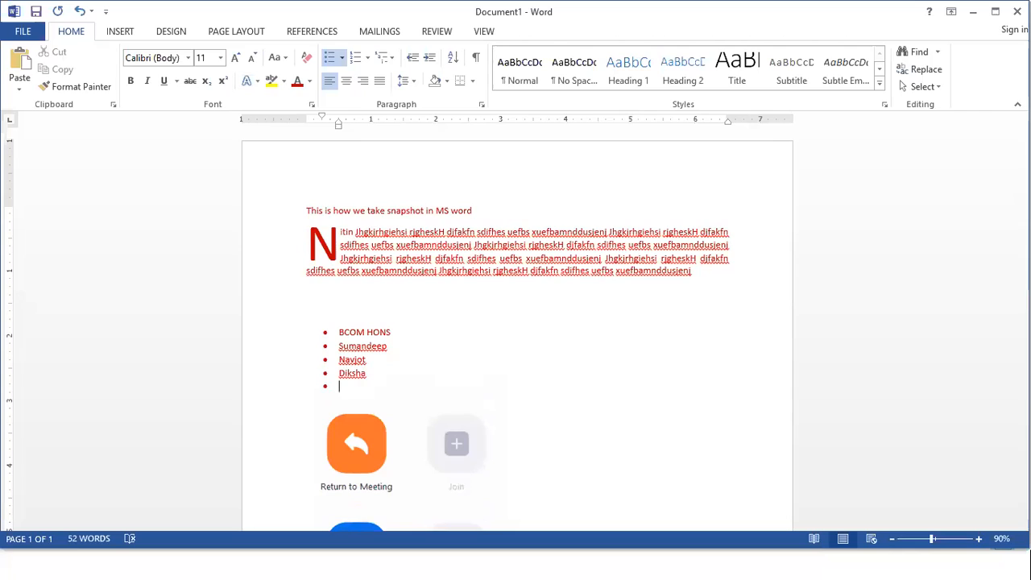
type("ravneet")
key("Return")
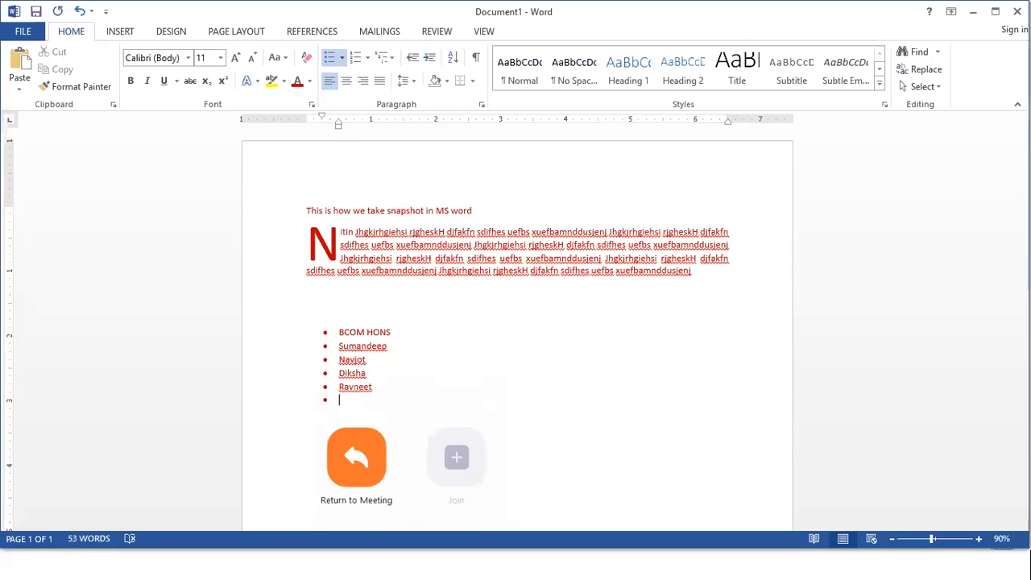
type("balpreet")
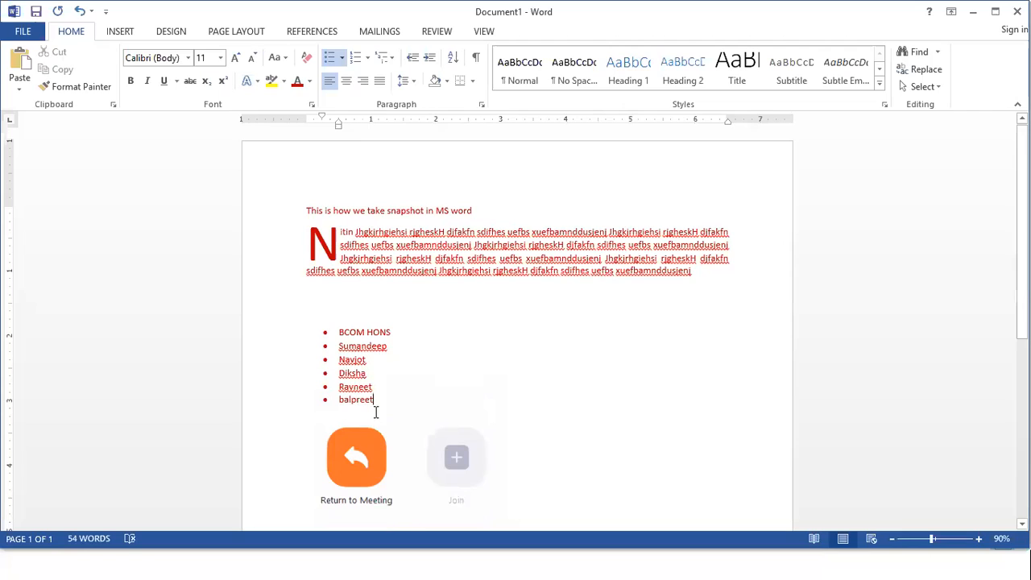
- Select the five names and indent them one level under BCOM HONS
left_click_drag(377, 399, 338, 348)
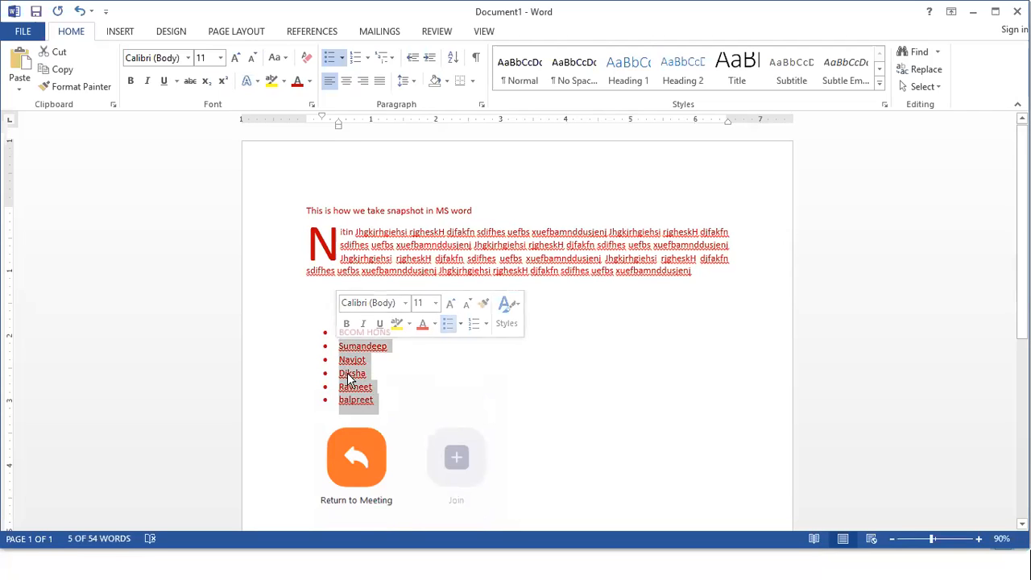
left_click(414, 388)
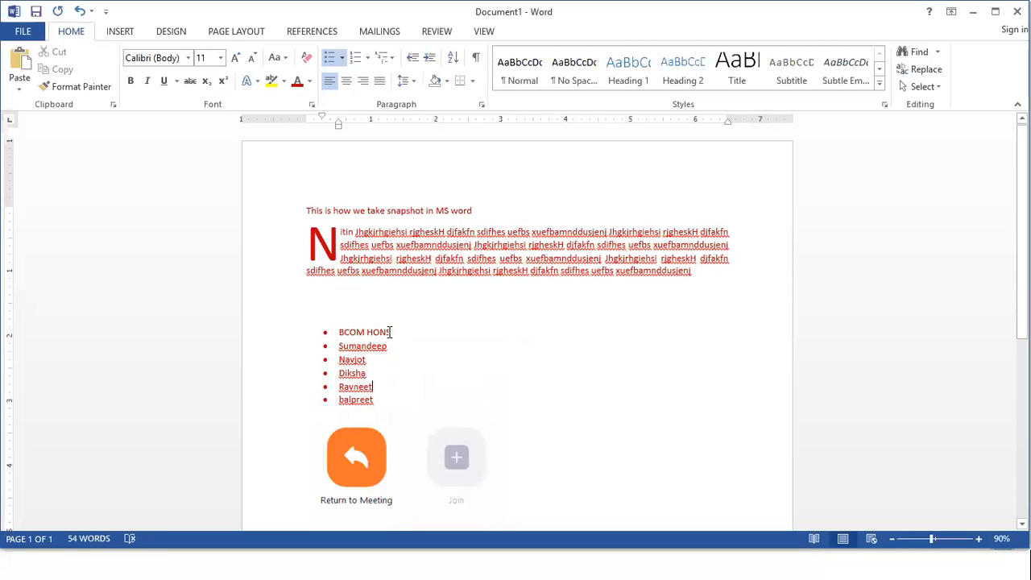
left_click_drag(337, 348, 377, 407)
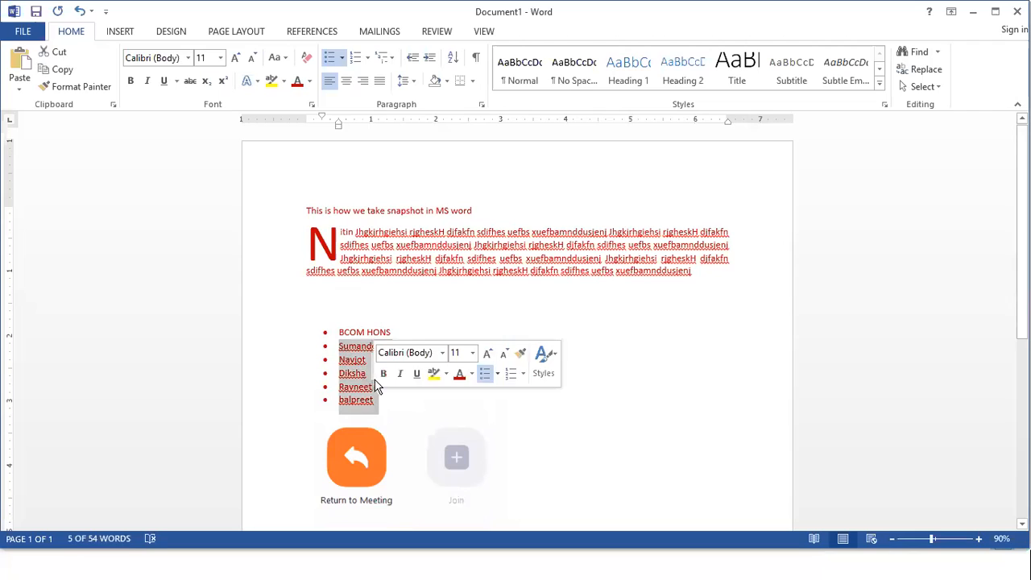
left_click(429, 59)
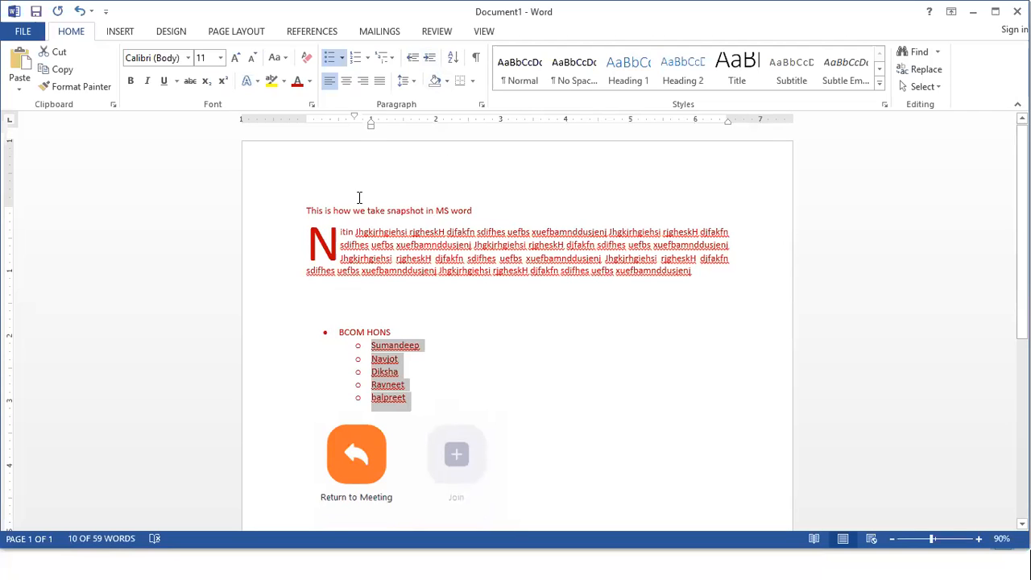
- Number the indented names with the 1. 2. 3. format
left_click(342, 60)
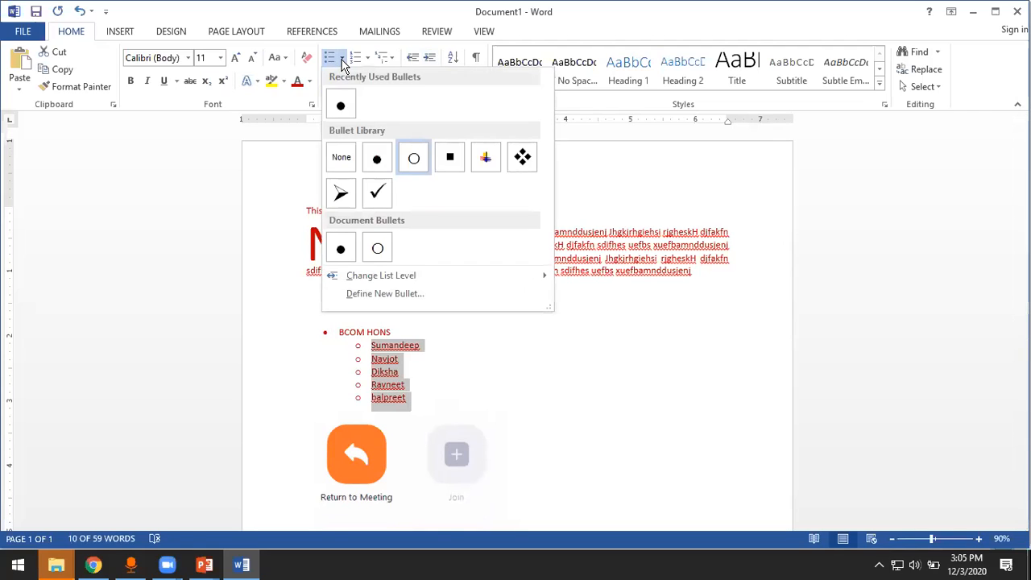
left_click(367, 58)
left_click(368, 58)
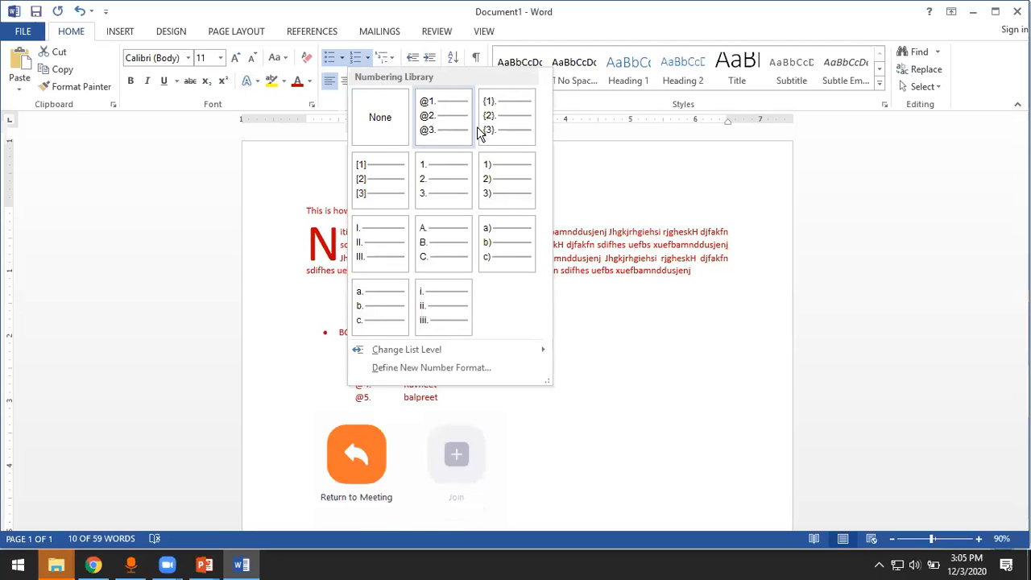
left_click(430, 182)
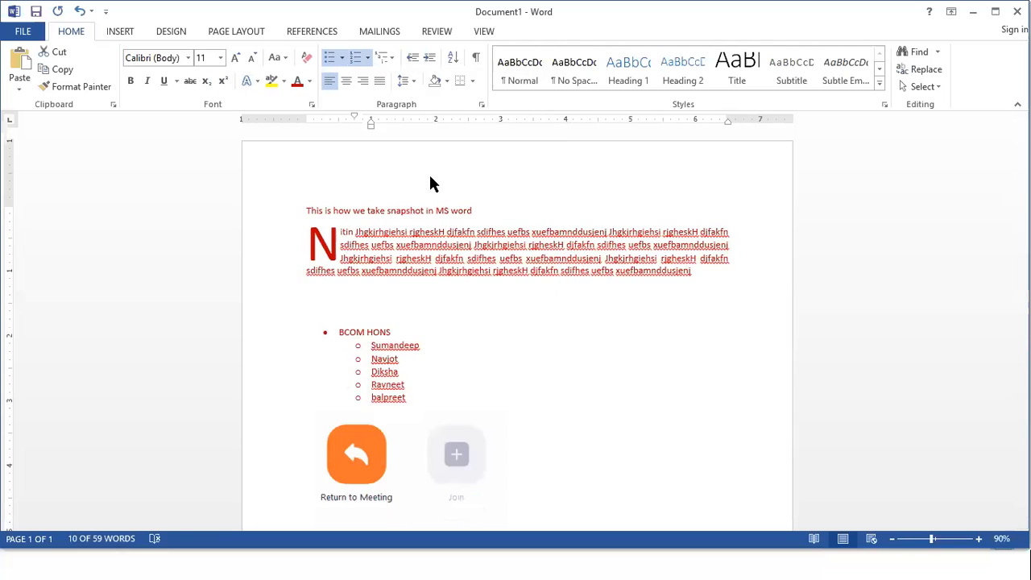
- Insert an empty numbered item right after the first name
left_click(338, 331)
left_click(394, 326, "shift")
left_click_drag(370, 345, 410, 405)
left_click(412, 405)
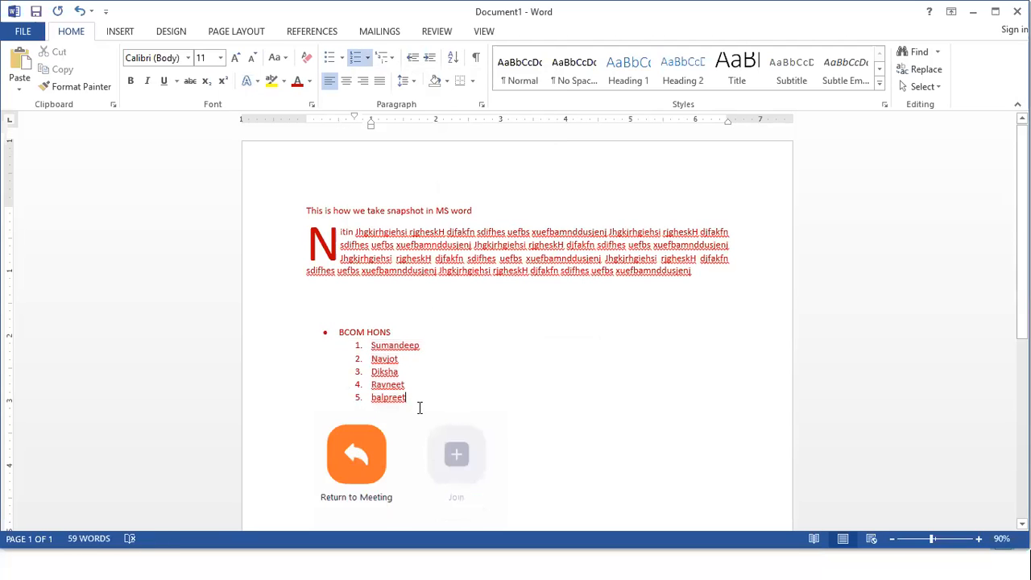
left_click(421, 346)
key("Return")
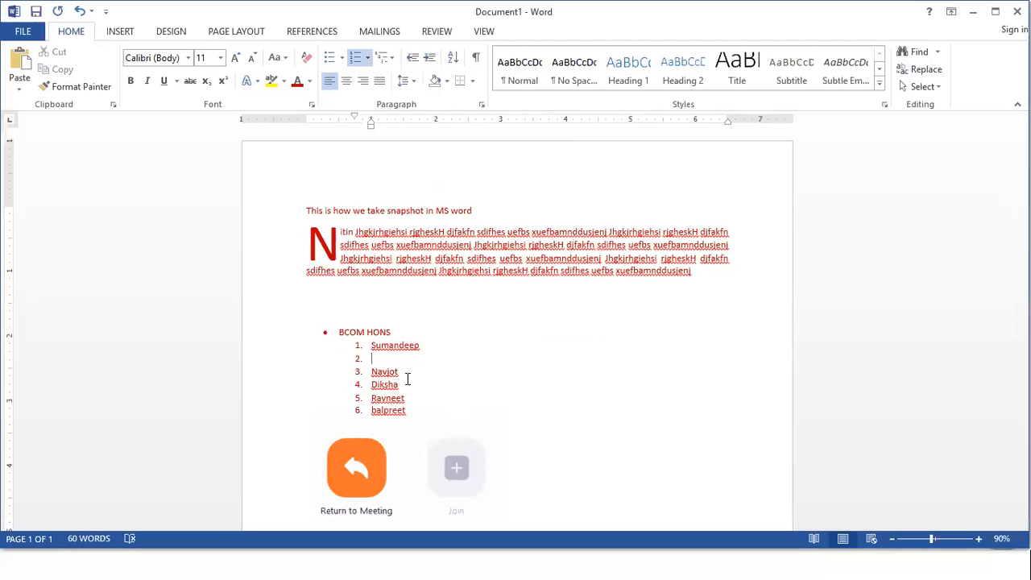
- Enter MS Office, Management, Economics, Accounts, English and punjabi as numbered items, then select them
type("Off")
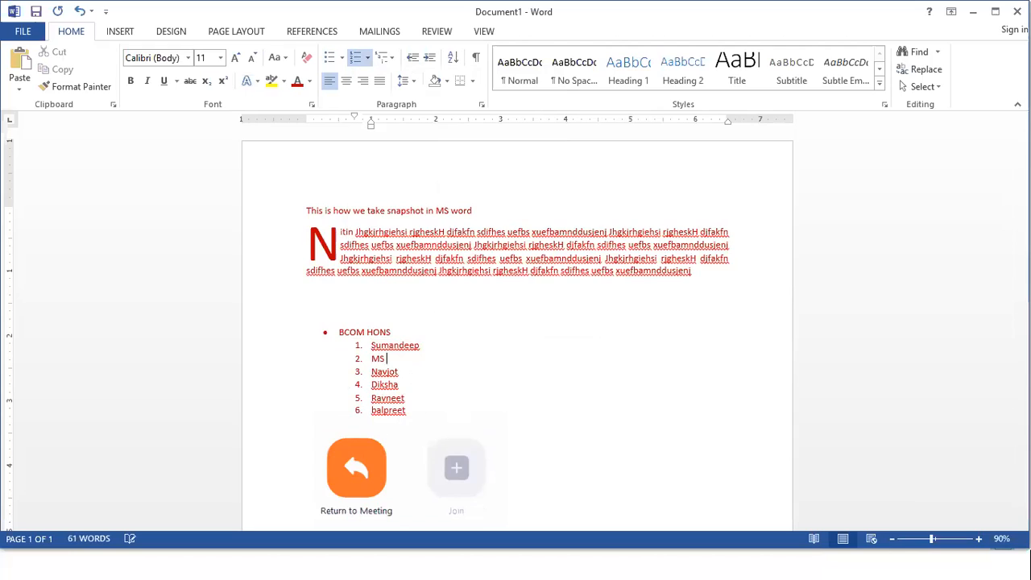
type("ice")
key("Return")
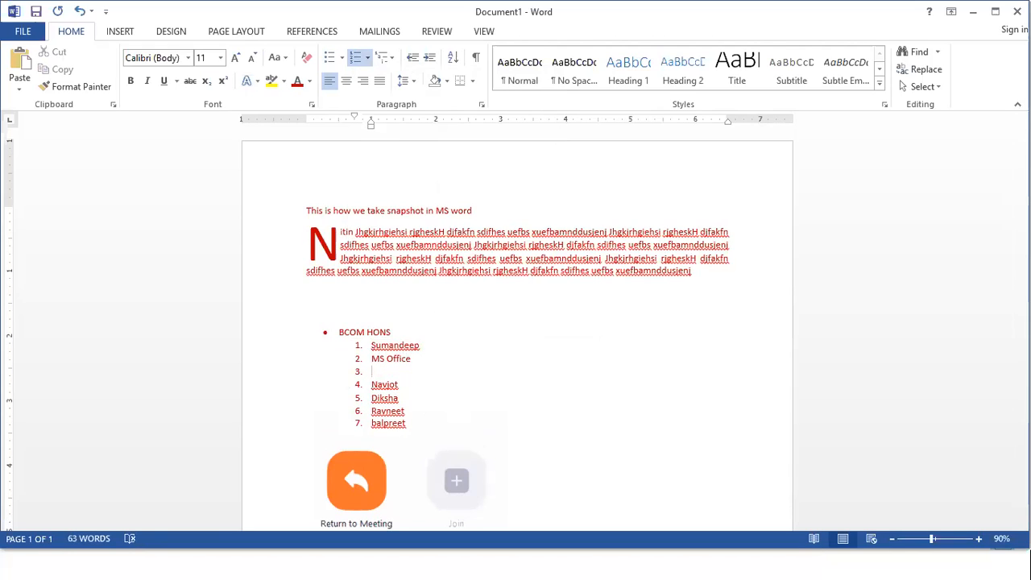
type("management")
key("Return")
type("economics")
key("Return")
type("accounts")
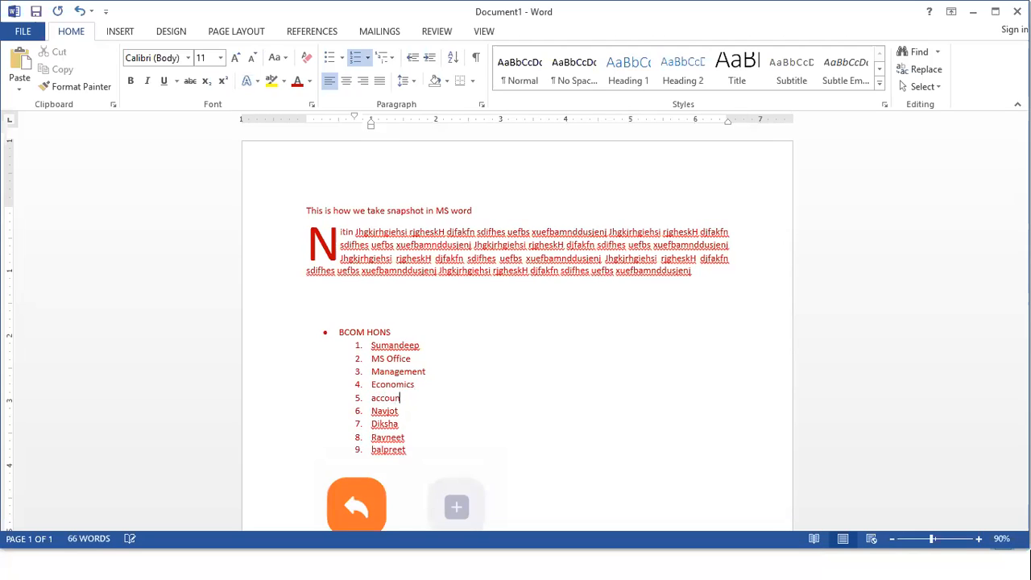
key("Return")
type("english")
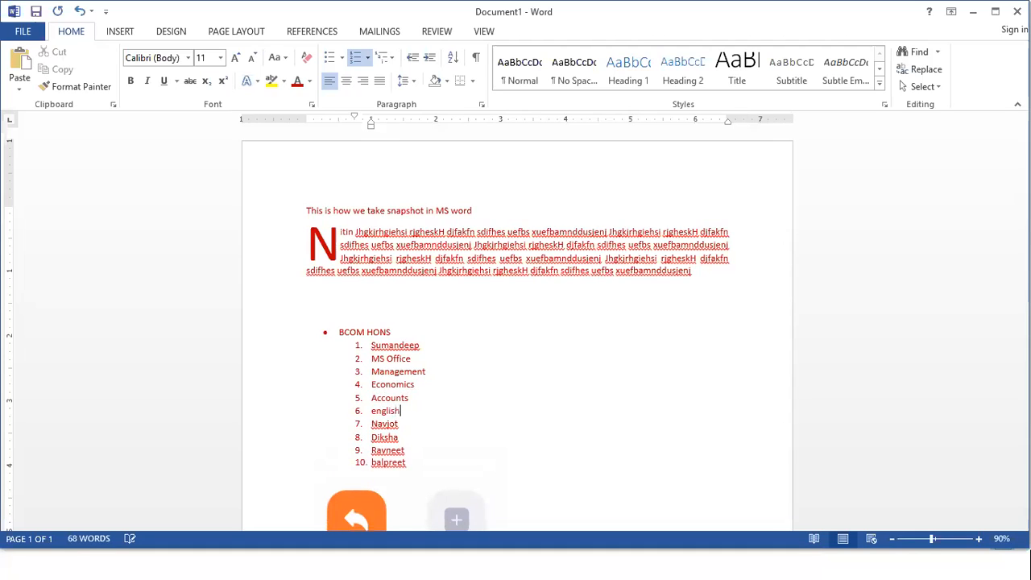
key("Return")
type("punjabi")
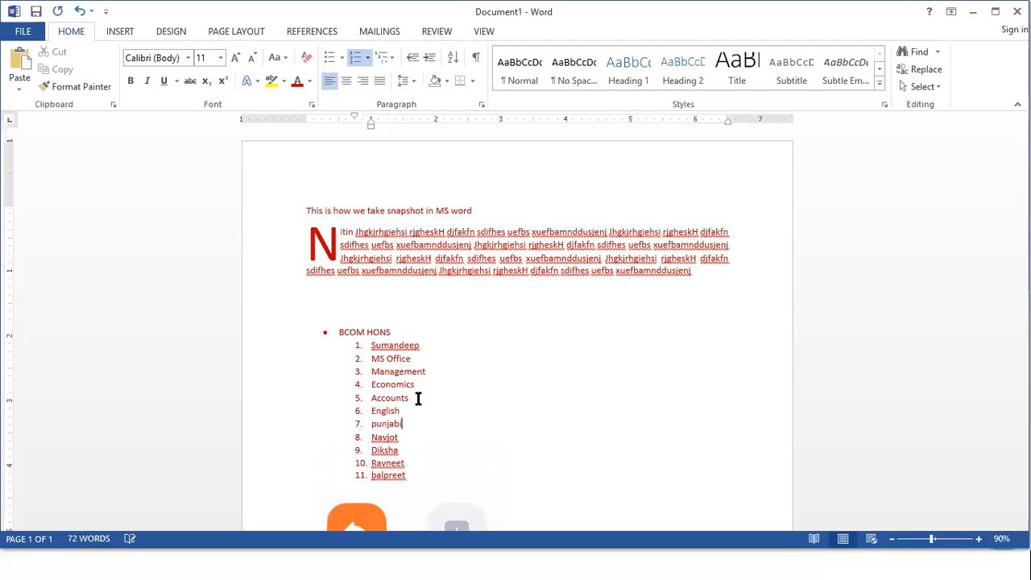
left_click_drag(403, 424, 372, 358)
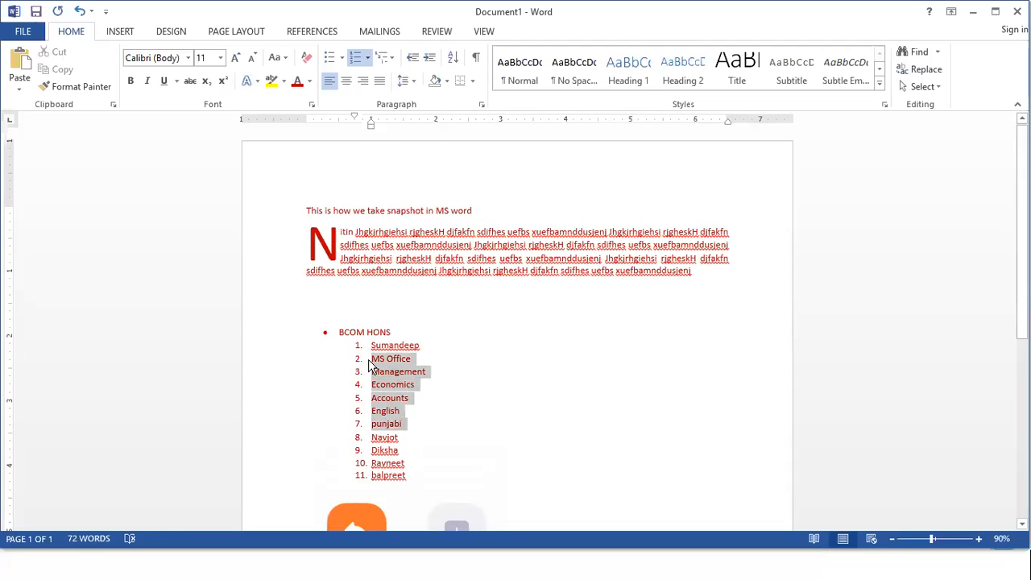
- Indent the six subjects under the first name and letter them a) to f)
left_click(431, 58)
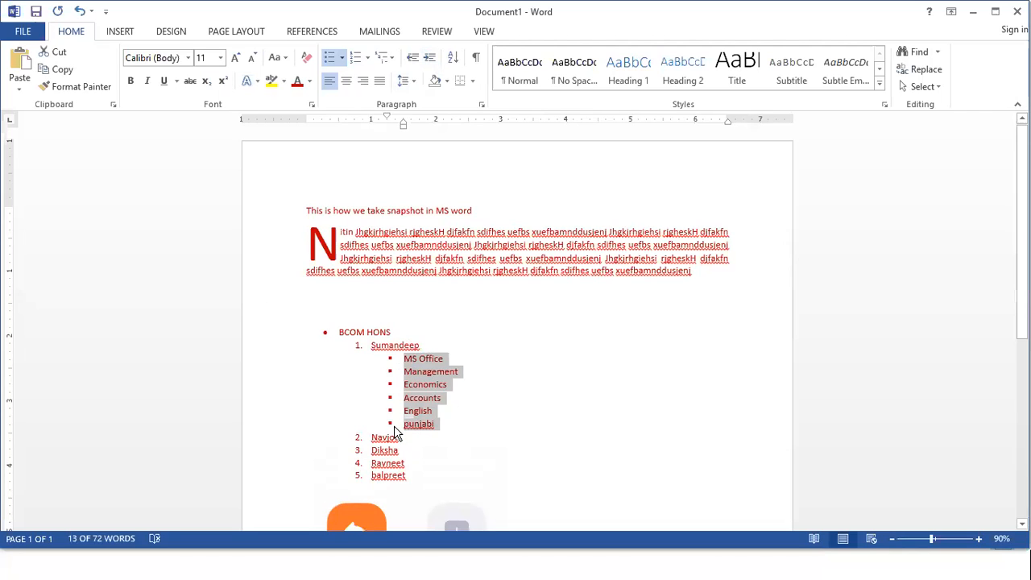
left_click(368, 59)
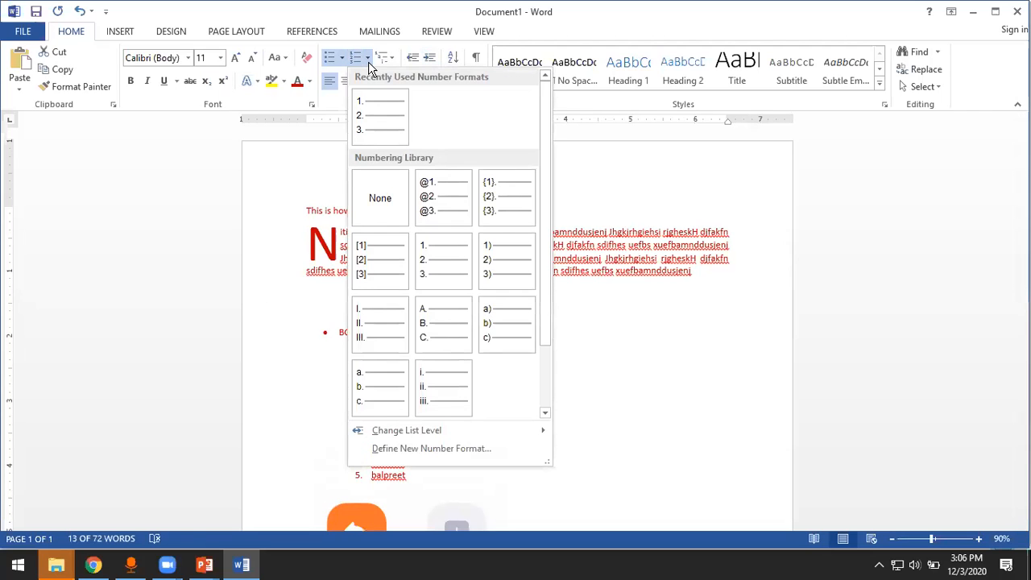
left_click(503, 323)
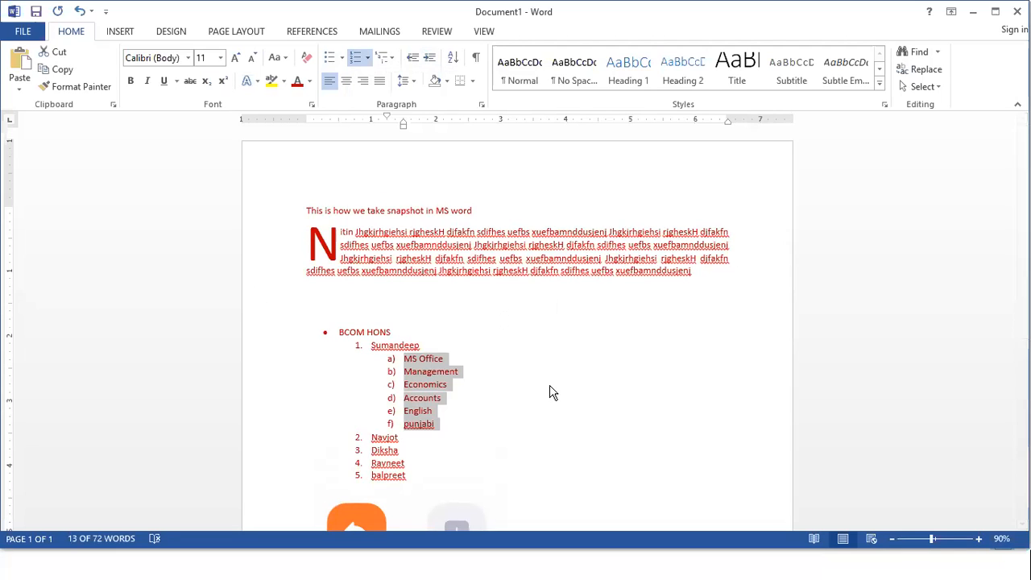
- Insert a Blank header containing the author's full name, then return to the body
left_click(120, 31)
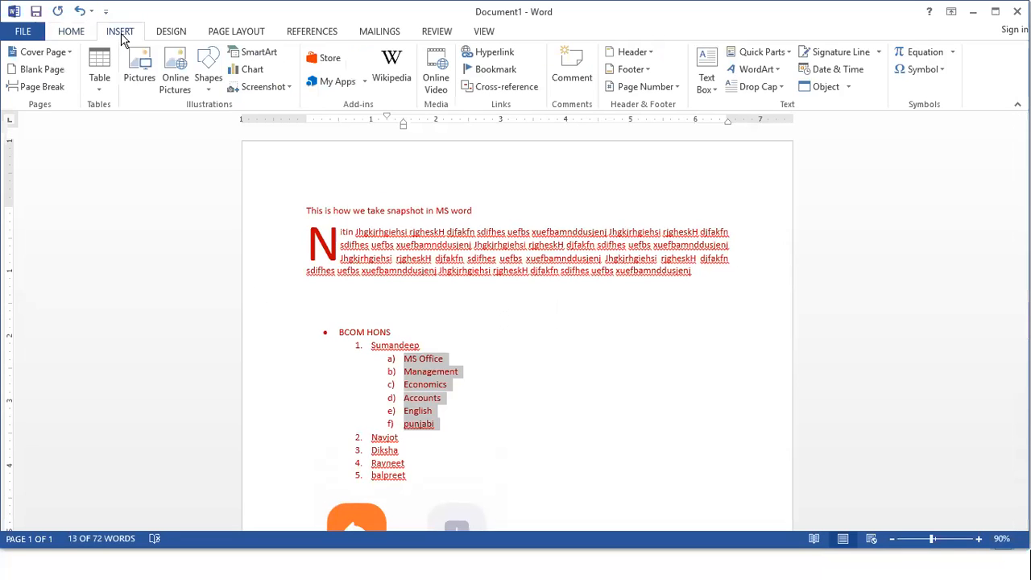
left_click(649, 53)
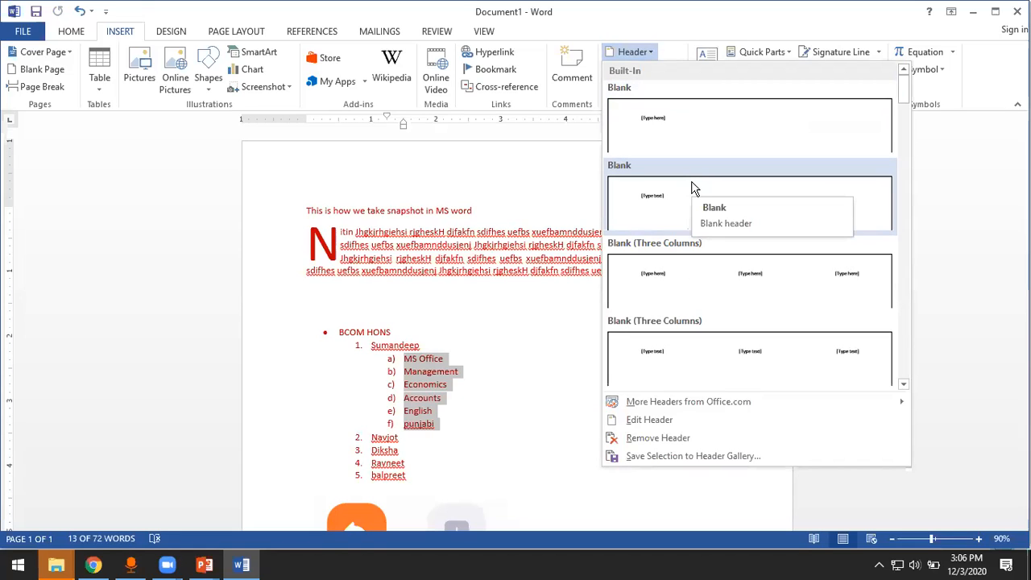
left_click(670, 139)
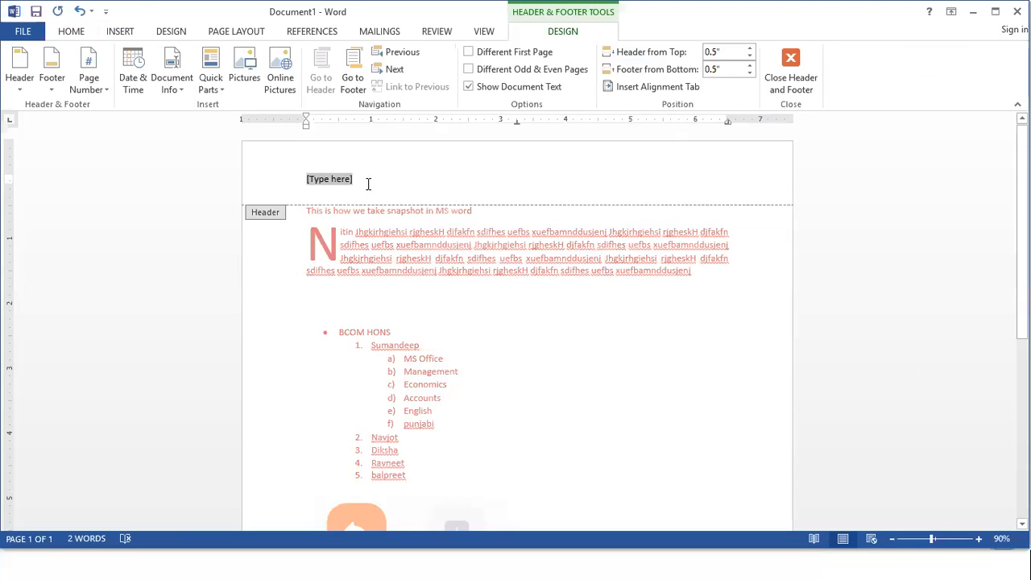
type("rav")
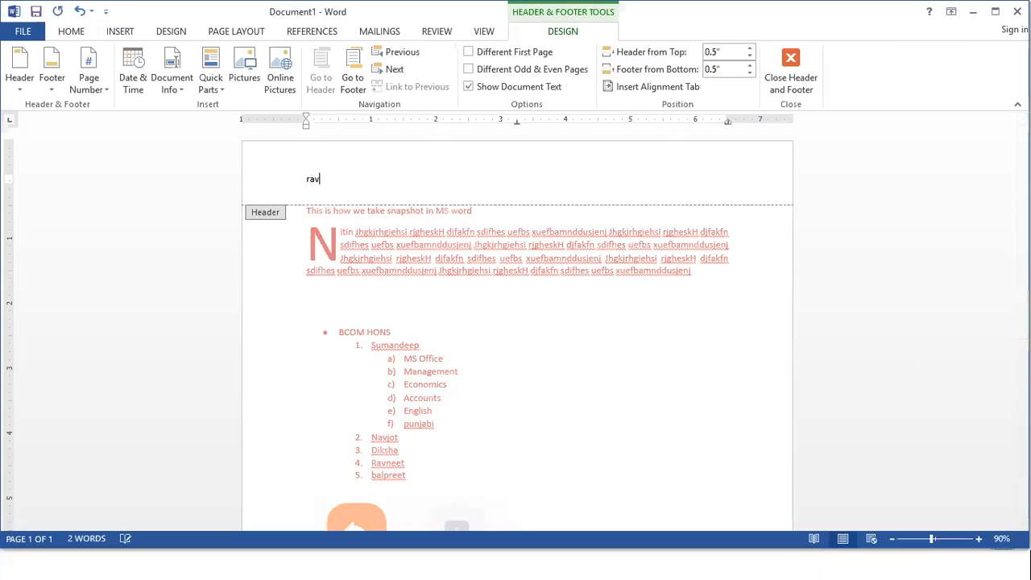
type("neet kaur")
double_click(511, 306)
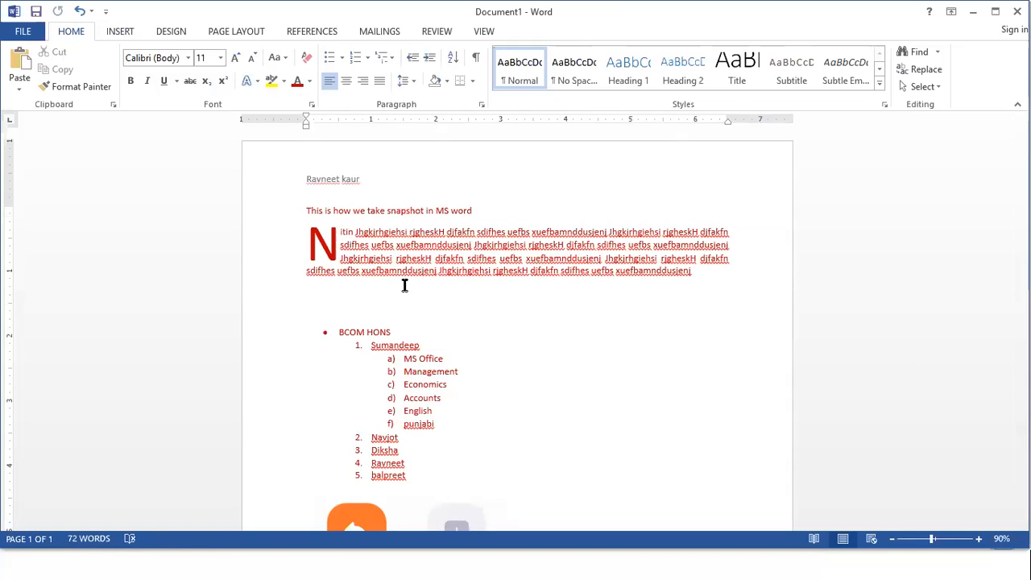
- Copy the snapshot line through the list and paste the block four more times
left_click_drag(307, 211, 439, 374)
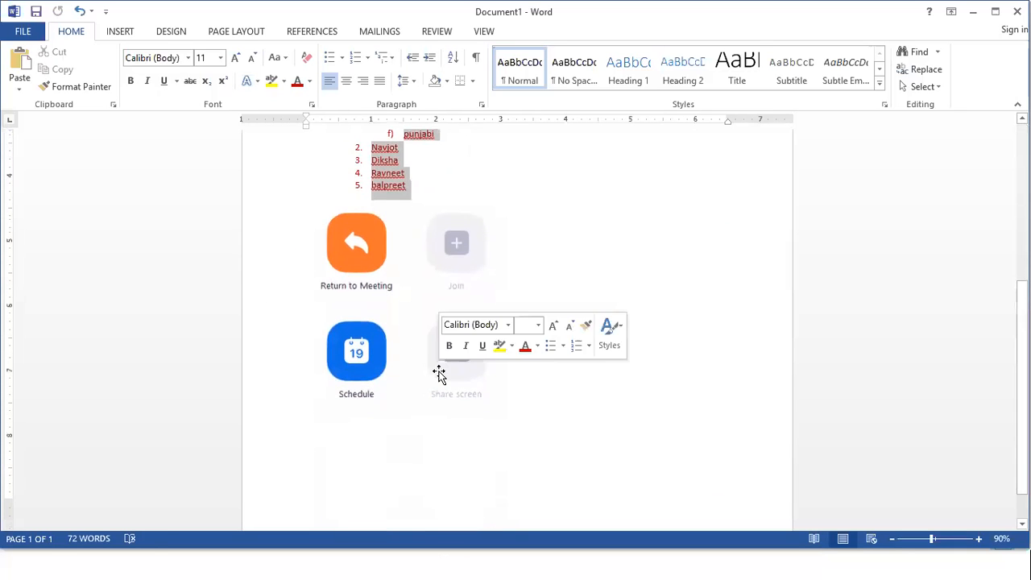
key("ctrl+c")
key("ctrl+v")
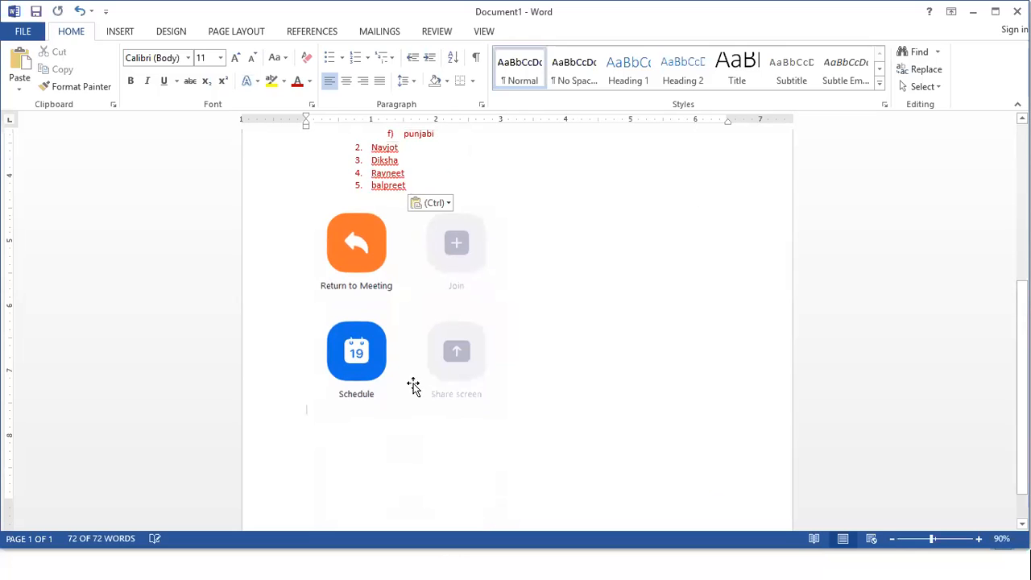
key("Return")
key("ctrl+v")
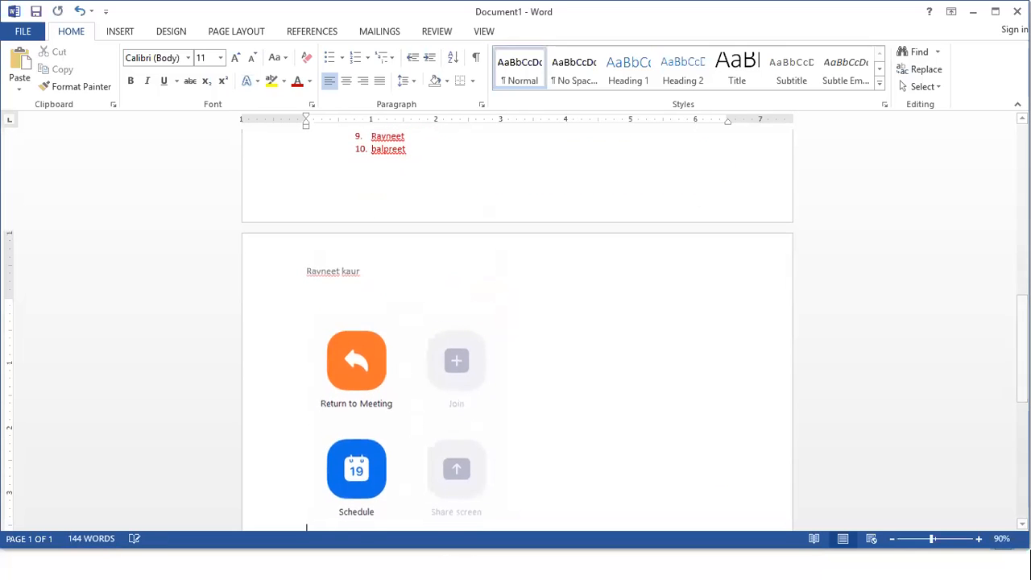
key("ctrl+v")
key("ctrl+v")
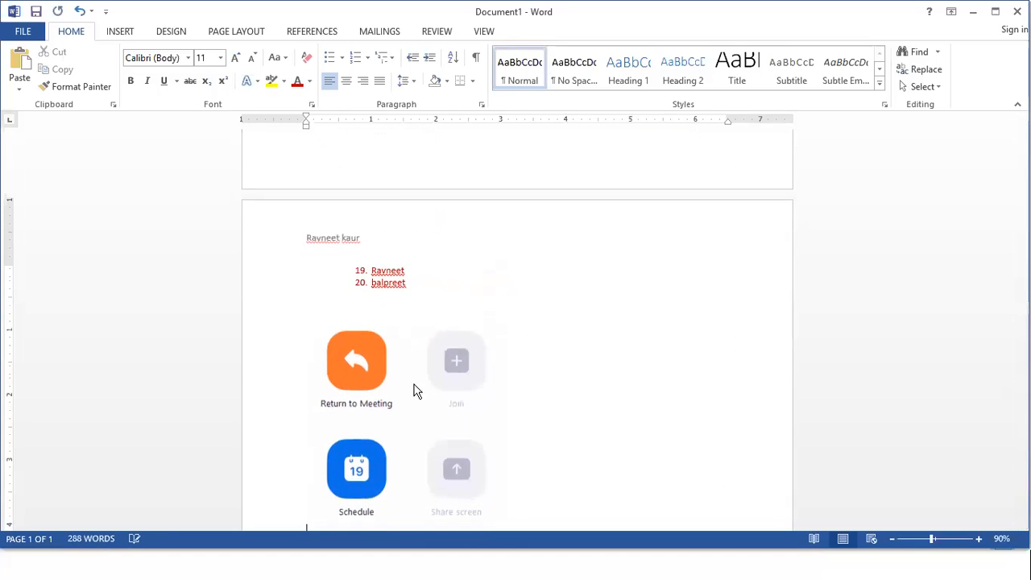
key("ctrl+v")
- Scroll through the pages to review the pasted copies and continued list numbering
scroll(405, 290, "up", 5)
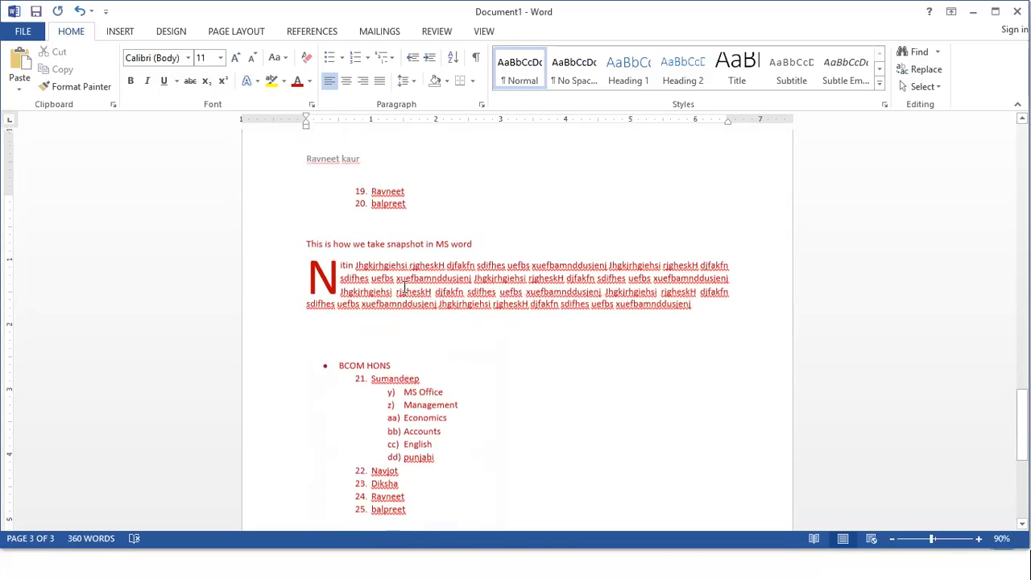
scroll(405, 288, "up", 3)
left_click(367, 268)
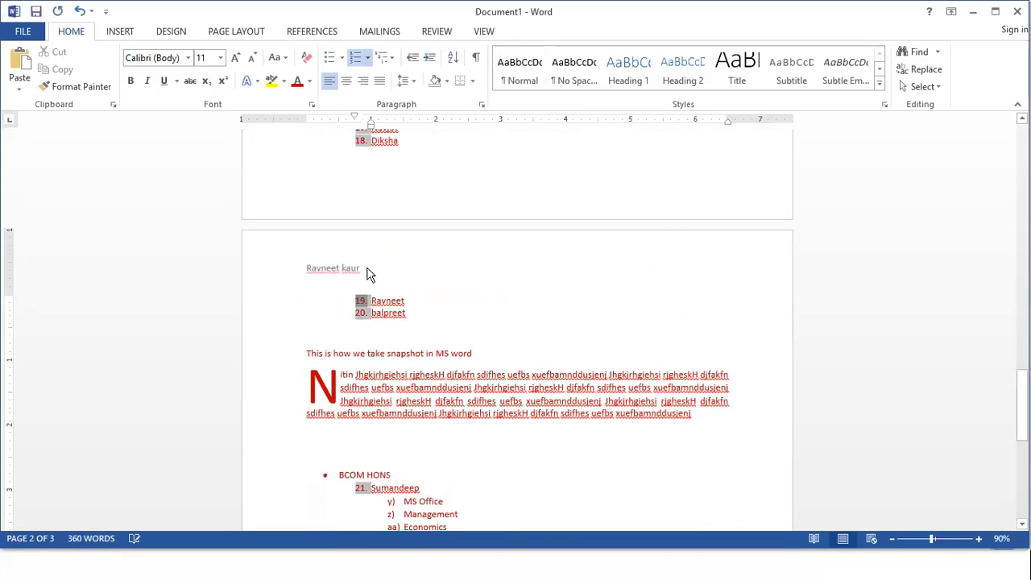
scroll(370, 274, "up", 20)
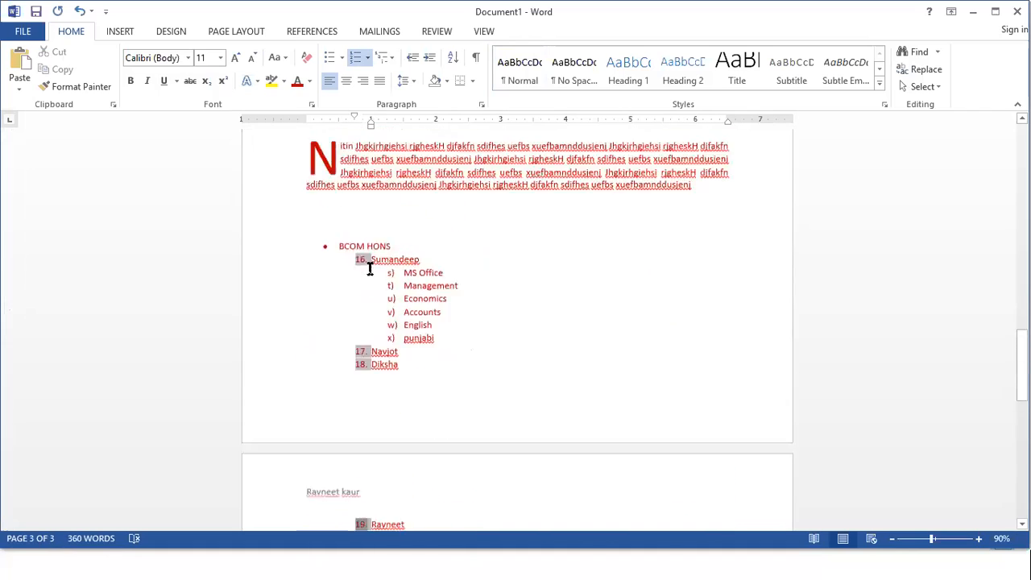
scroll(377, 276, "down", 12)
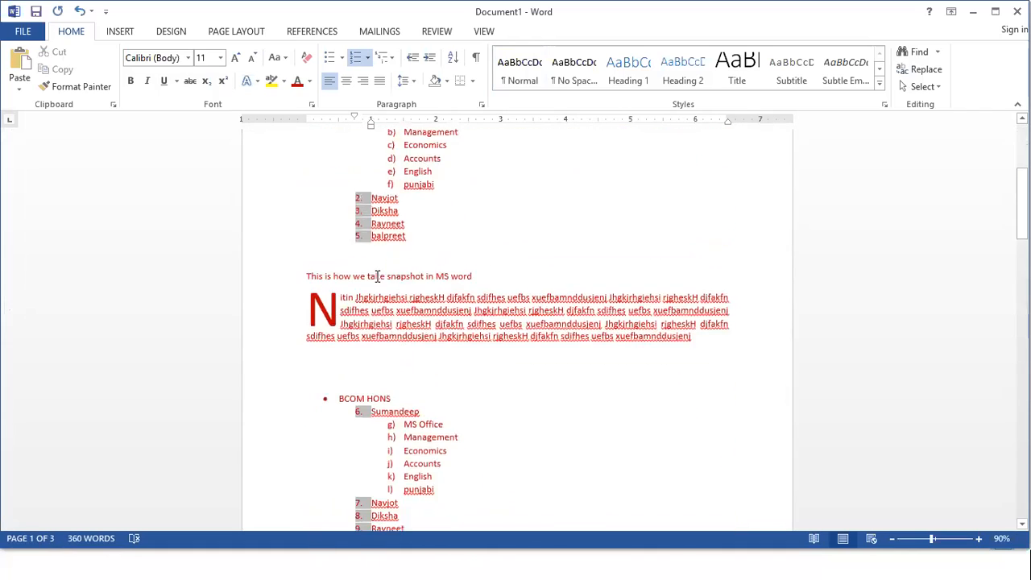
scroll(377, 276, "up", 12)
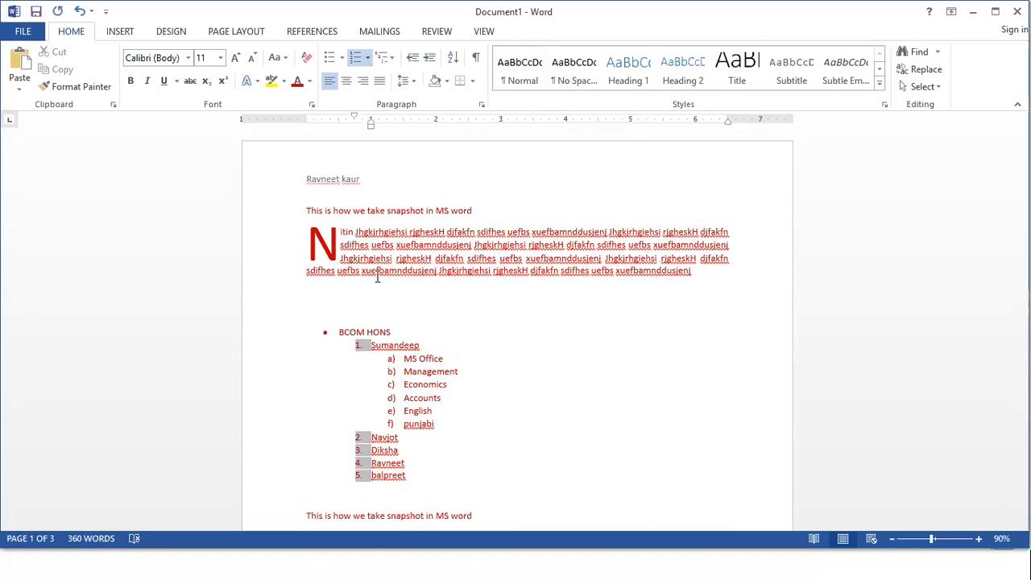
- Add a Plain Number page number at the top right of the header
double_click(363, 182)
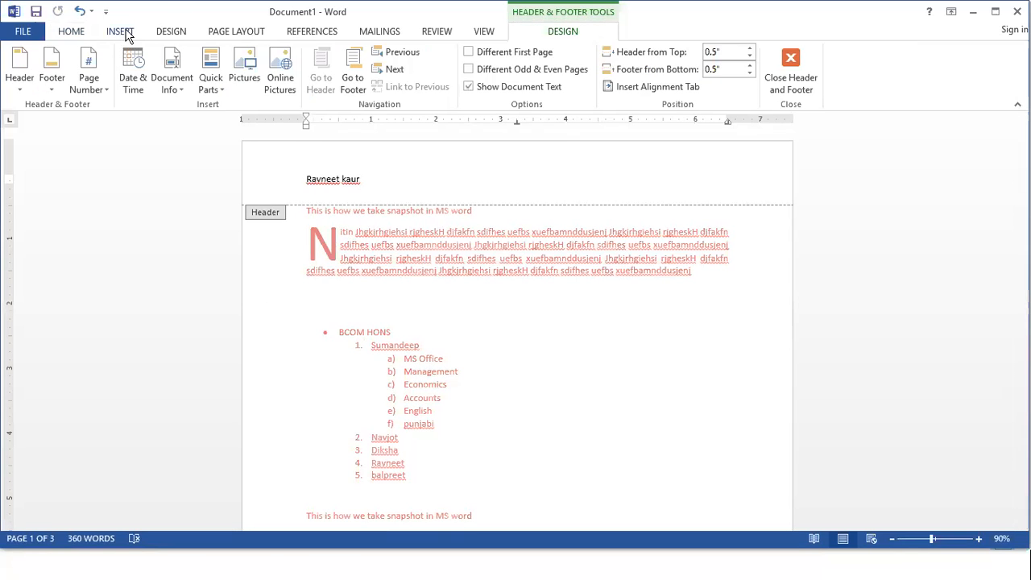
left_click(103, 86)
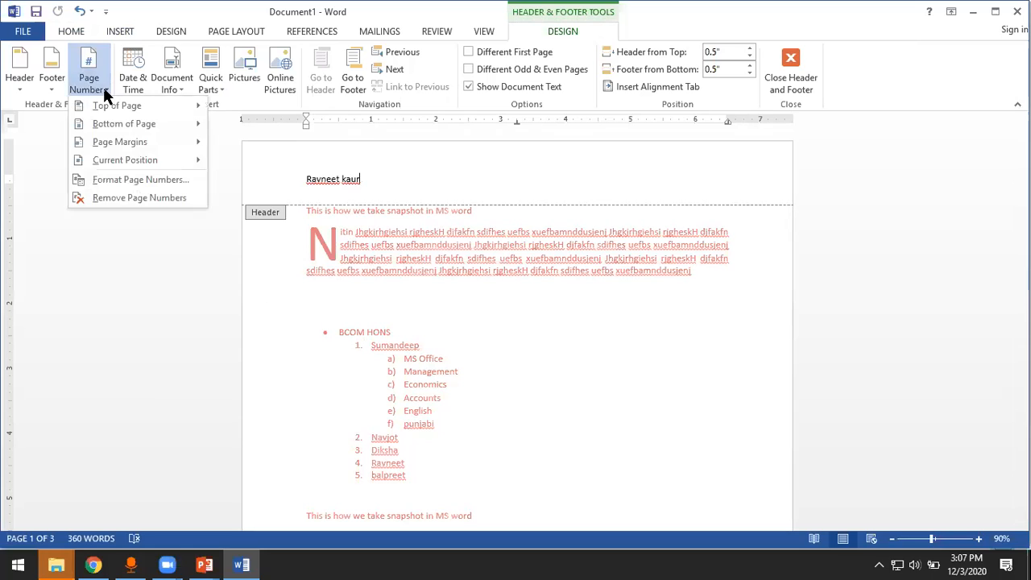
mouse_move(116, 111)
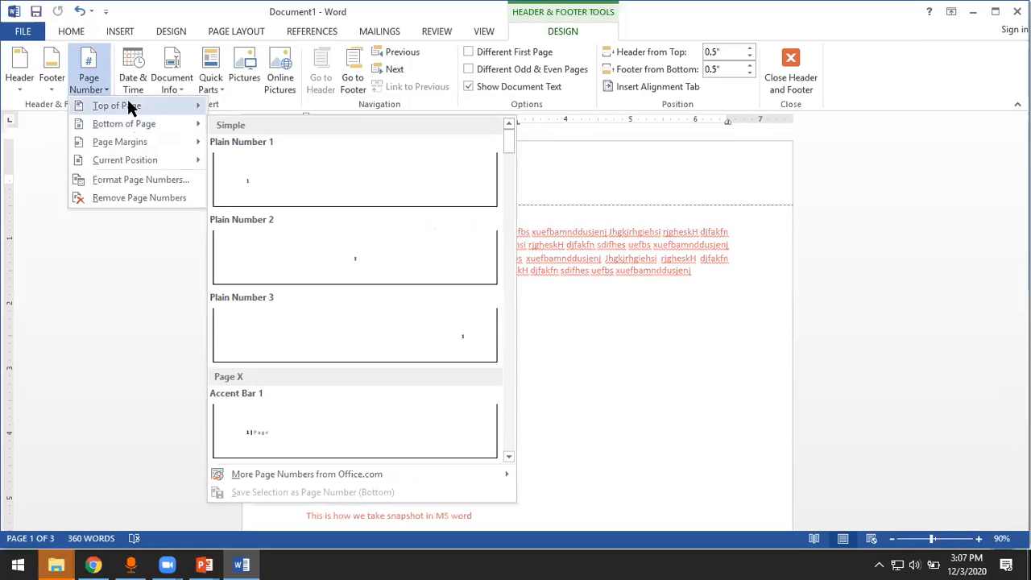
left_click(449, 320)
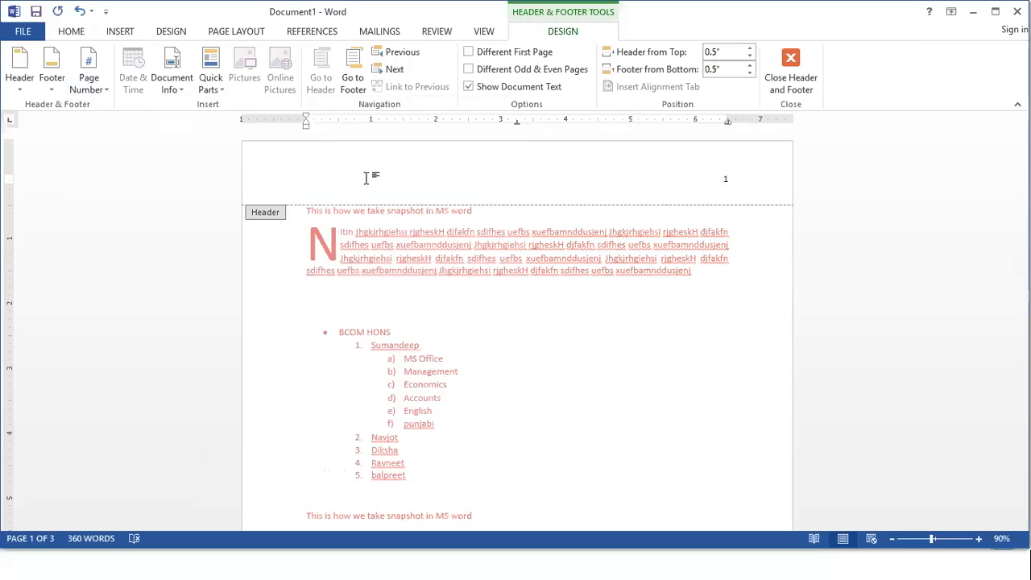
- Type the author's first name before the page number in the header
left_click(20, 91)
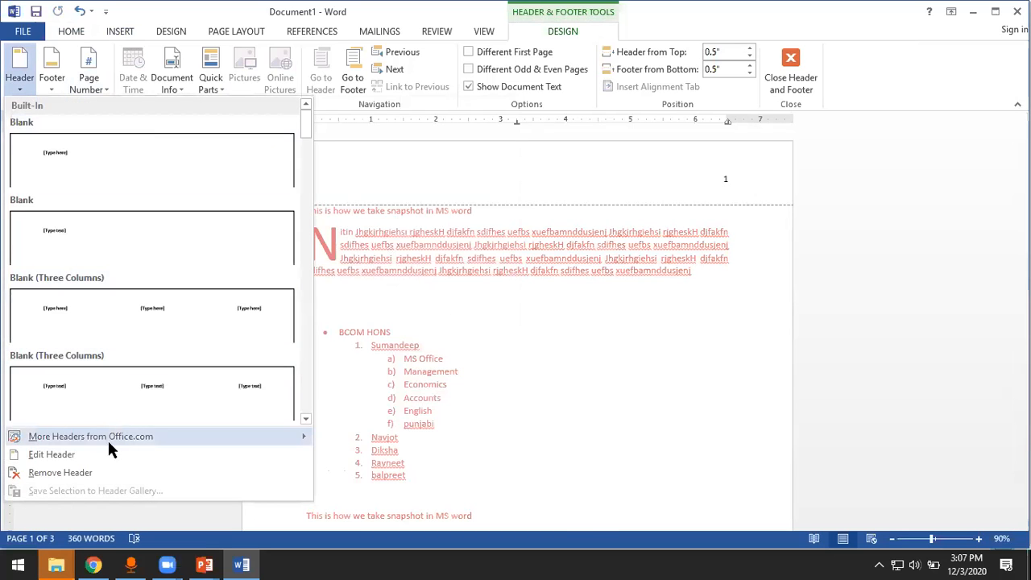
left_click(84, 454)
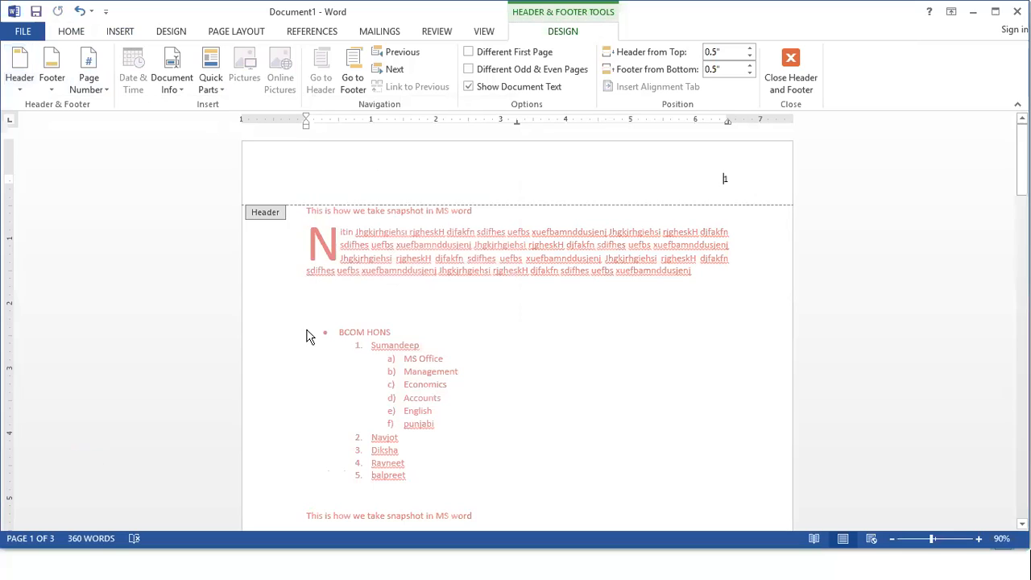
left_click(722, 178)
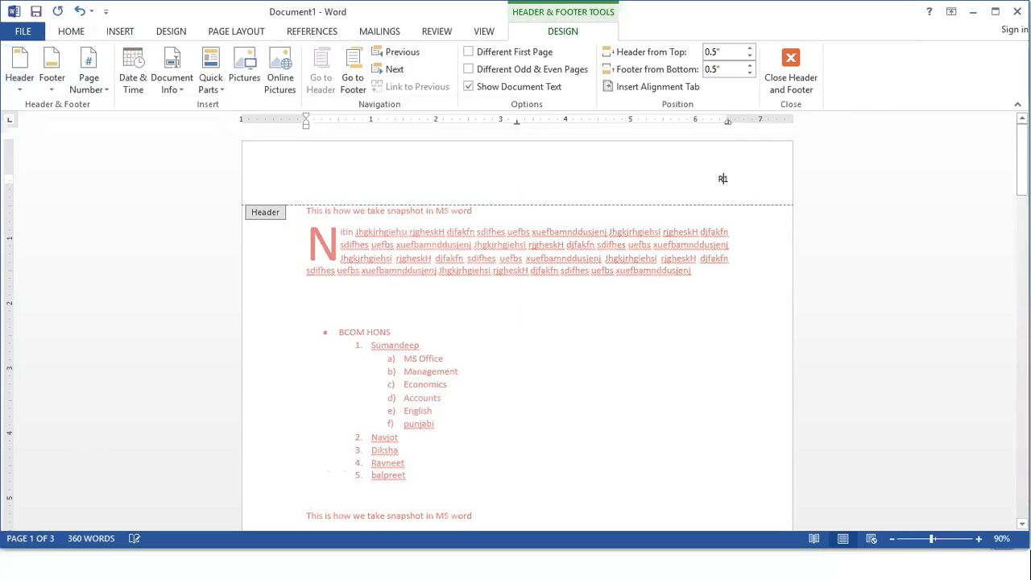
type("Ravneet")
key("ctrl+l")
- Right-align the header line, space the name from the number, and close the header
double_click(367, 179)
key("ctrl+r")
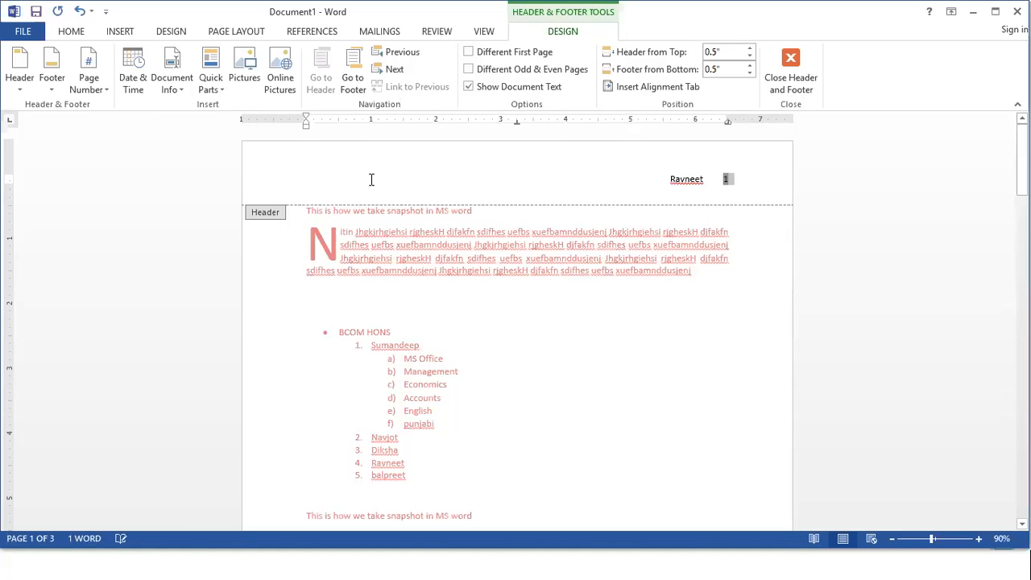
left_click(712, 179)
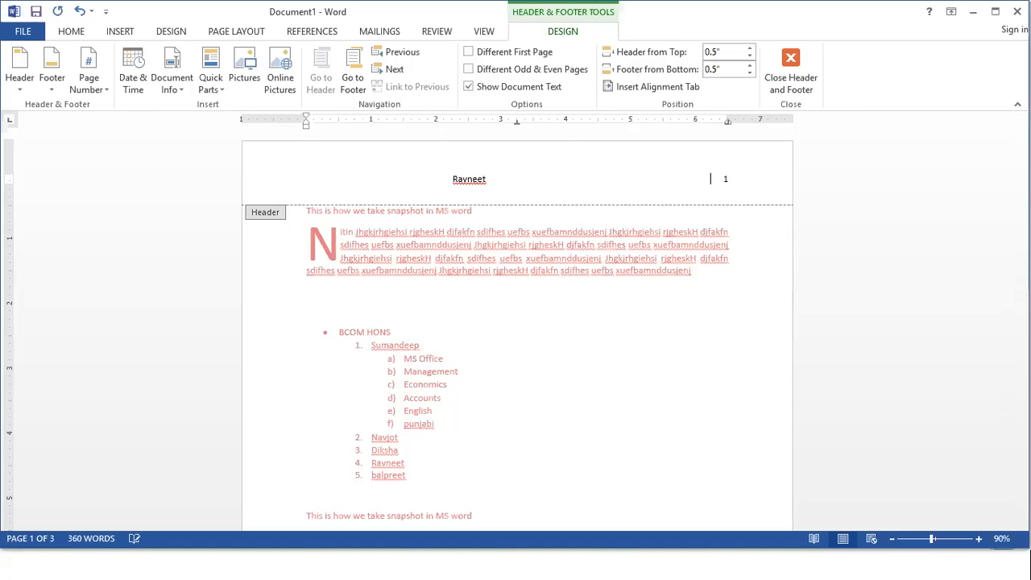
double_click(486, 347)
- Scroll through all three pages to check each header's page number
scroll(486, 349, "down", 8)
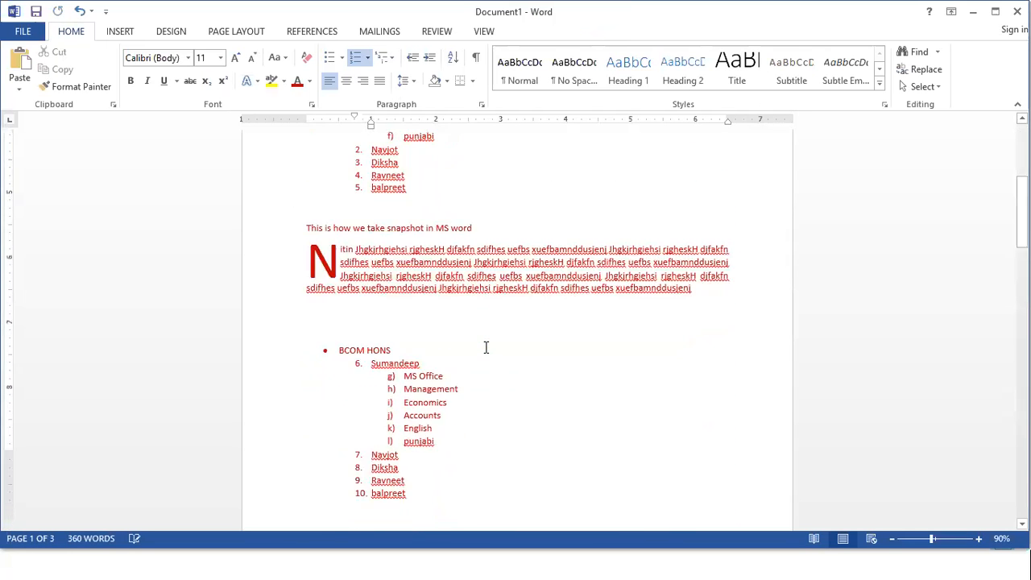
scroll(485, 351, "down", 5)
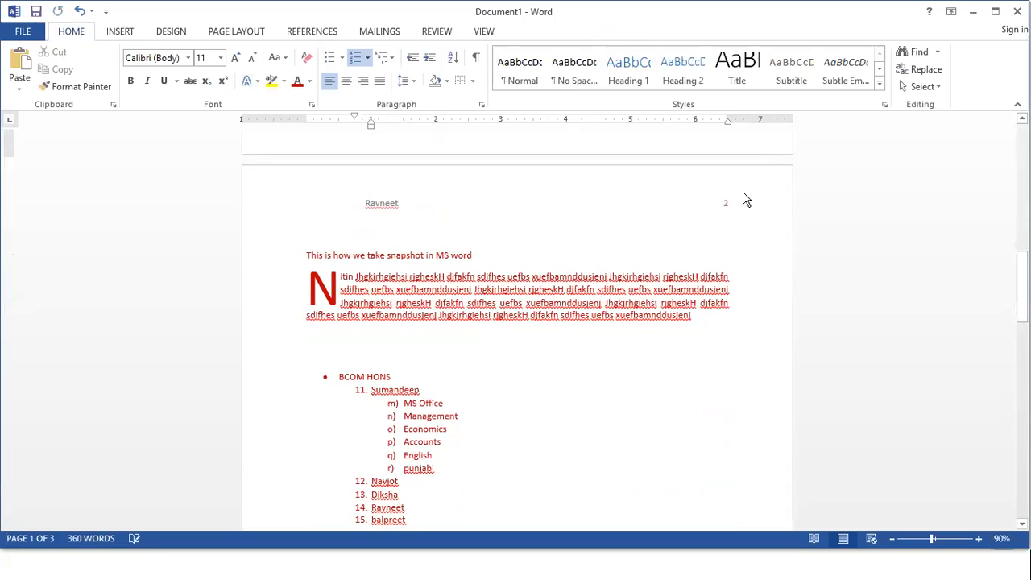
scroll(668, 265, "down", 20)
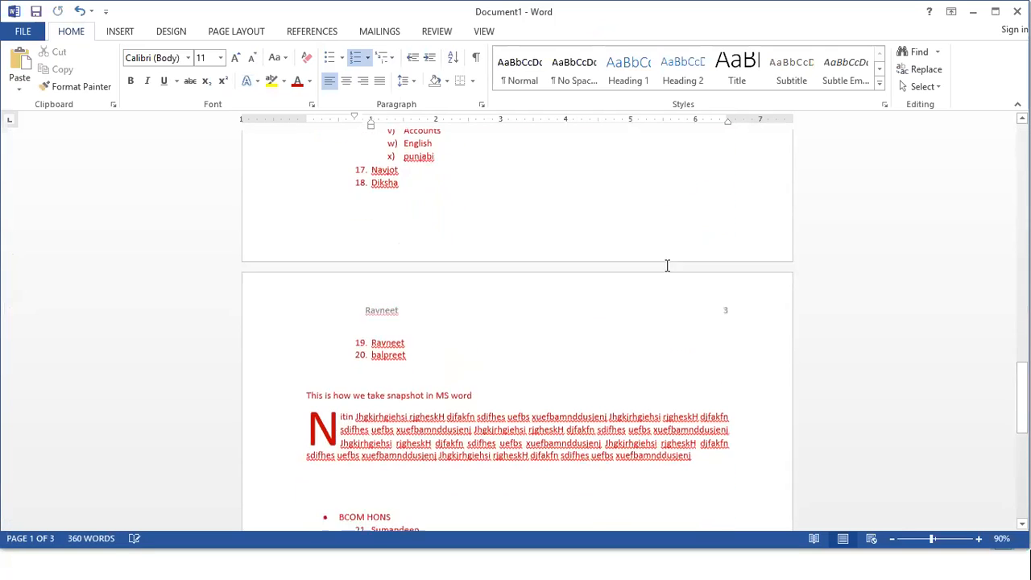
scroll(667, 266, "down", 8)
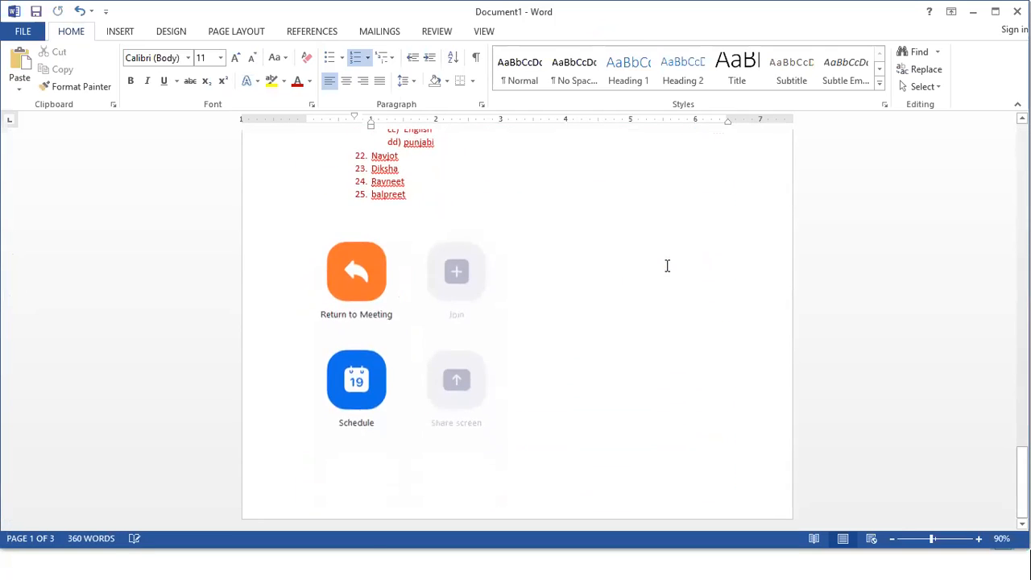
scroll(667, 266, "up", 8)
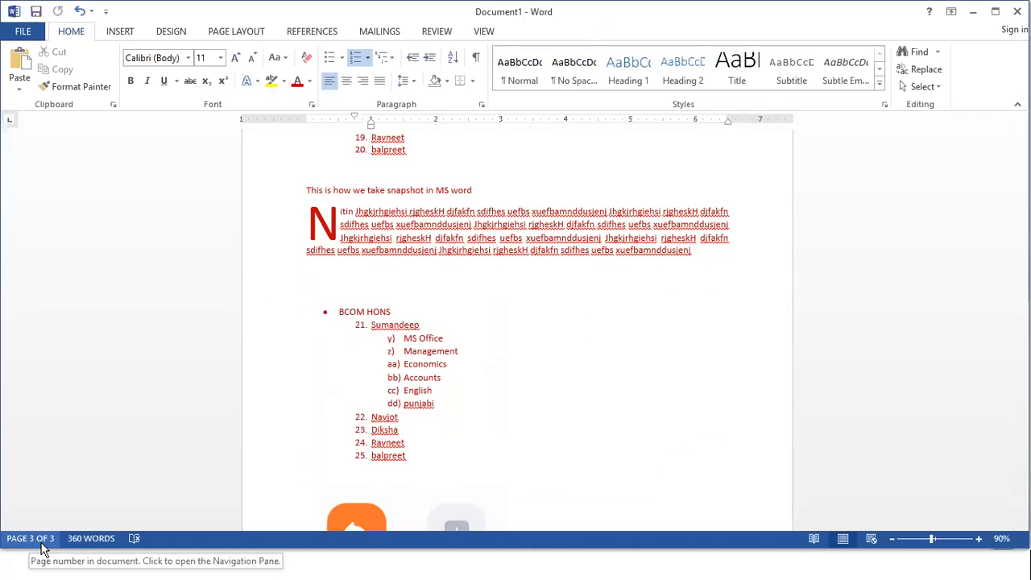
- Check the word count statistics (3 pages, 360 words, 75 paragraphs, 106 lines), then close them
left_click(107, 546)
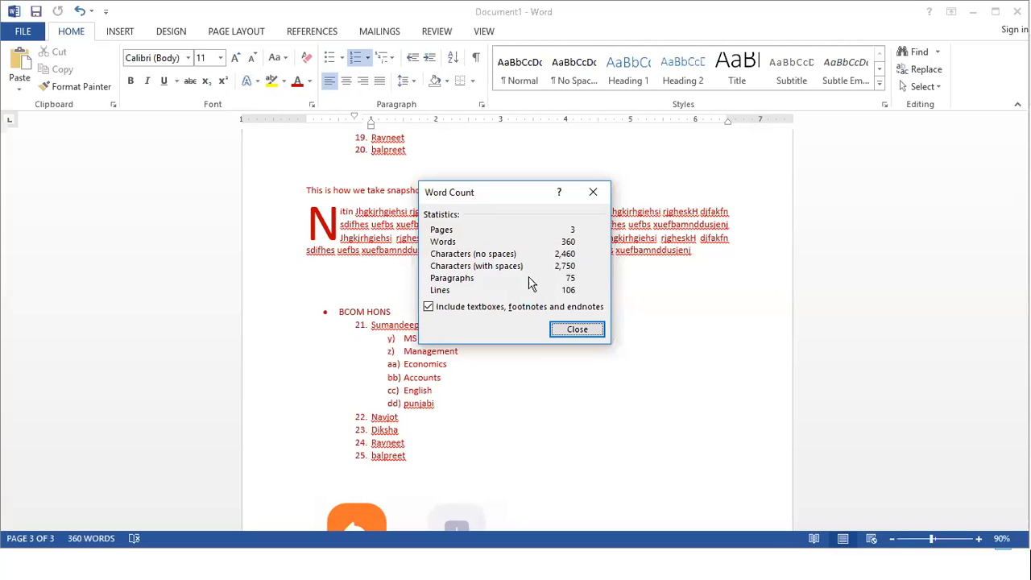
left_click(593, 193)
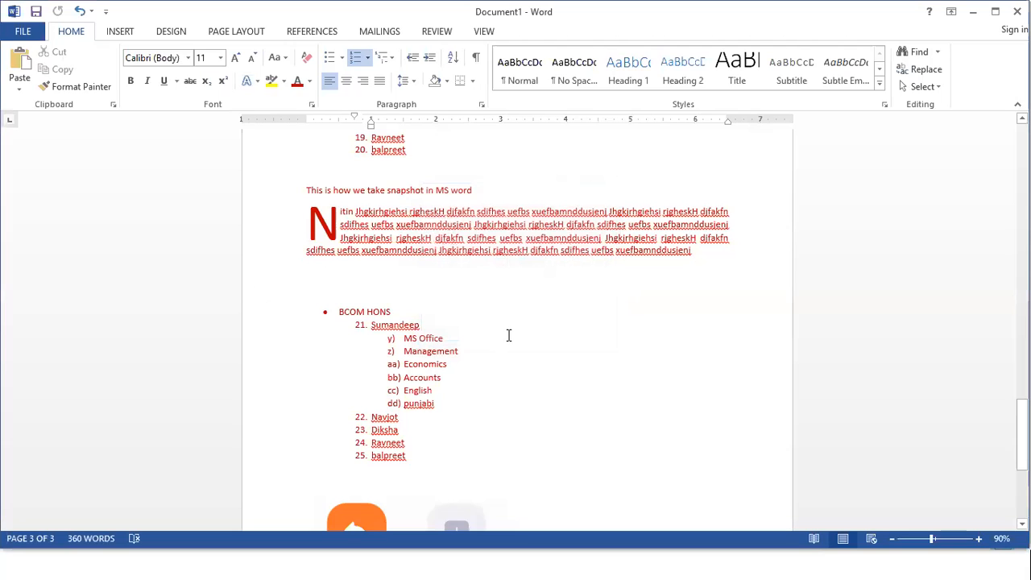
- Look over the Page Layout margin presets without applying any, then select the drop-cap paragraph's text
left_click(121, 32)
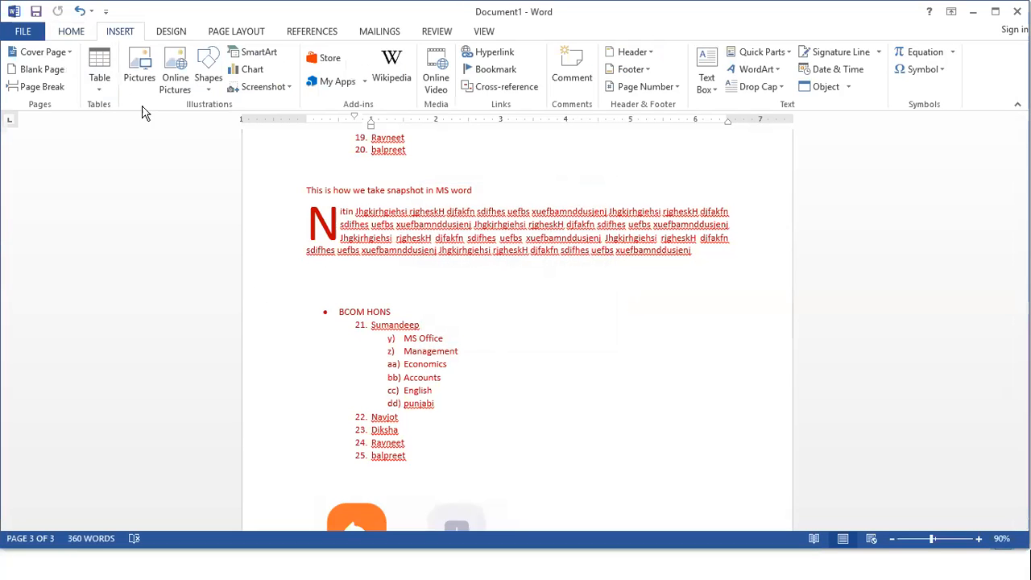
left_click(255, 34)
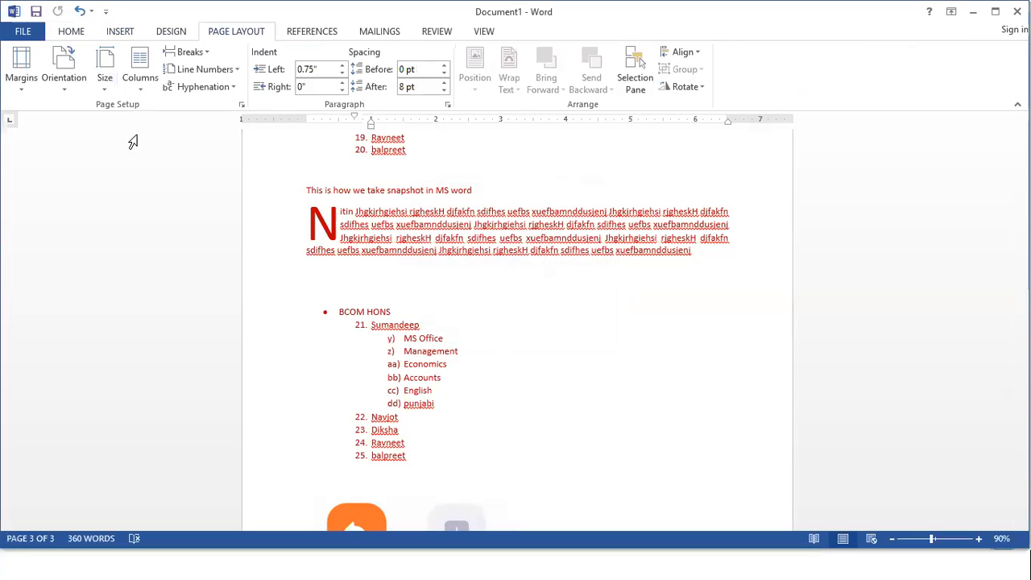
left_click(23, 90)
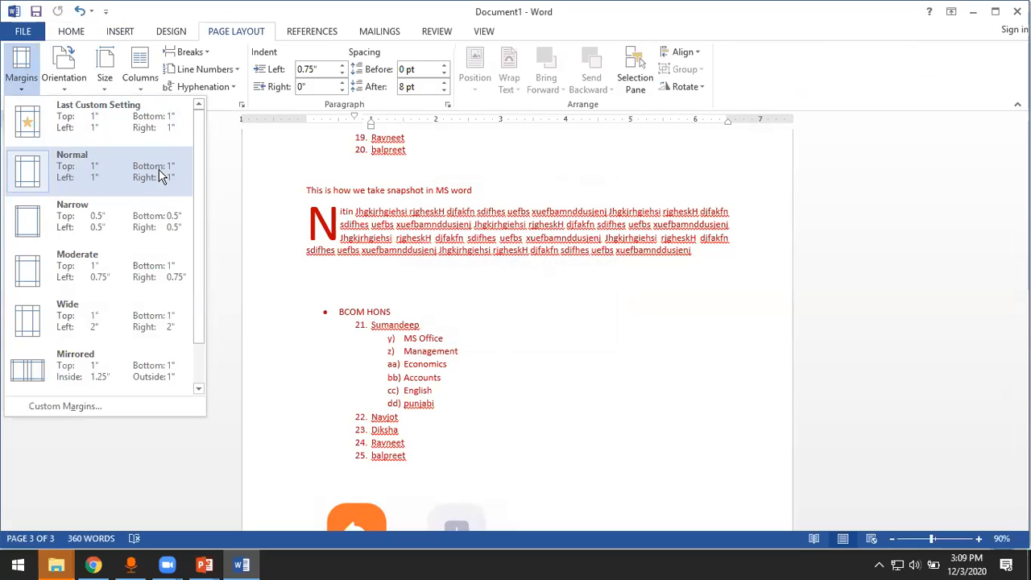
left_click(441, 222)
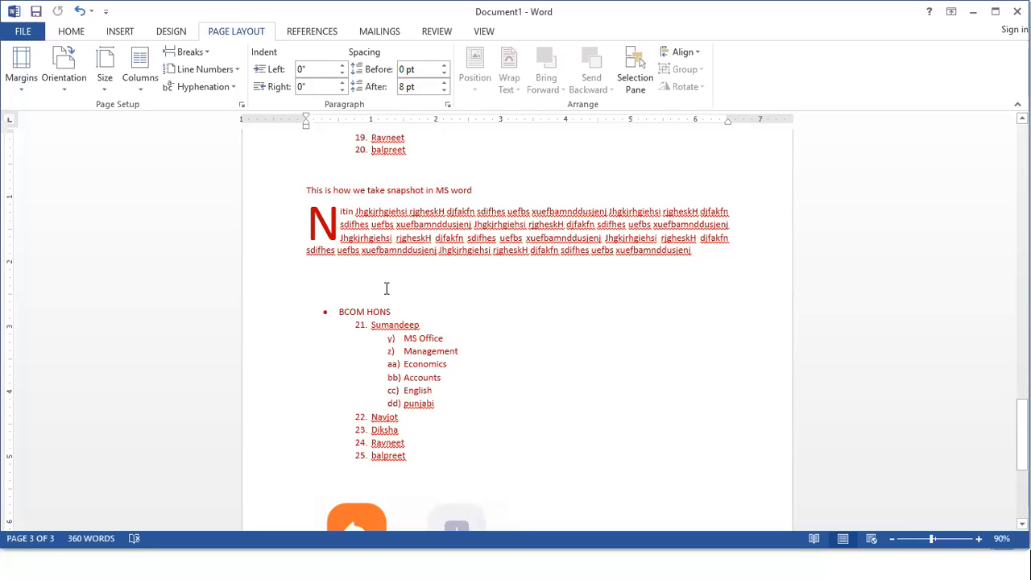
left_click_drag(358, 211, 439, 253)
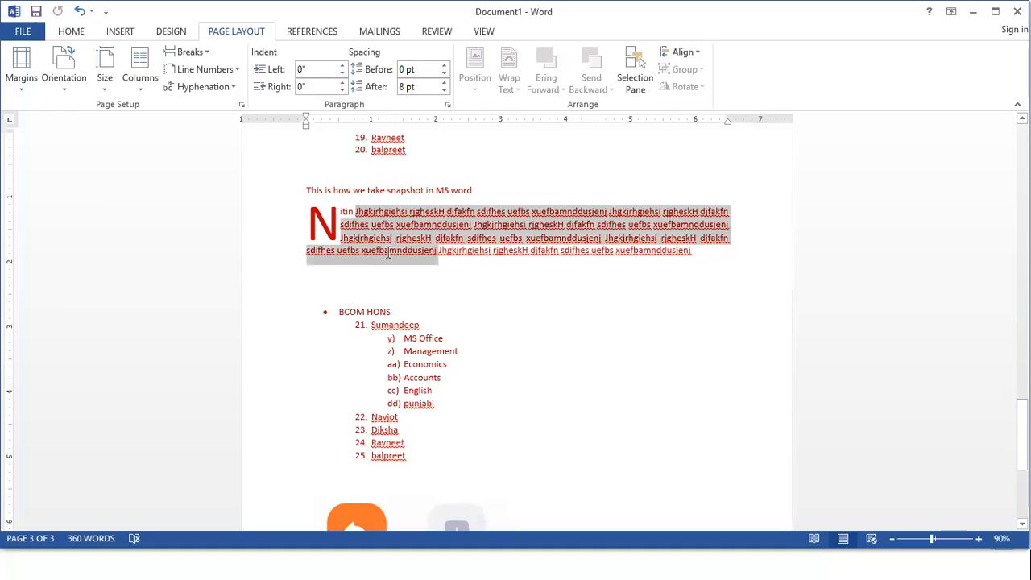
- Set the drop-cap paragraph's line spacing to 1.15, undoing and redoing the change
left_click(71, 29)
left_click(415, 86)
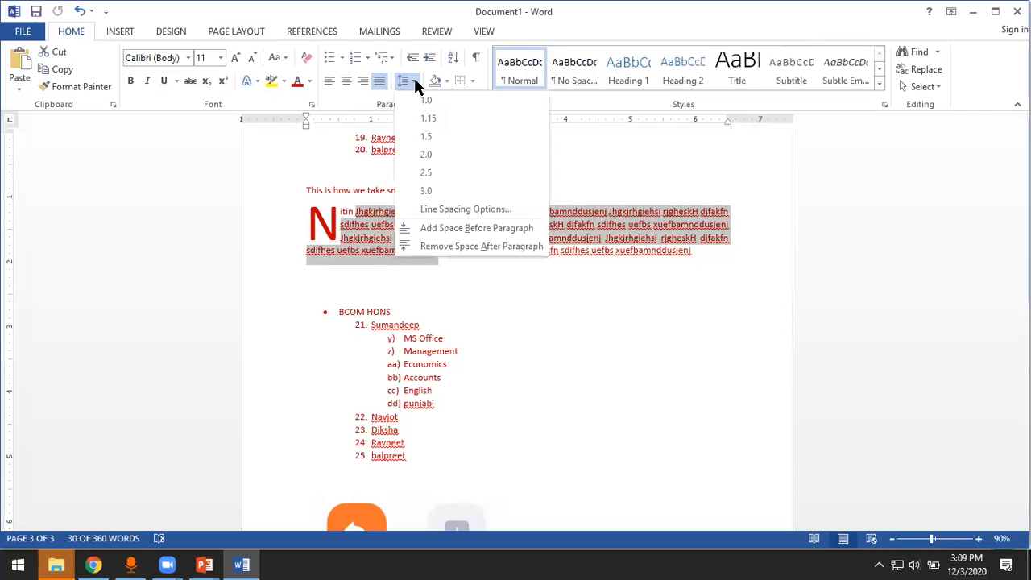
left_click(433, 119)
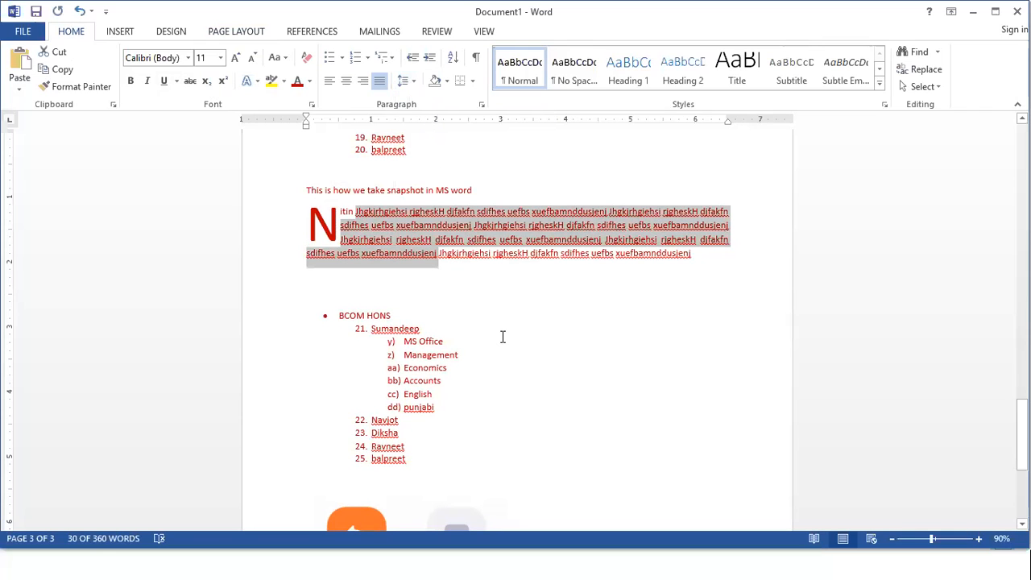
key("ctrl+z")
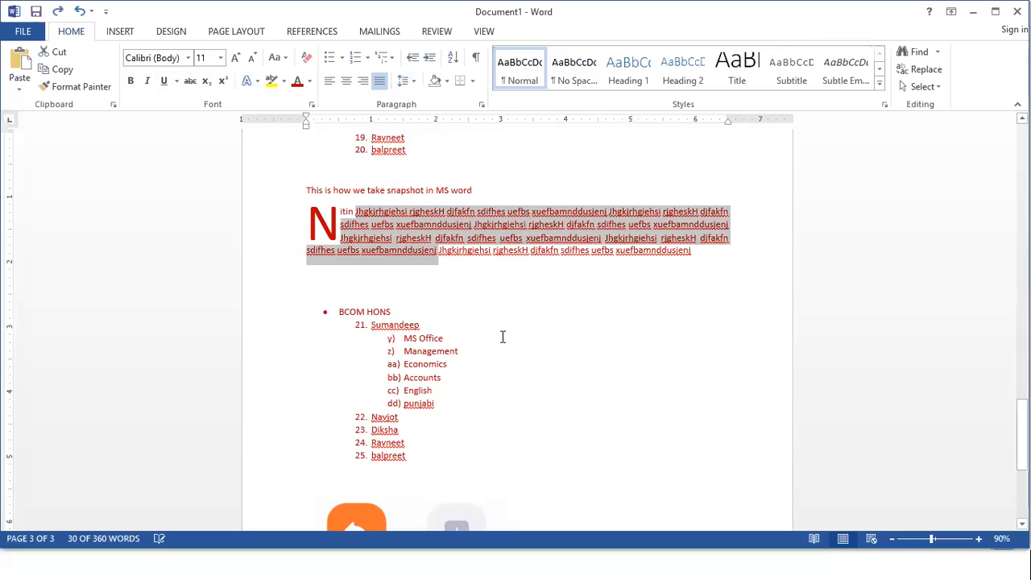
key("ctrl+y")
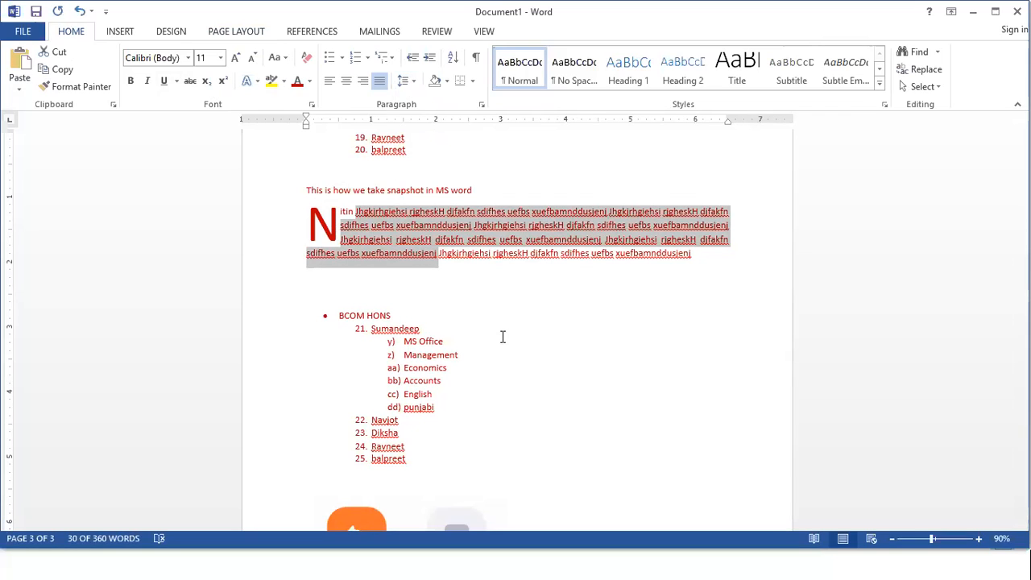
- Open the Line Spacing Options settings and close them without changes
left_click(408, 82)
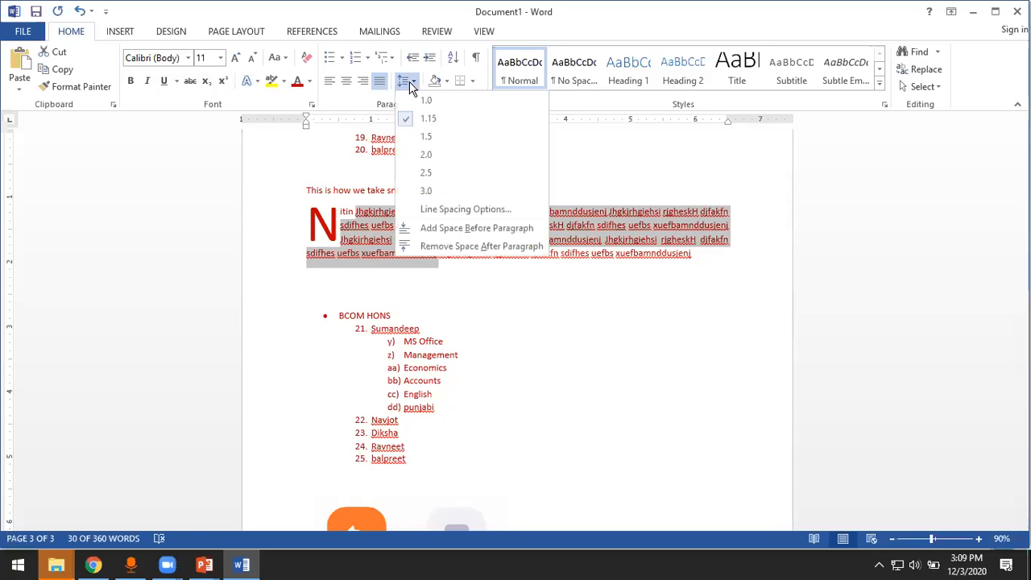
left_click(454, 210)
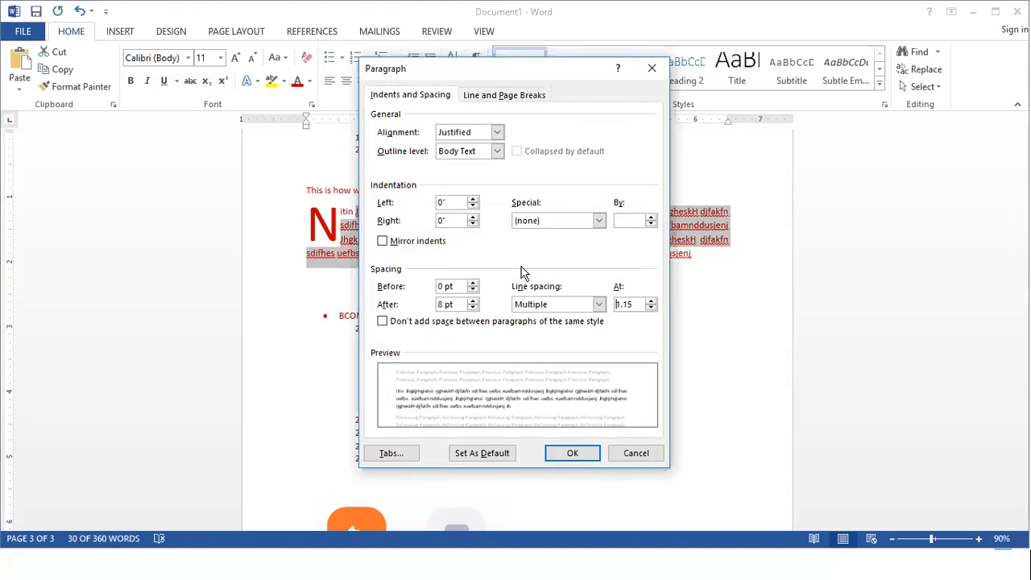
left_click(653, 69)
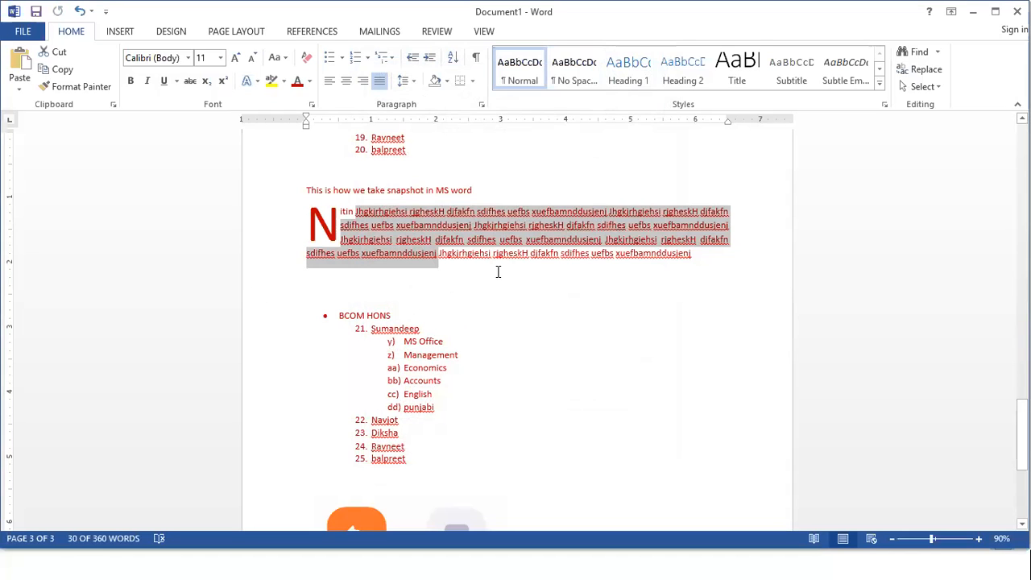
- Select 'balpreet' in list item 25 and change its font colour to black
scroll(498, 271, "down", 5)
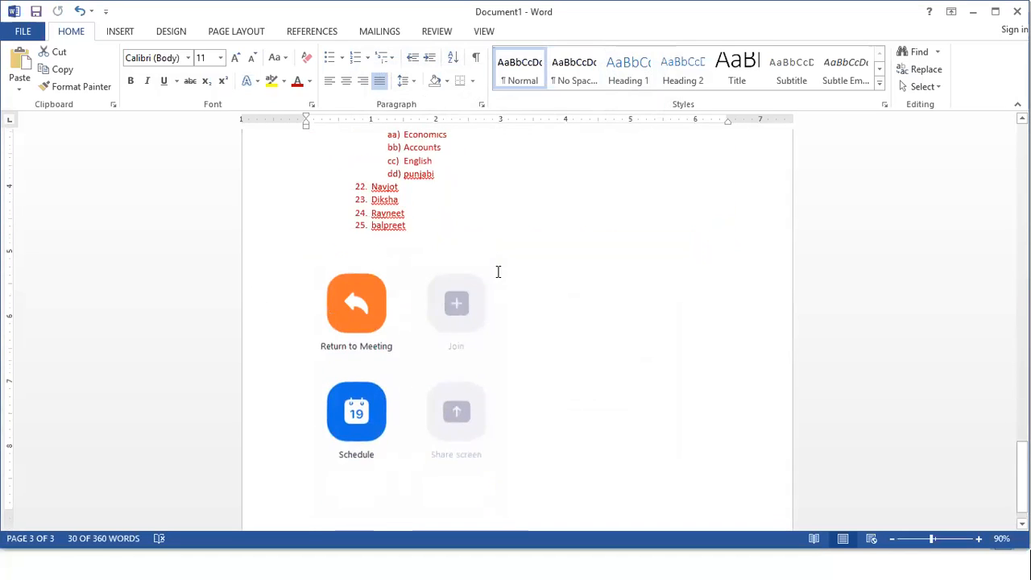
left_click(396, 259)
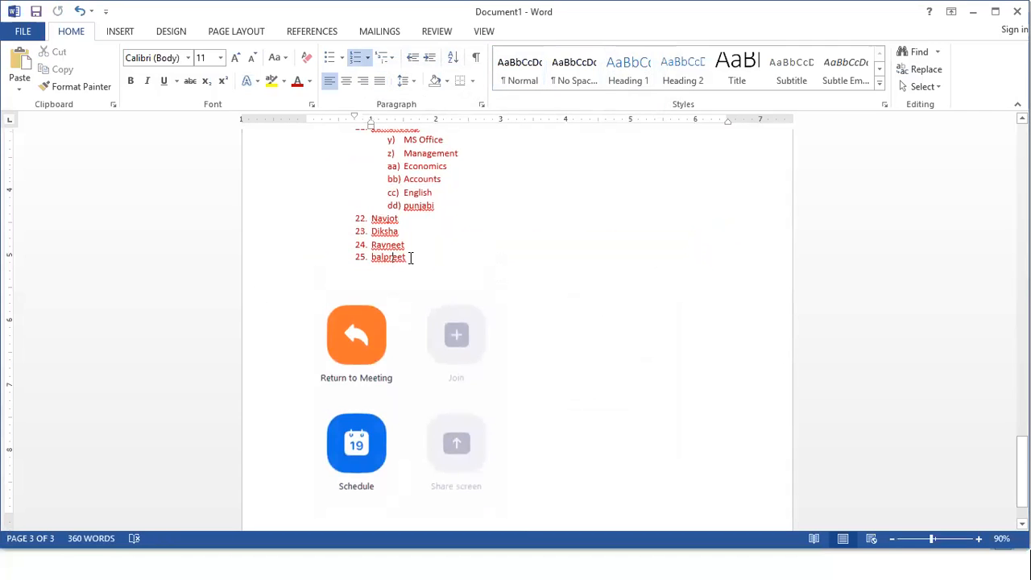
left_click_drag(410, 258, 369, 259)
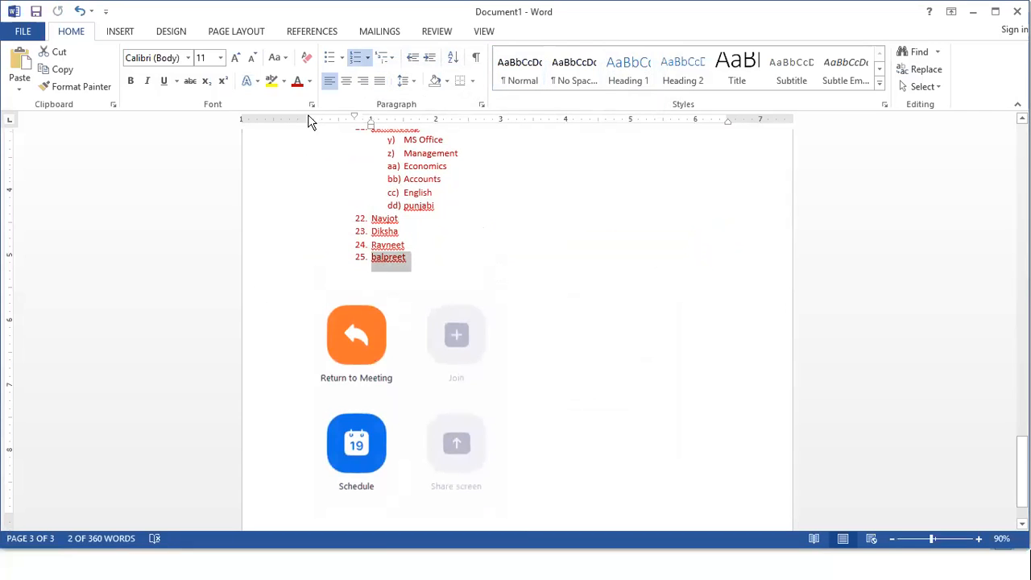
left_click(310, 83)
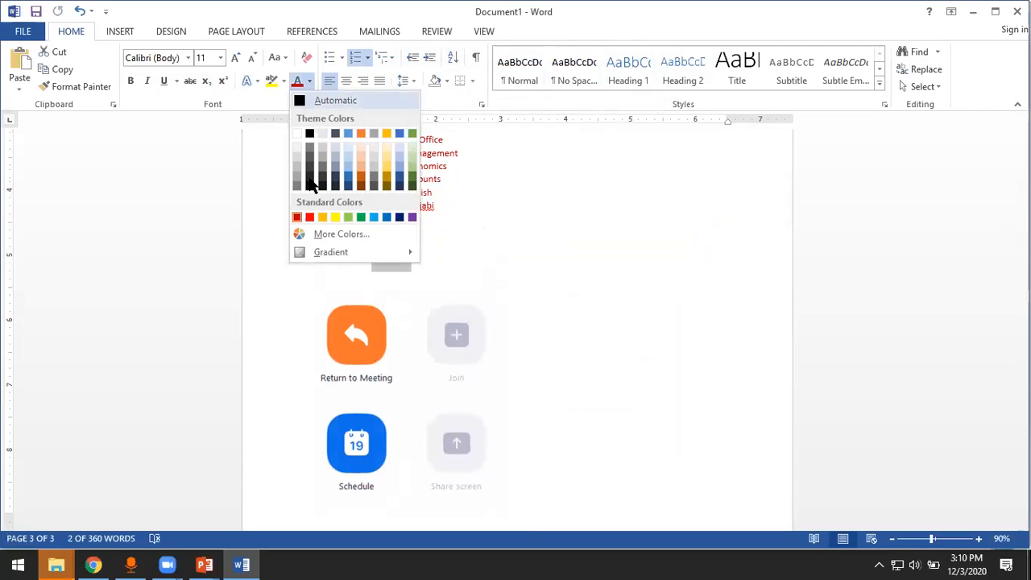
left_click(308, 133)
left_click(409, 272)
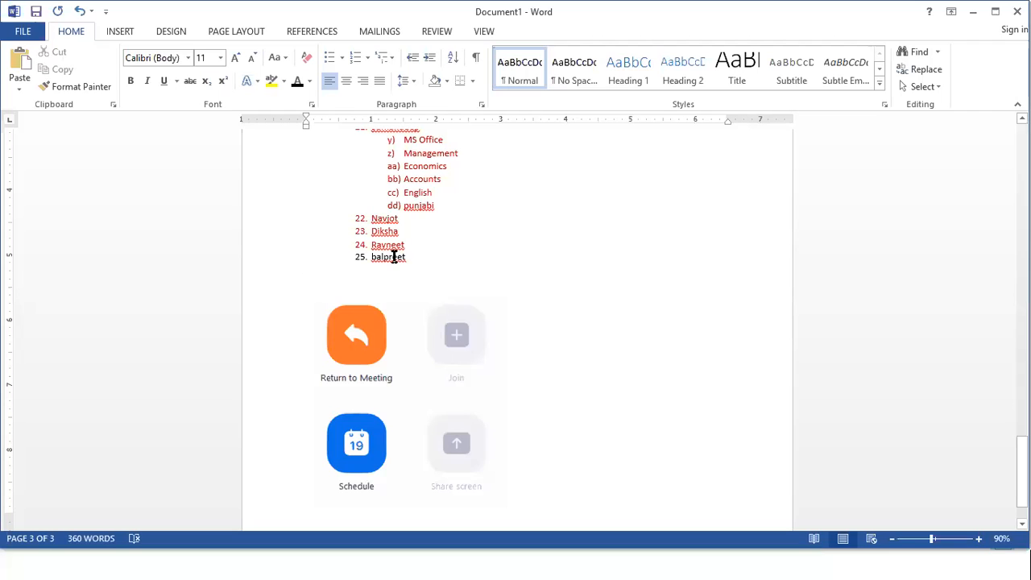
right_click(393, 256)
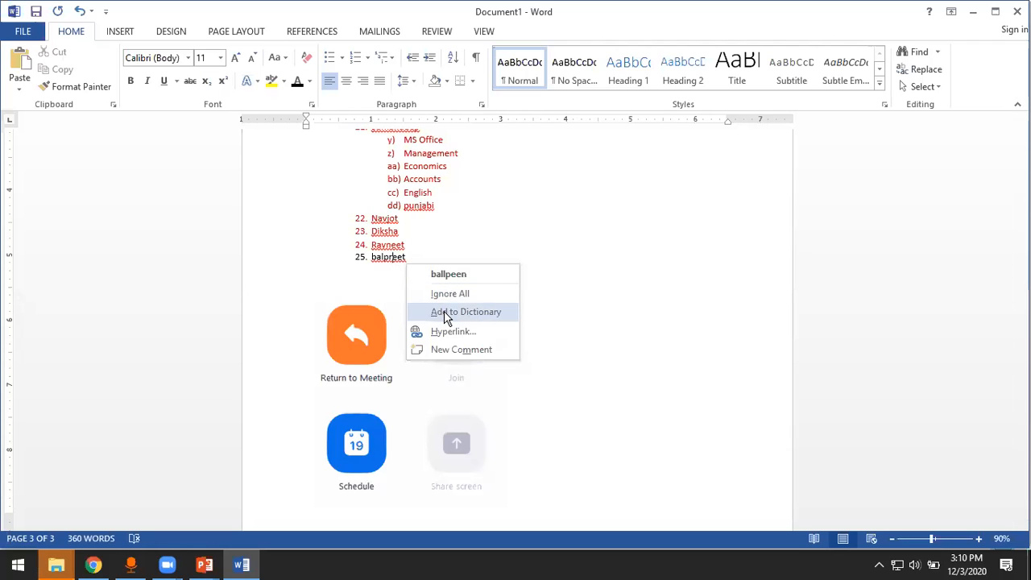
left_click(391, 288)
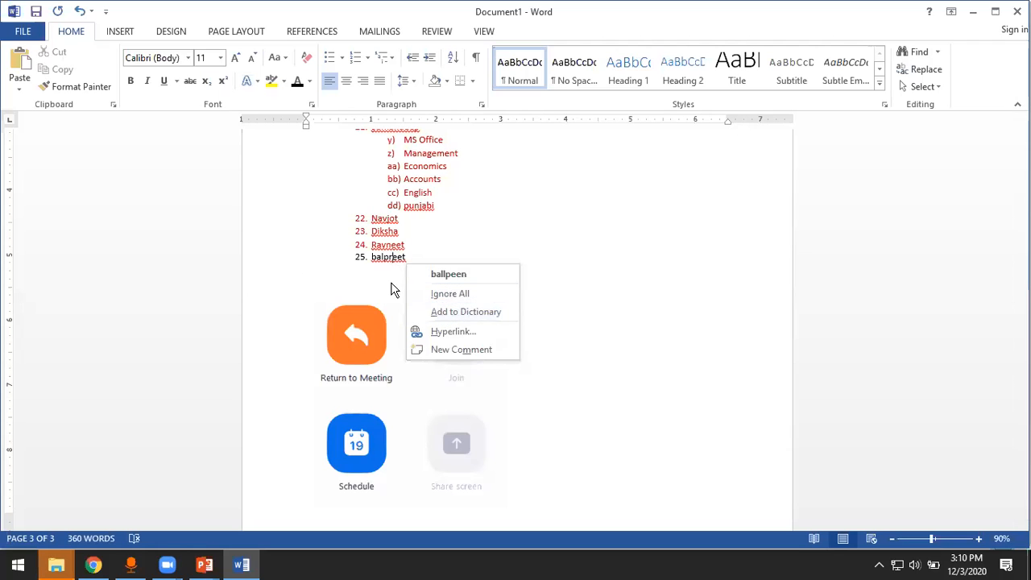
left_click(435, 31)
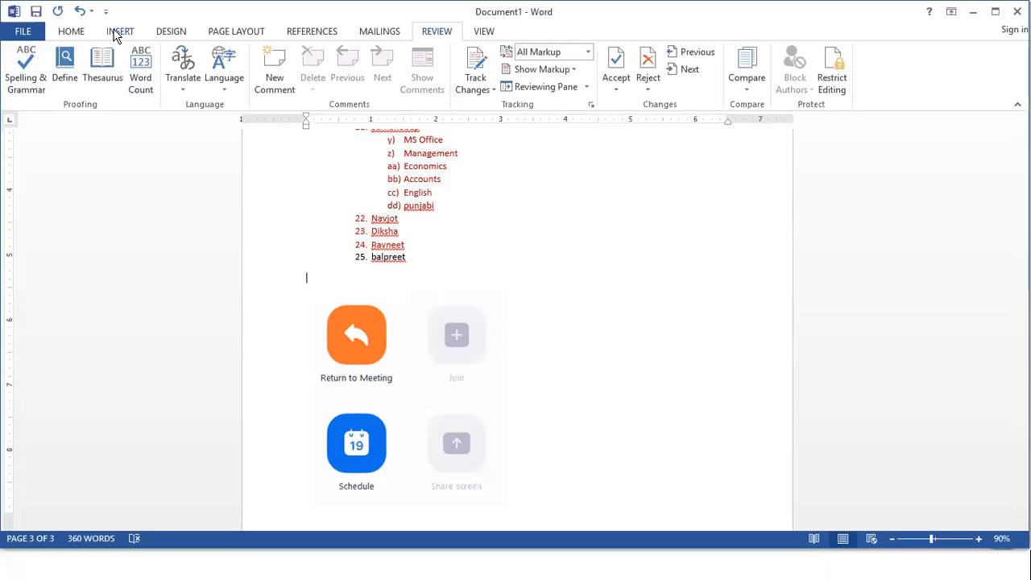
left_click(75, 36)
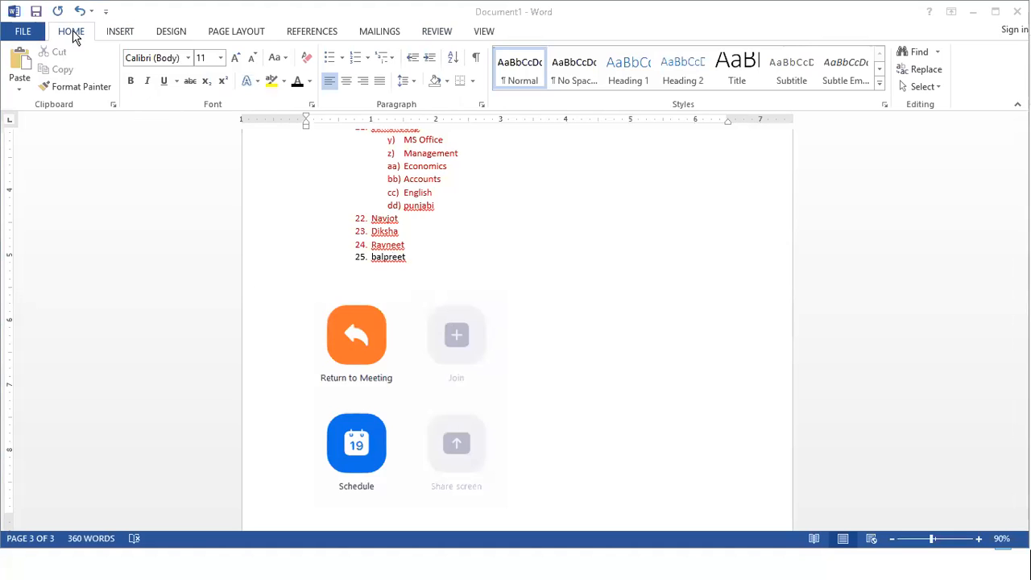
- Move the empty line's left indent past the margin, then select the snapshot heading and drop-cap paragraph
scroll(351, 256, "up", 3)
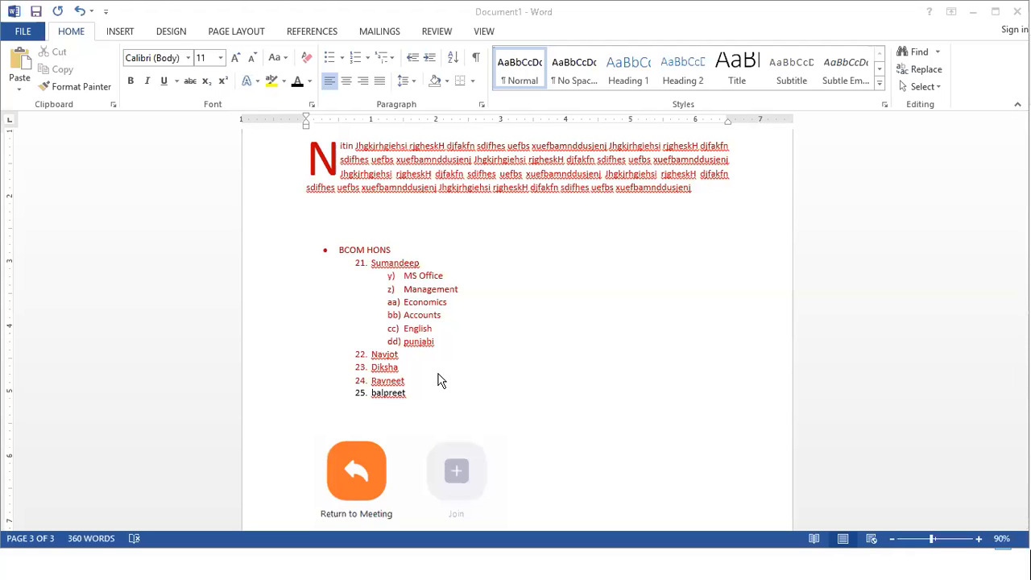
scroll(440, 380, "down", 1)
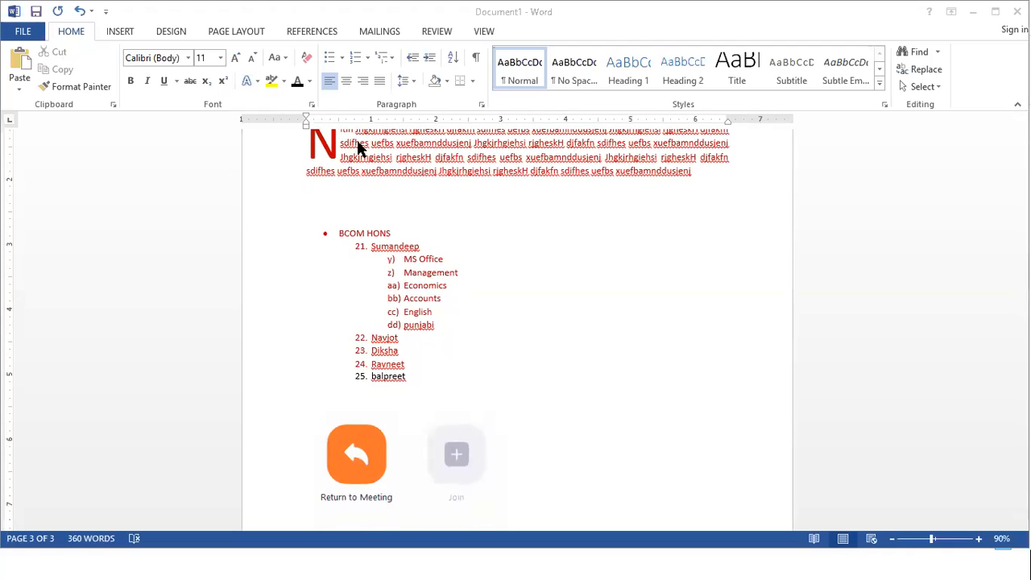
left_click(306, 125)
left_click_drag(306, 125, 265, 131)
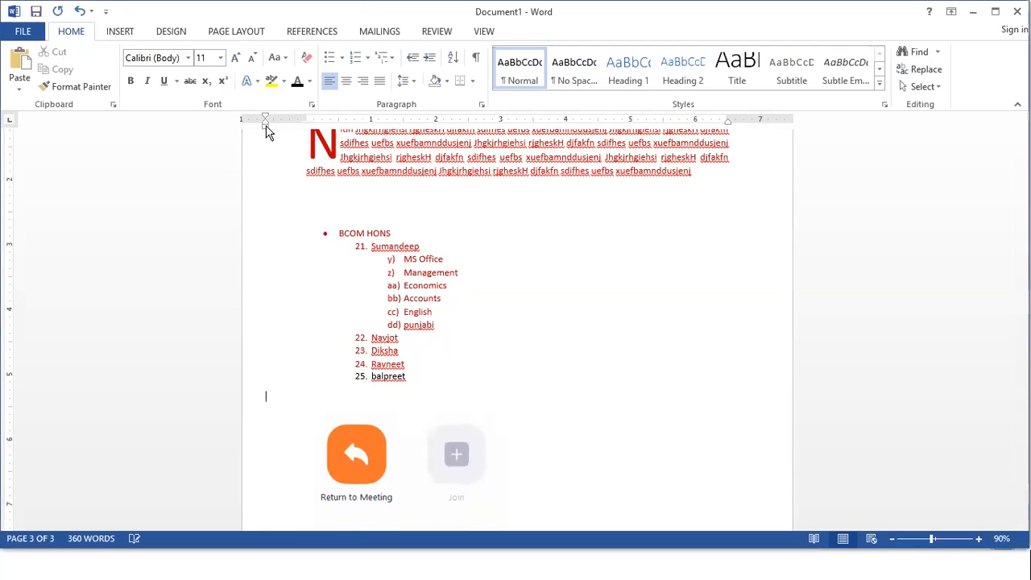
scroll(338, 234, "up", 2)
mouse_move(306, 193)
left_mouse_down()
mouse_move(483, 280)
mouse_move(707, 258)
left_mouse_up()
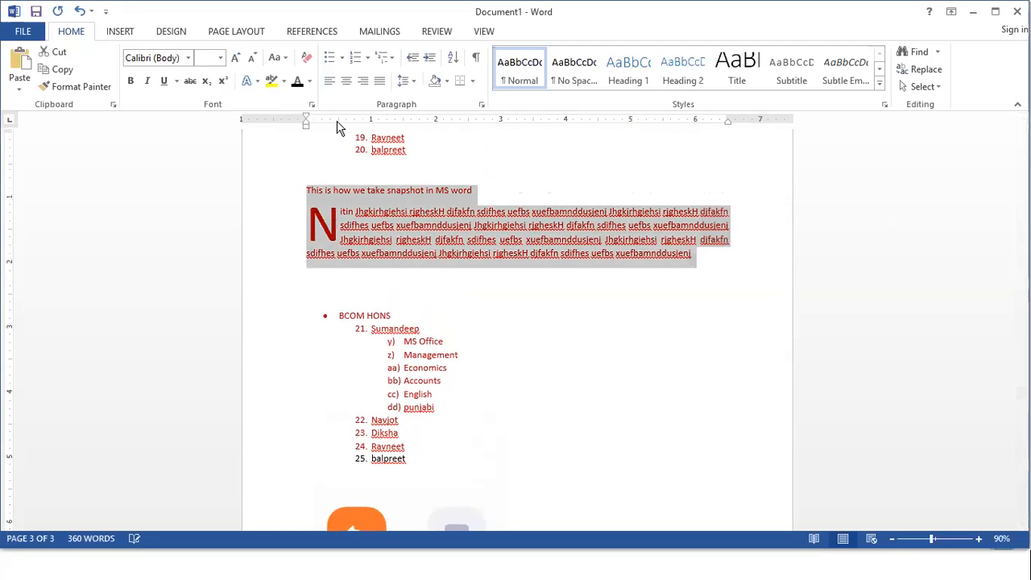
- Adjust the selected paragraphs' left indent on the ruler, undoing the first attempt
left_click_drag(306, 125, 259, 133)
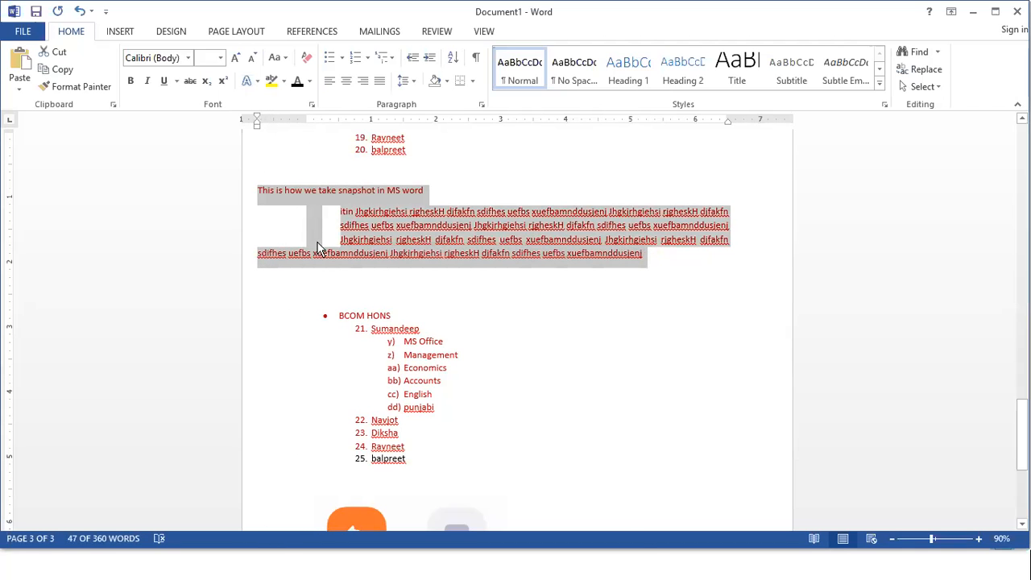
key("ctrl+z")
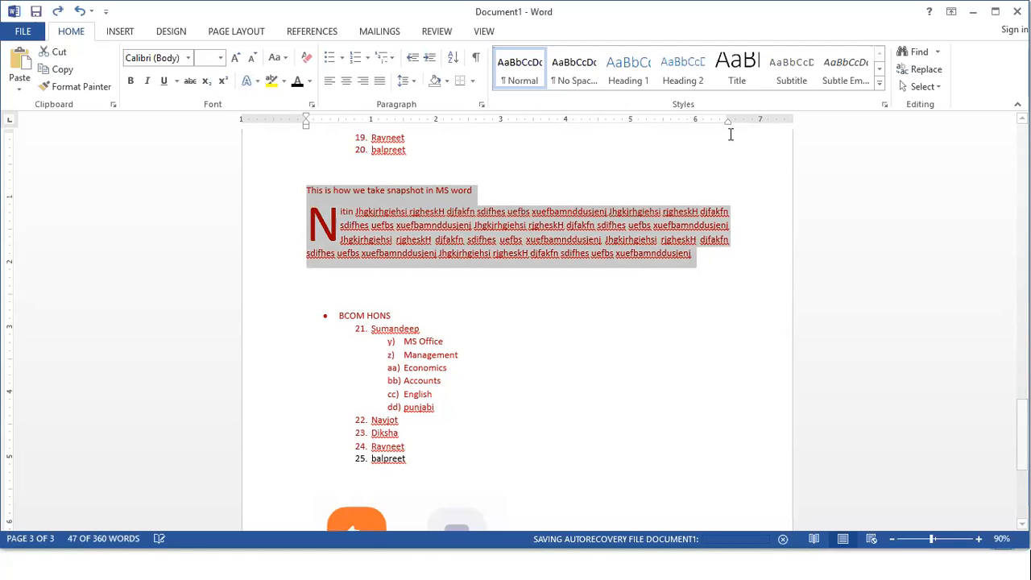
mouse_move(729, 129)
left_mouse_down()
mouse_move(765, 131)
mouse_move(728, 129)
left_mouse_up()
left_click_drag(306, 128, 271, 134)
- Resize the drop-cap frame on the ruler so the paragraph's first lines start further right
left_click(319, 224)
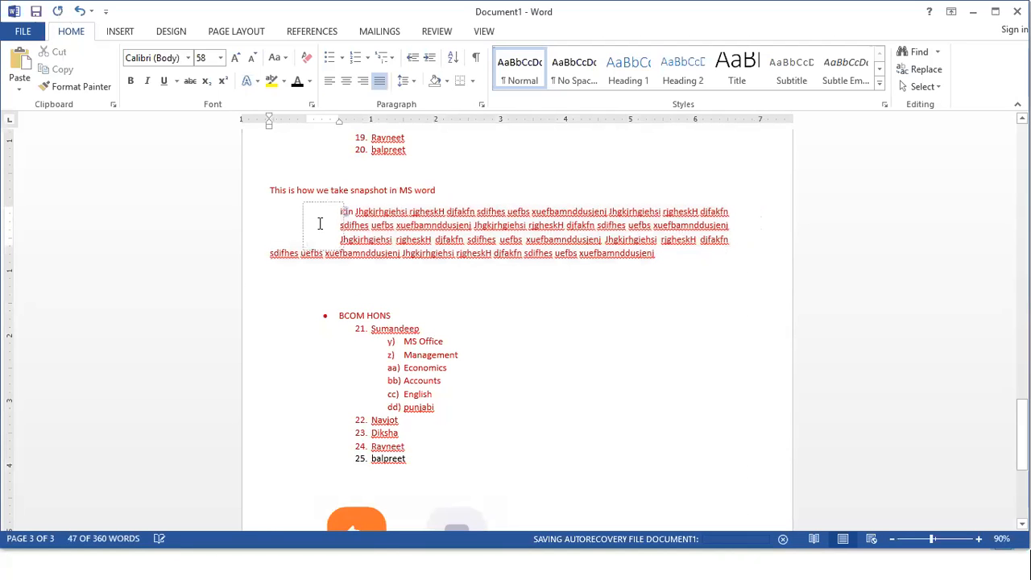
left_click(319, 224)
mouse_move(345, 216)
left_mouse_down()
mouse_move(310, 205)
mouse_move(342, 208)
left_mouse_up()
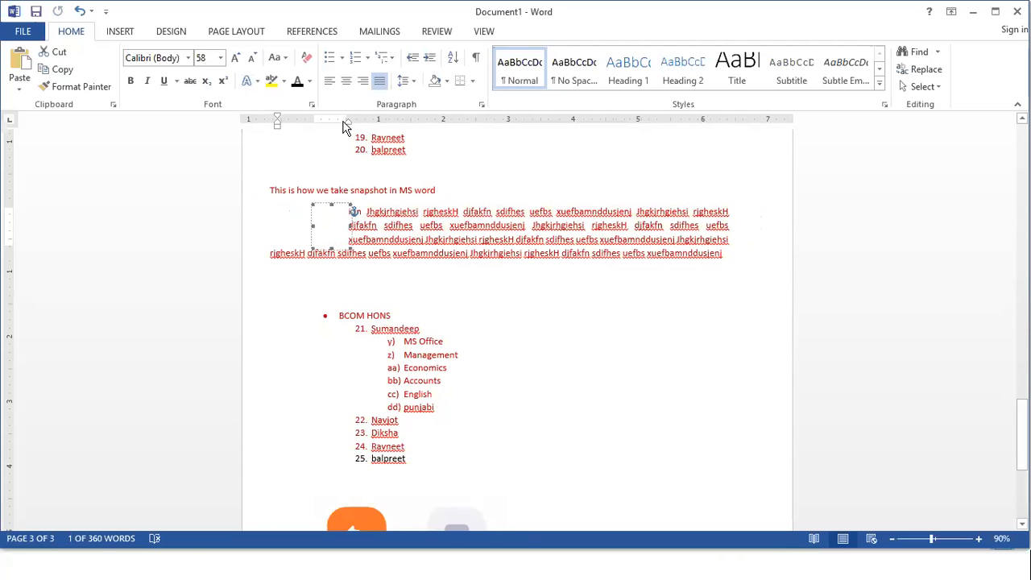
mouse_move(348, 122)
left_mouse_down()
mouse_move(302, 129)
mouse_move(358, 131)
mouse_move(318, 133)
left_mouse_up()
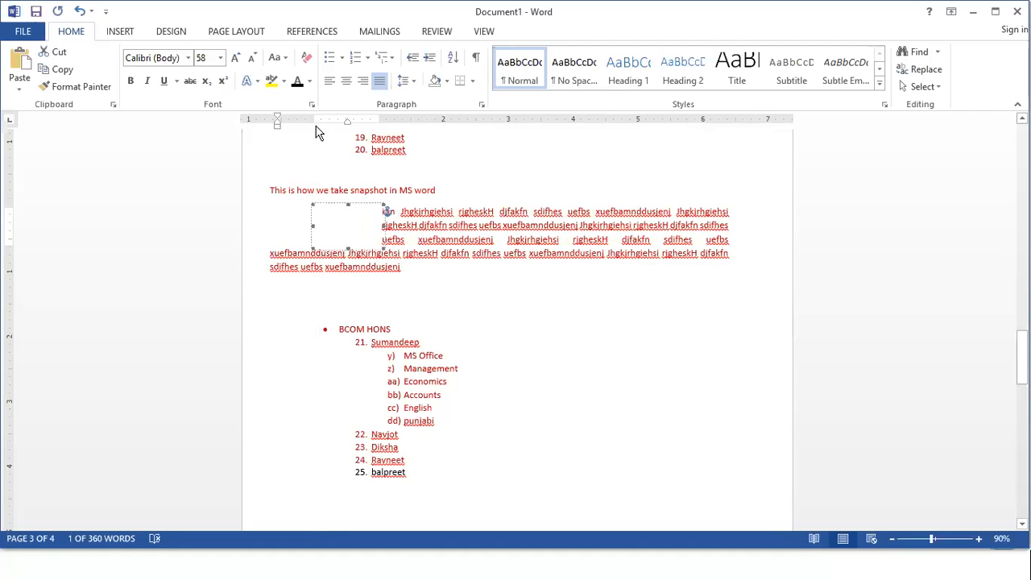
left_click(444, 244)
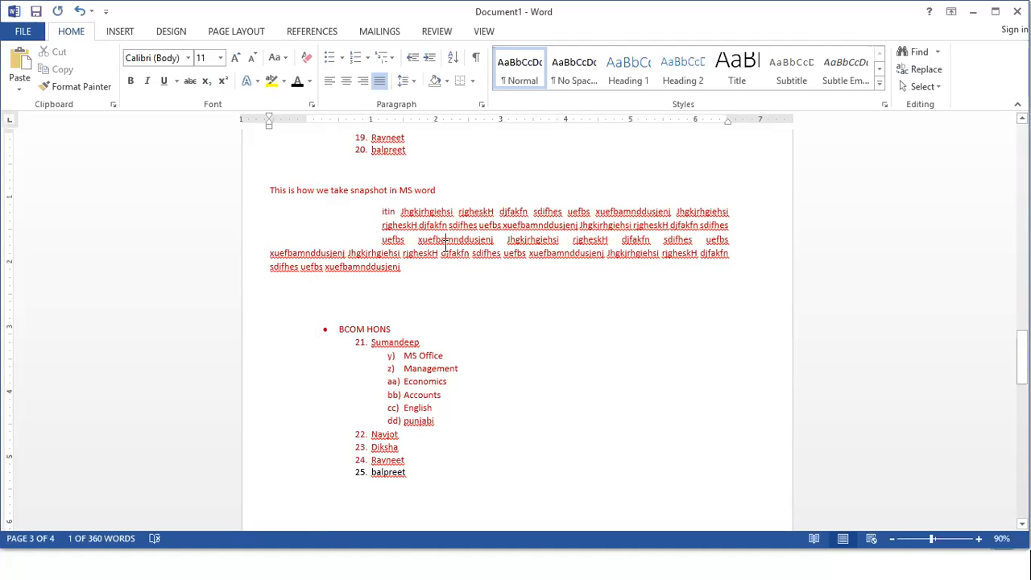
left_click(350, 224)
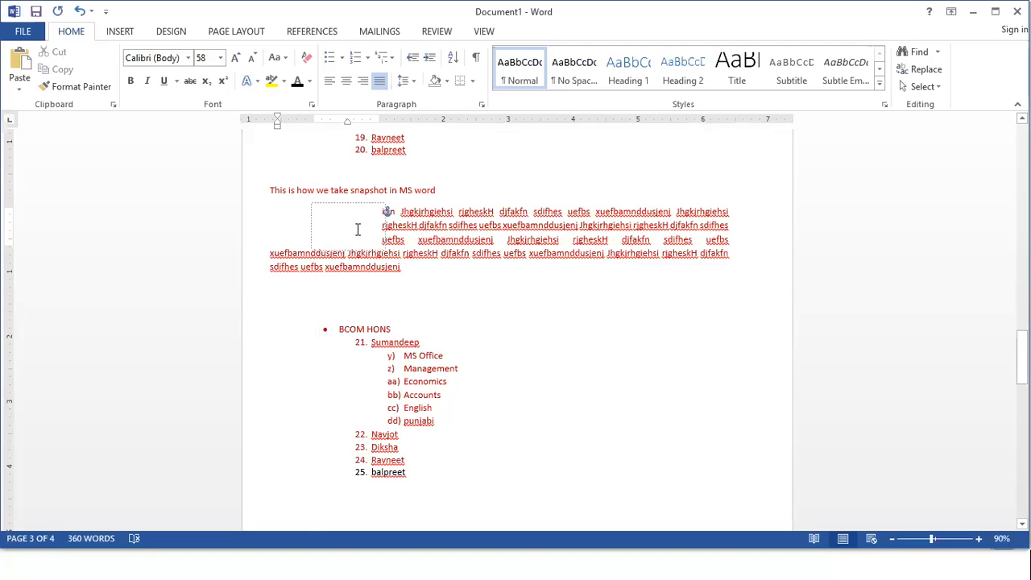
left_click(388, 214)
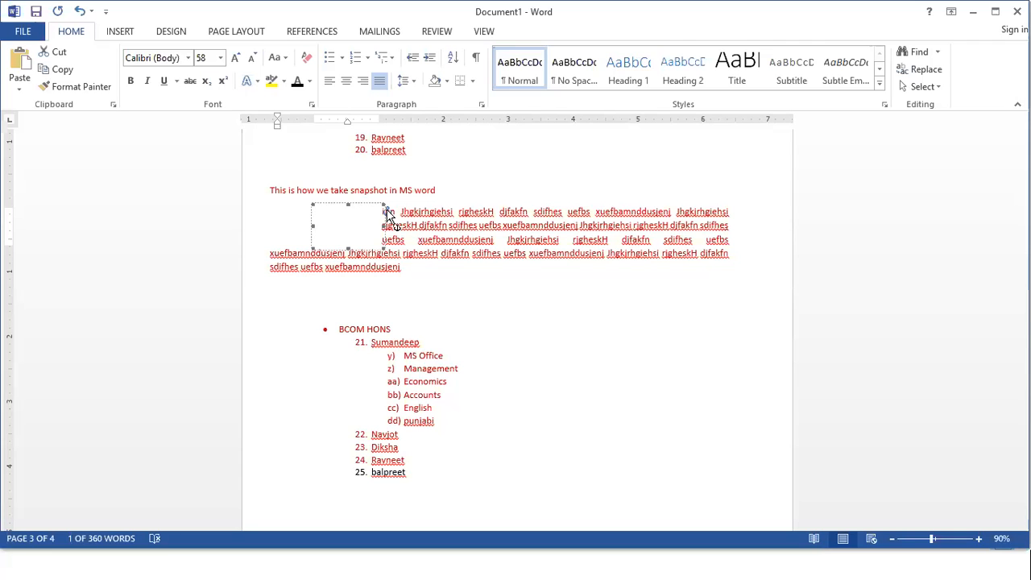
- Browse the font list without changing the font, then switch to the Insert features
left_click(168, 58)
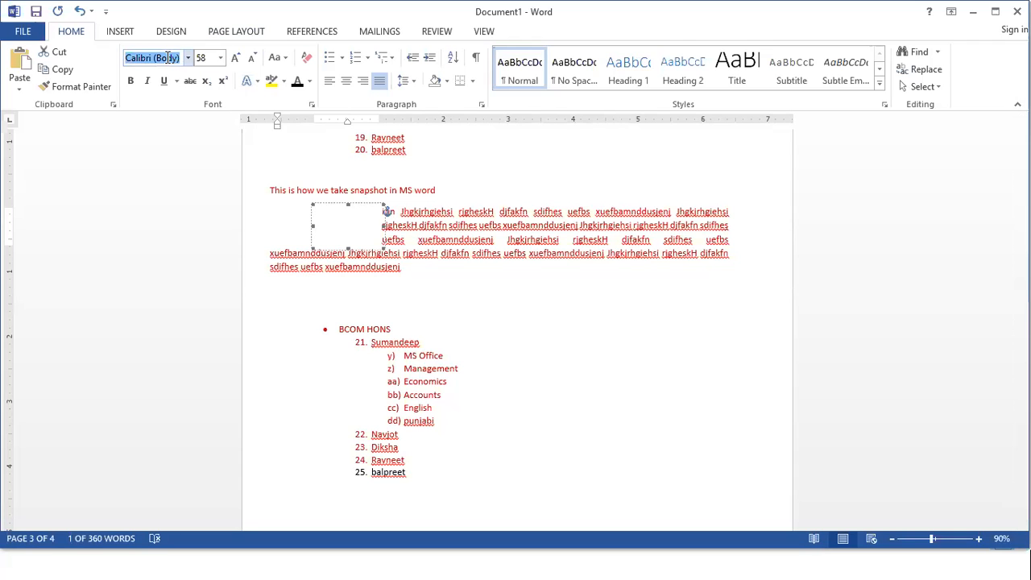
left_click(188, 60)
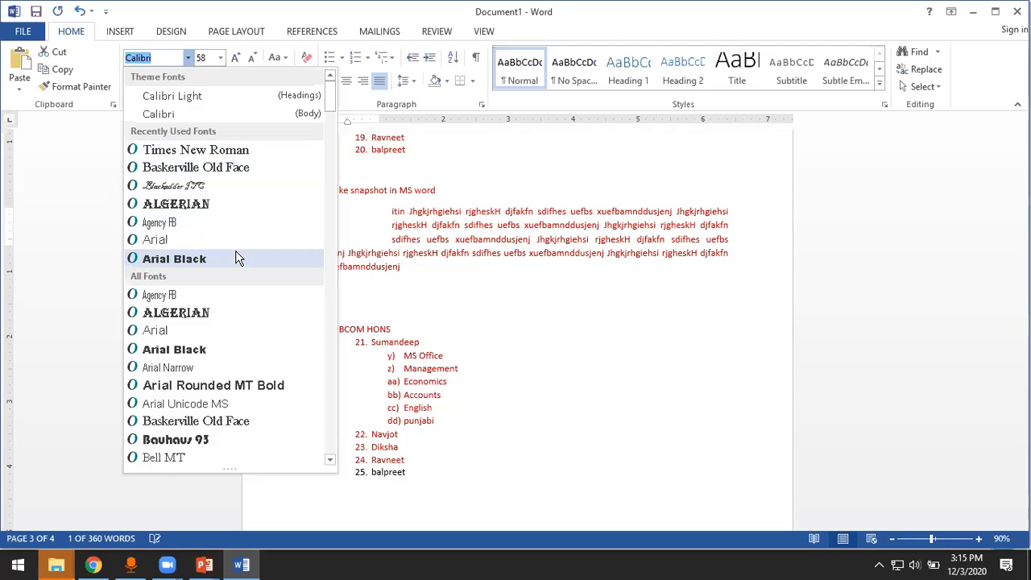
scroll(239, 258, "down", 2)
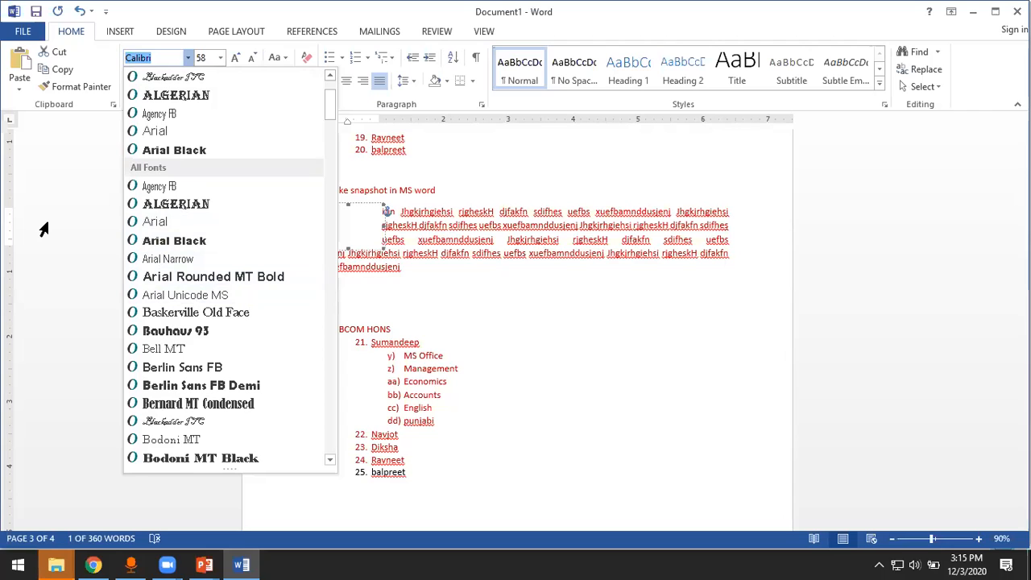
left_click(352, 208)
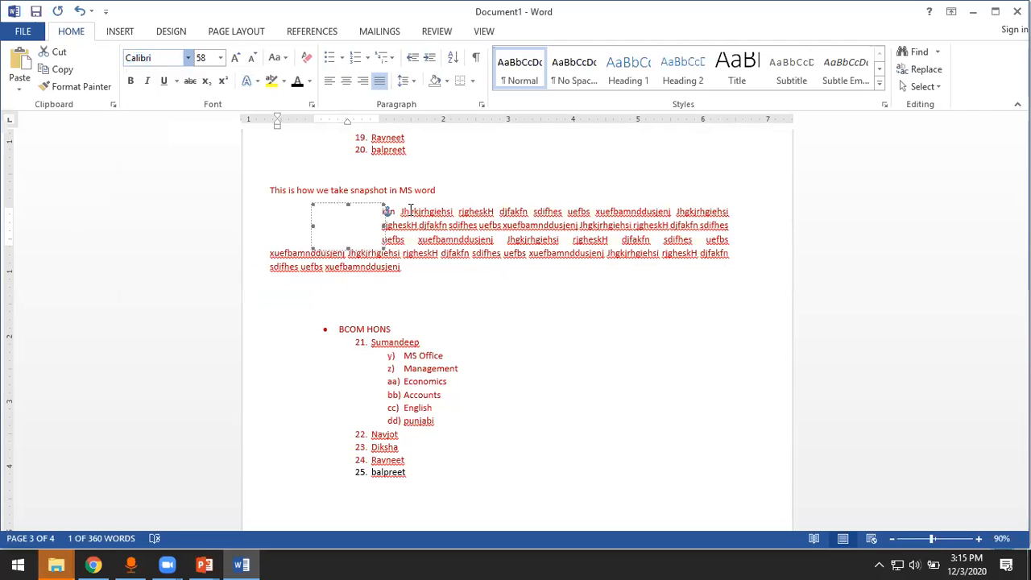
left_click(414, 212)
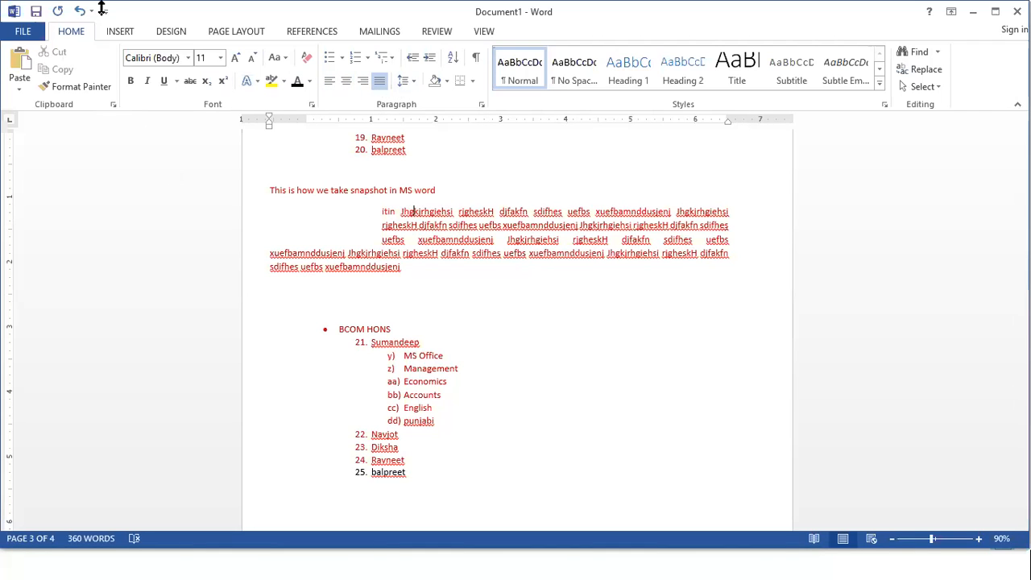
left_click(120, 32)
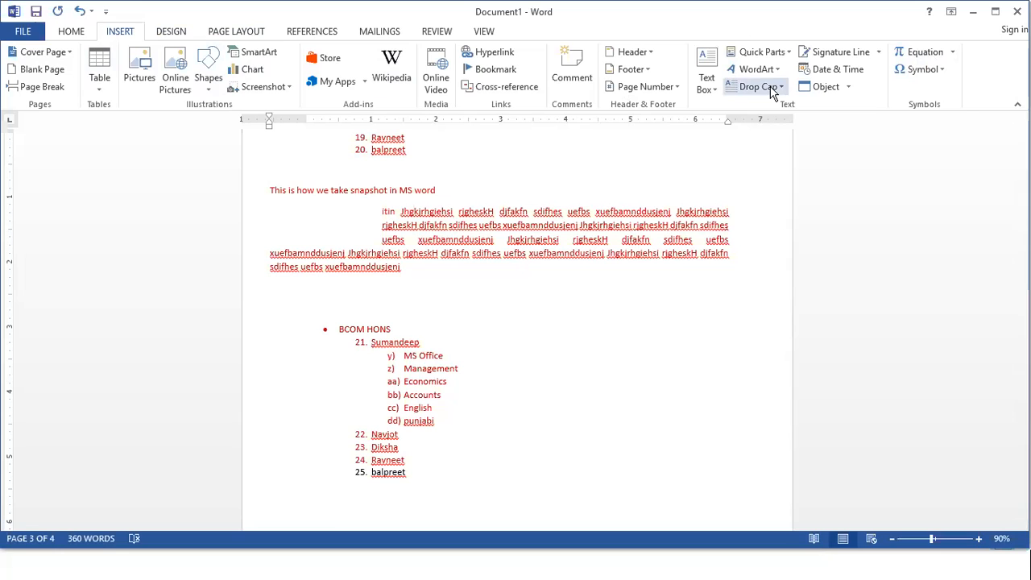
- Undo twice to restore the large red drop-cap N, then select the N
left_click(474, 320)
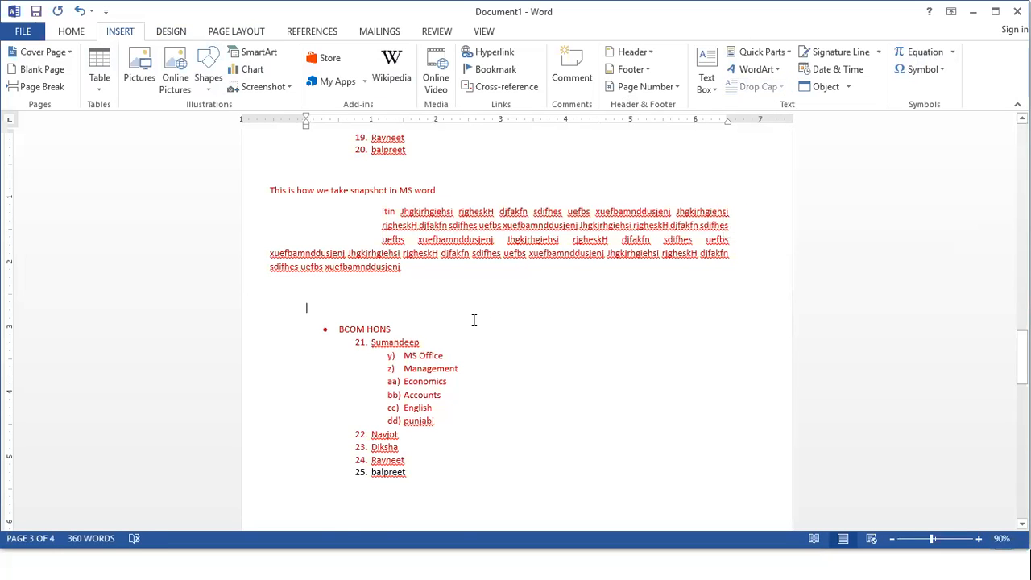
key("ctrl+z")
key("ctrl+z")
key("ctrl+z")
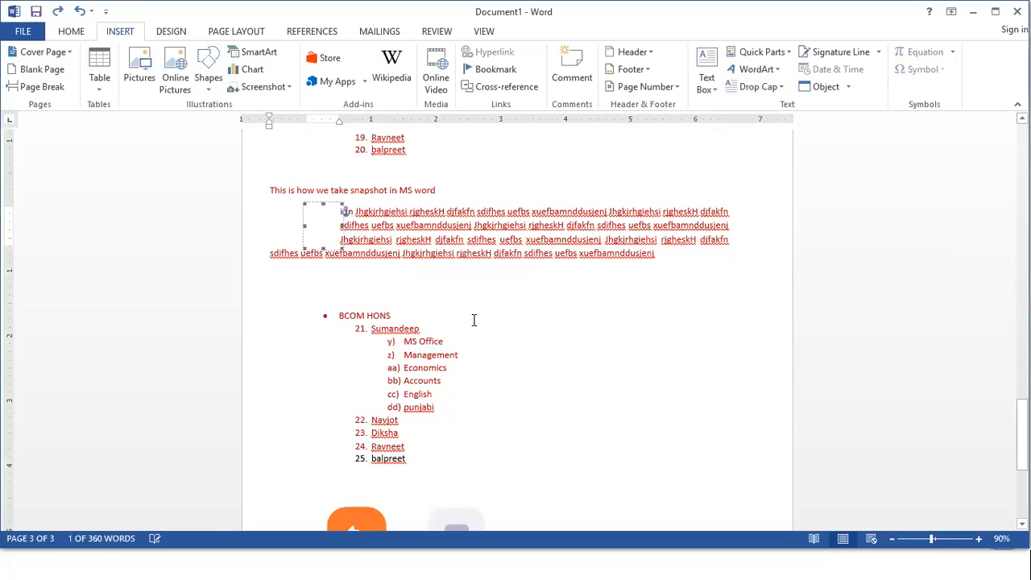
key("ctrl+z")
left_click(377, 203)
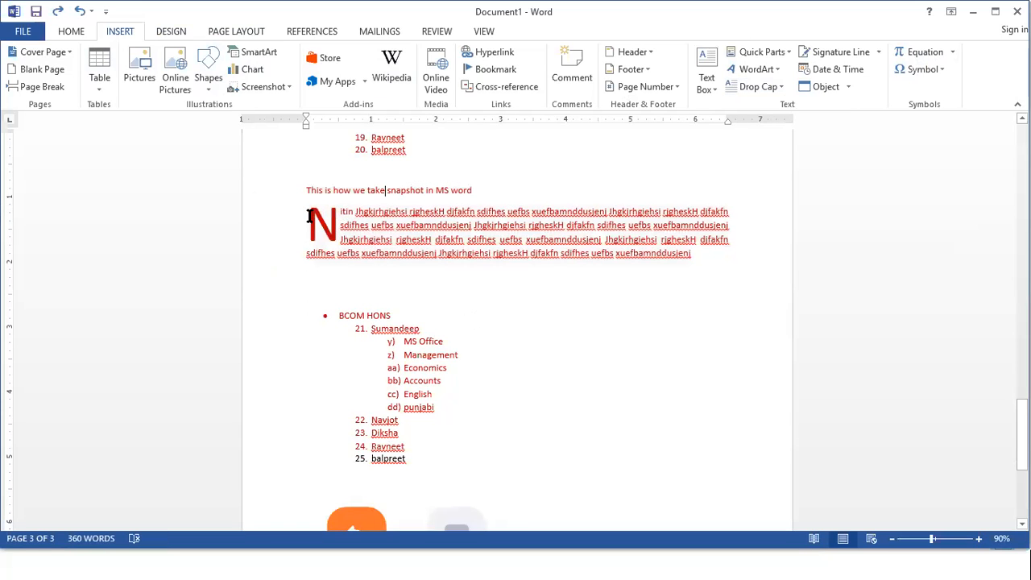
left_click(331, 216)
double_click(334, 219)
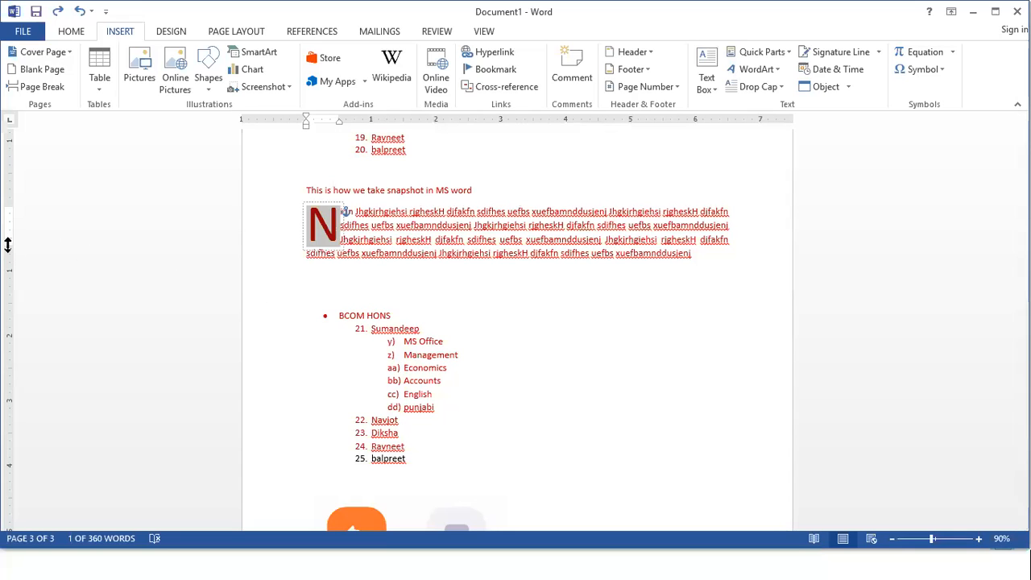
- Change the drop-cap frame's height using the vertical ruler markers, then click inside the N
left_click_drag(8, 246, 8, 277)
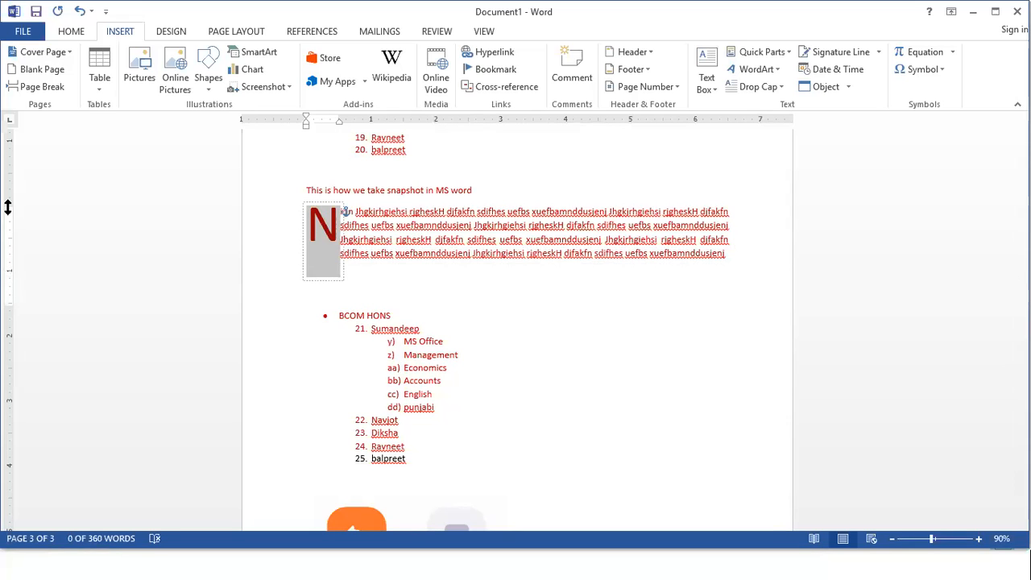
left_click_drag(7, 205, 11, 187)
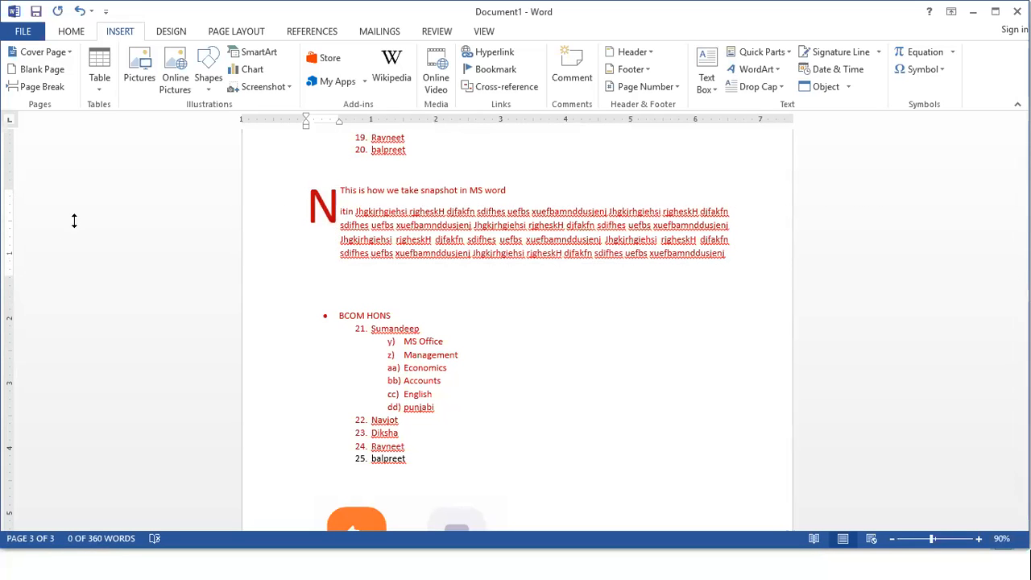
left_click(322, 206)
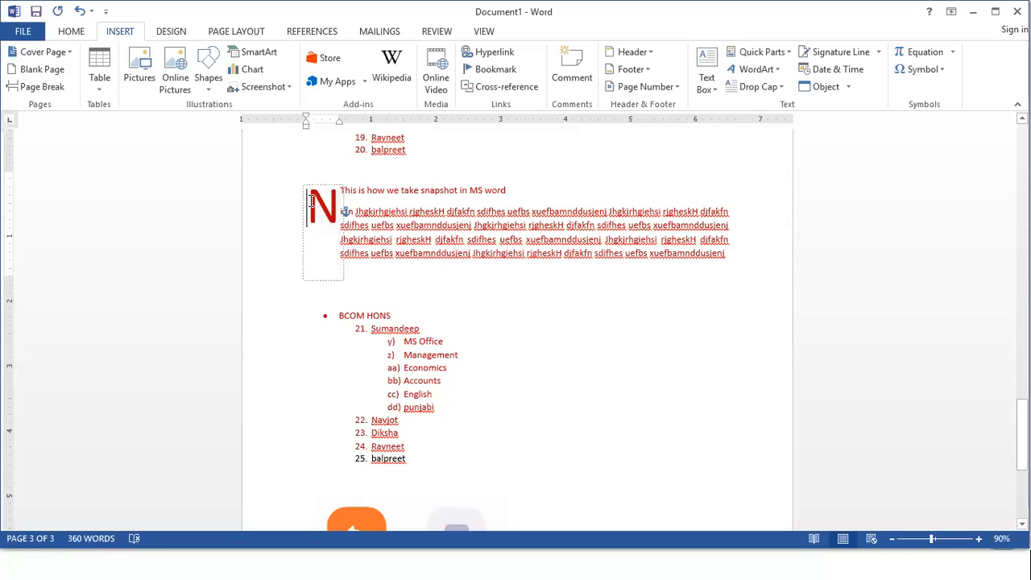
- Grow the drop-cap N to size 100, shorten its frame, and nudge the hanging indent right
left_click(72, 32)
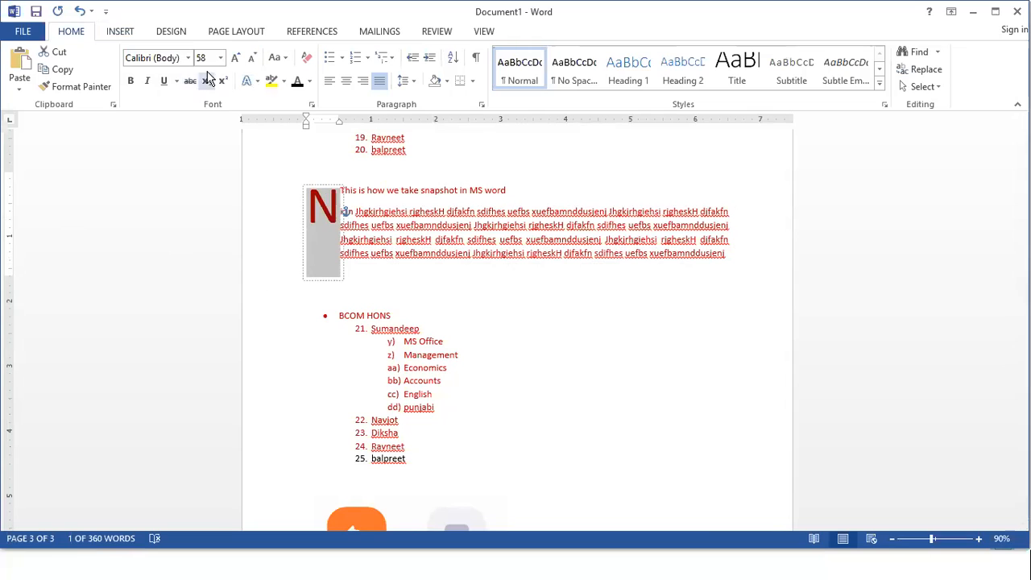
left_click(236, 59)
left_click(236, 59)
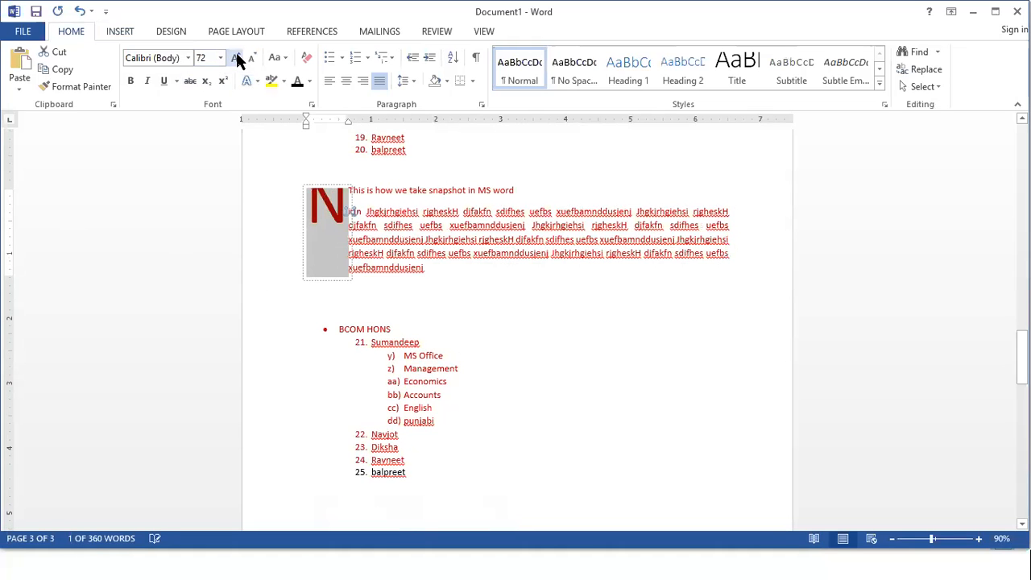
left_click(236, 58)
left_click(236, 59)
left_click(236, 59)
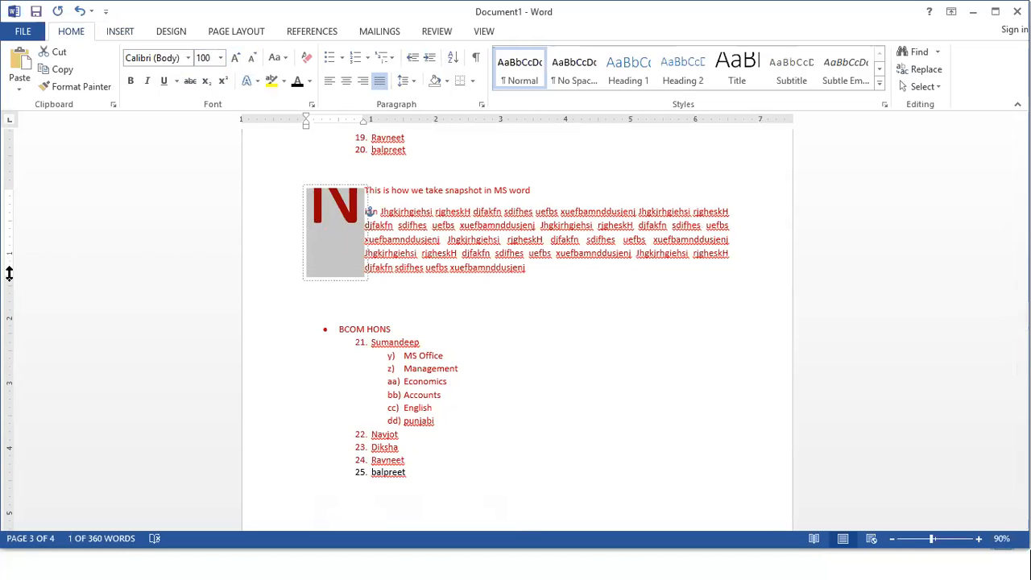
left_click_drag(7, 275, 11, 228)
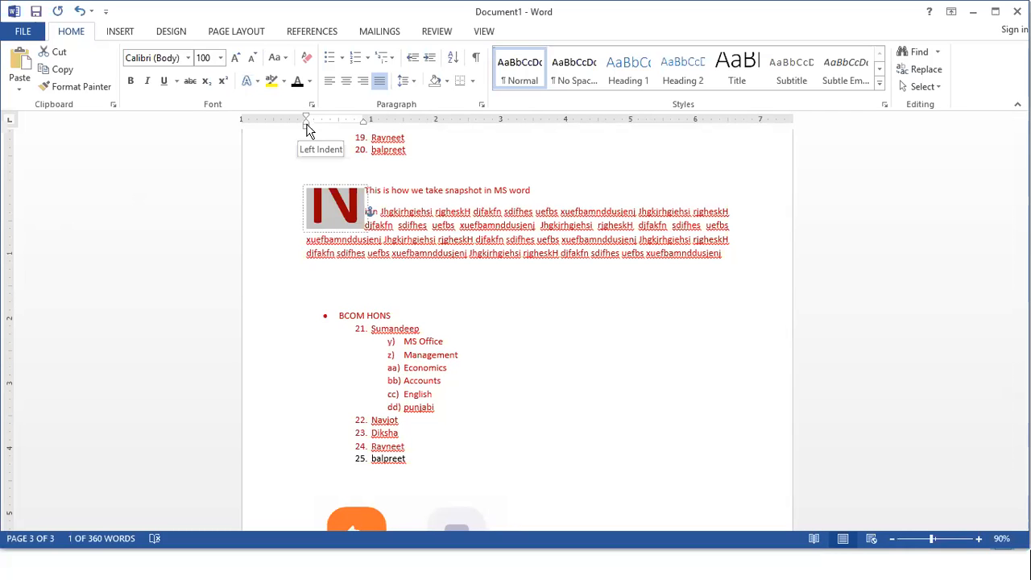
mouse_move(304, 128)
left_mouse_down()
mouse_move(322, 129)
mouse_move(306, 120)
mouse_move(322, 120)
left_mouse_up()
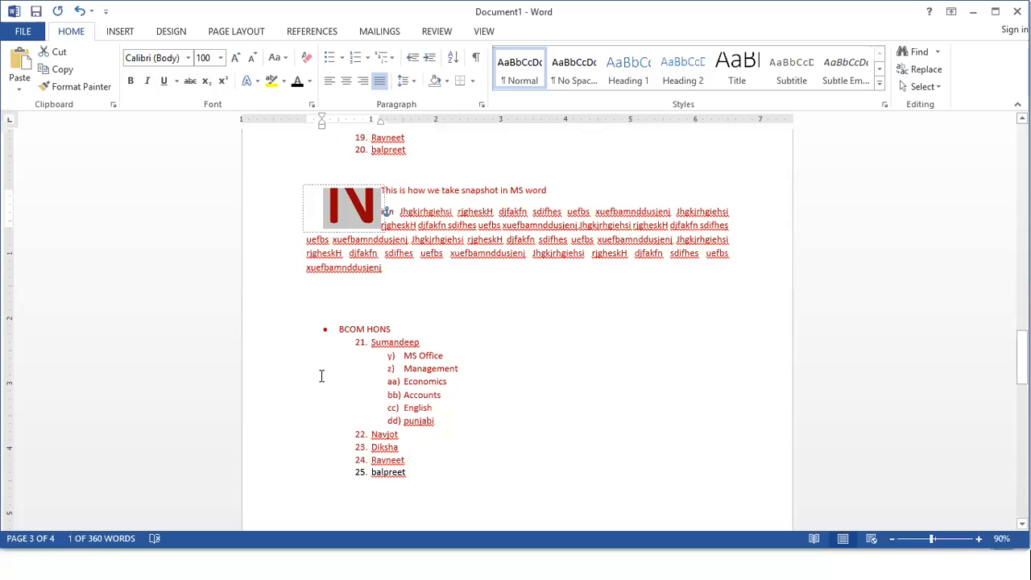
- Launch Excel 2013 from Windows search, maximise it, and create the blank workbook Book1
key("super")
type("excel")
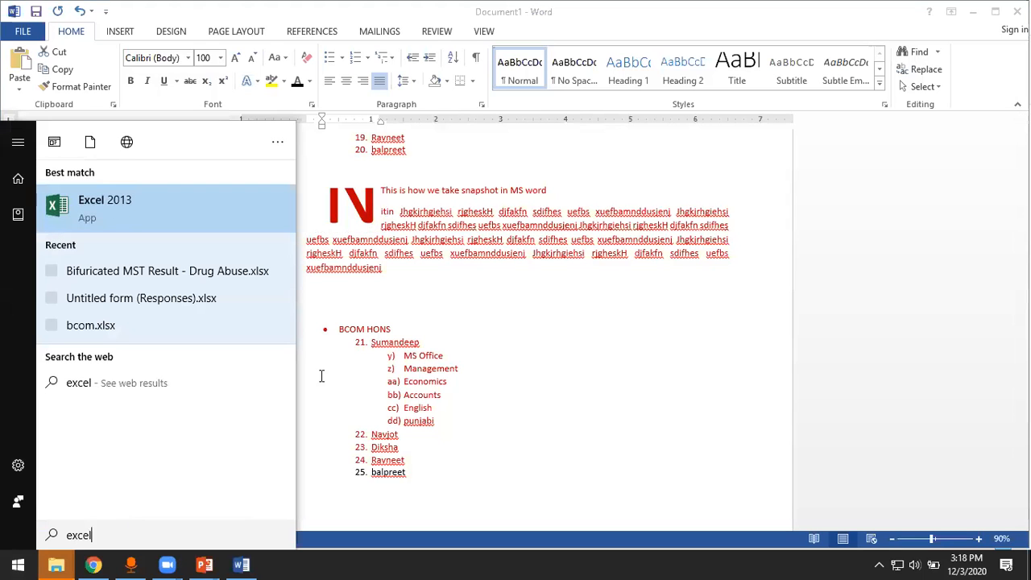
key("Return")
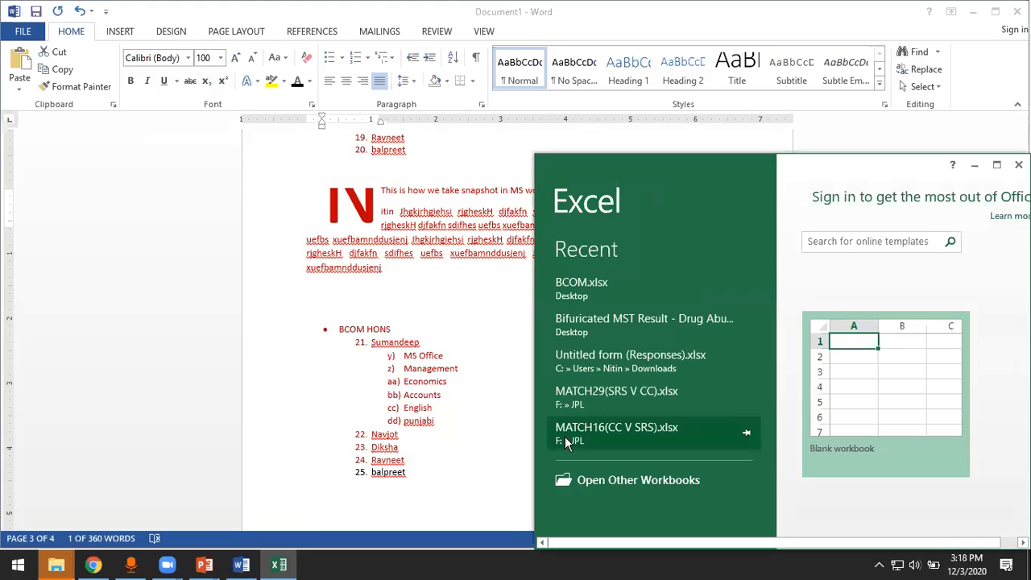
left_click(996, 166)
left_click(395, 228)
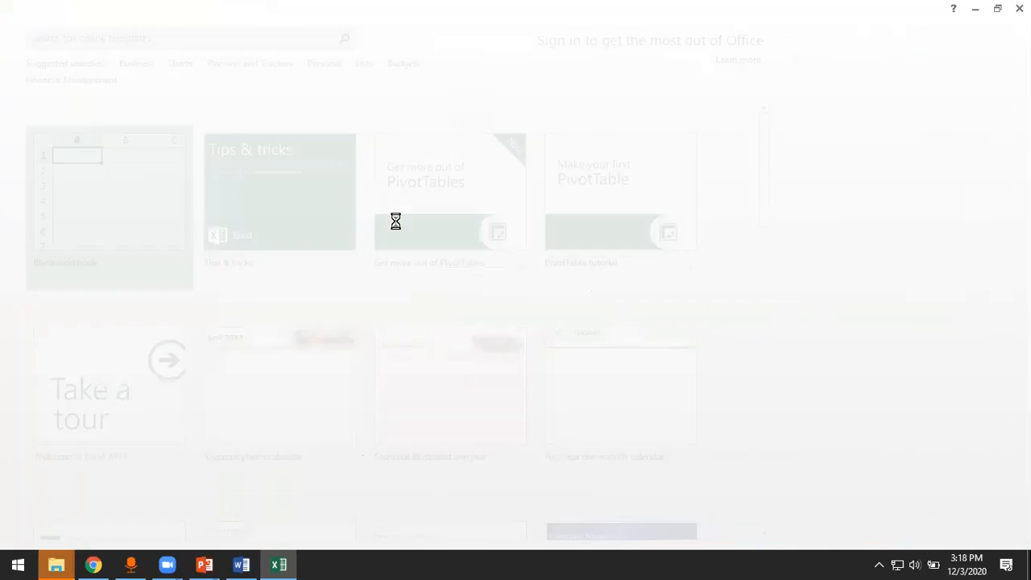
left_click(211, 125)
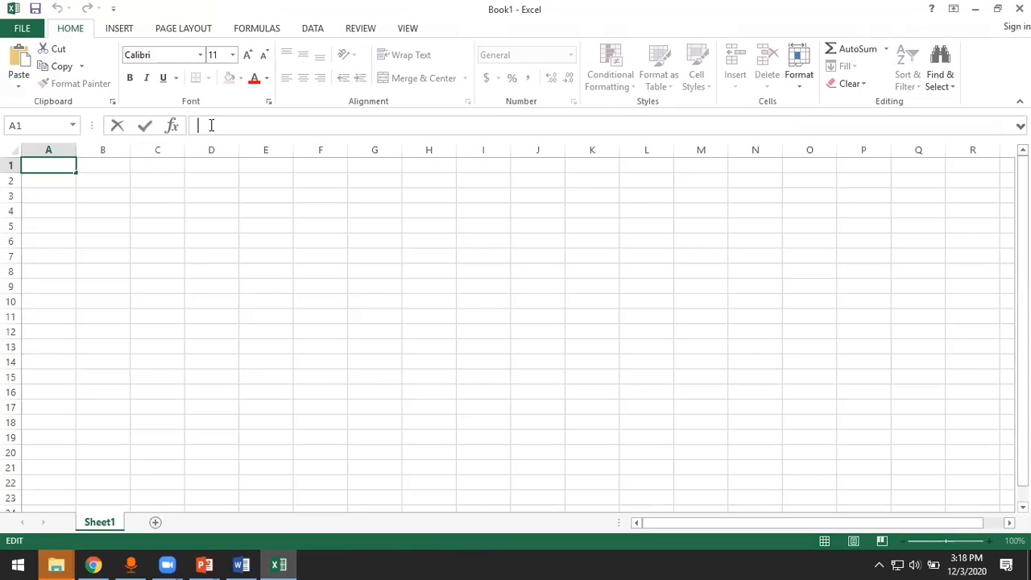
- Enter the formula =10+15 in A1 and the number 10 in A2
type("=")
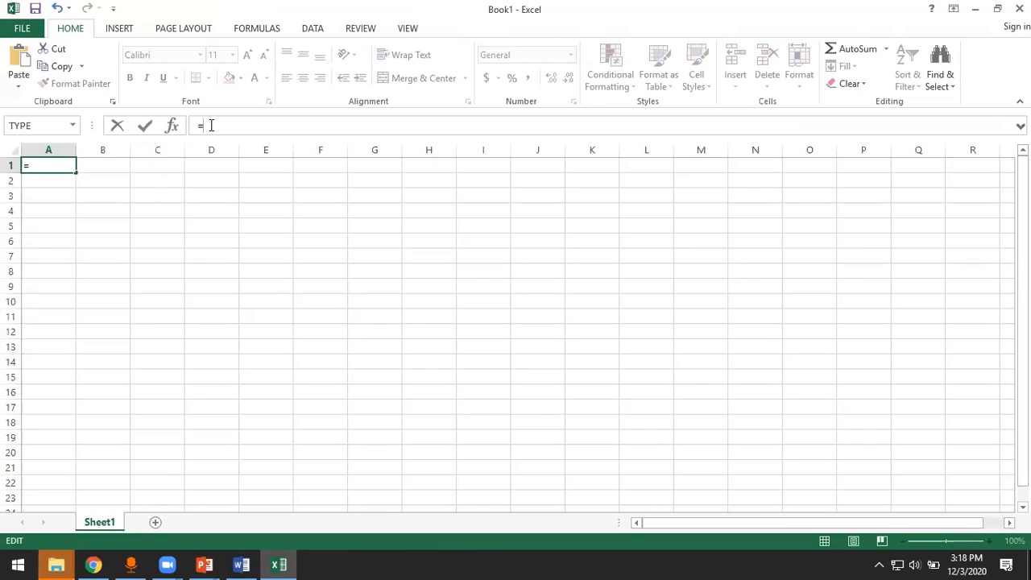
type("10+15")
key("Return")
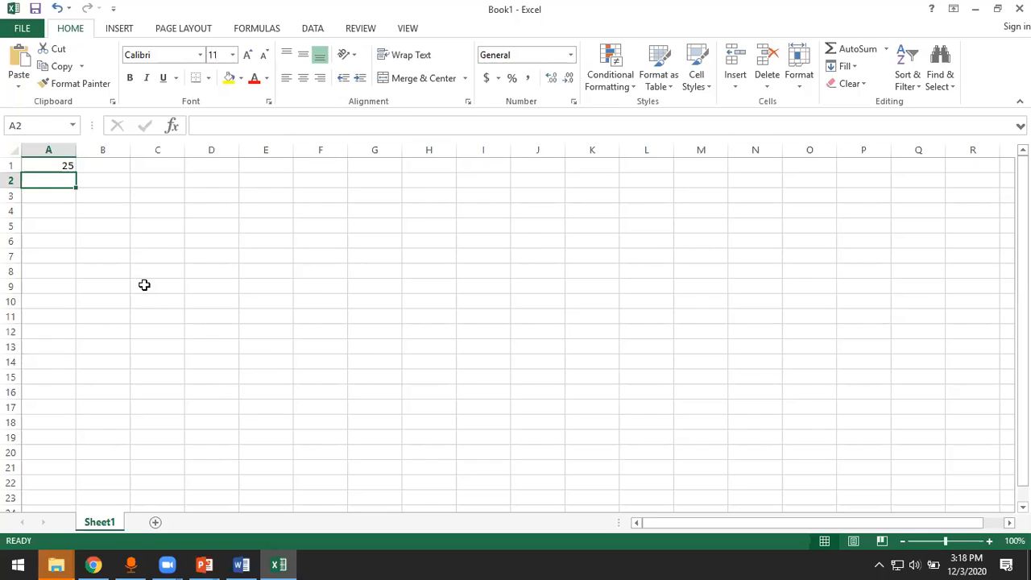
left_click(216, 126)
type("10")
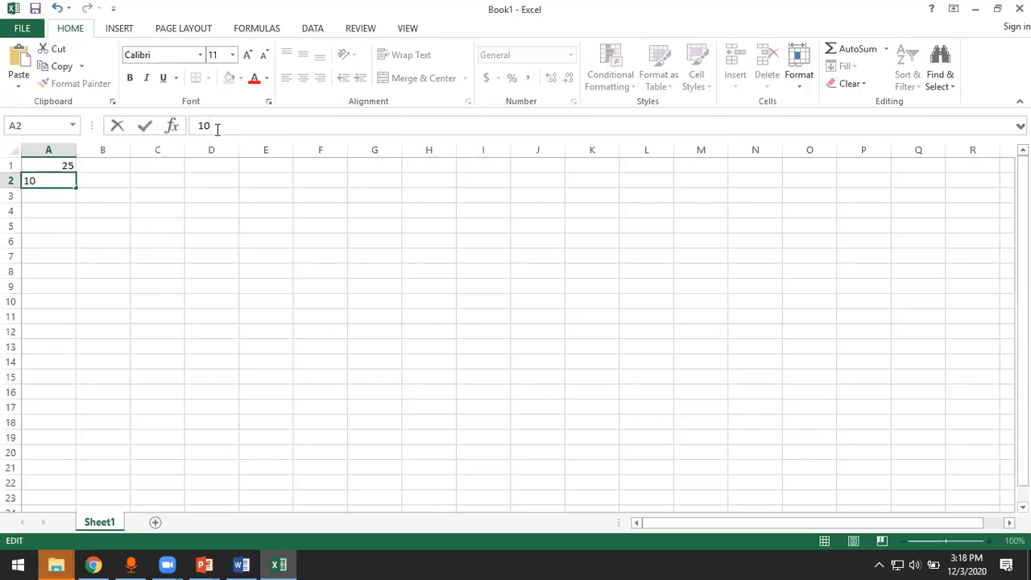
key("Return")
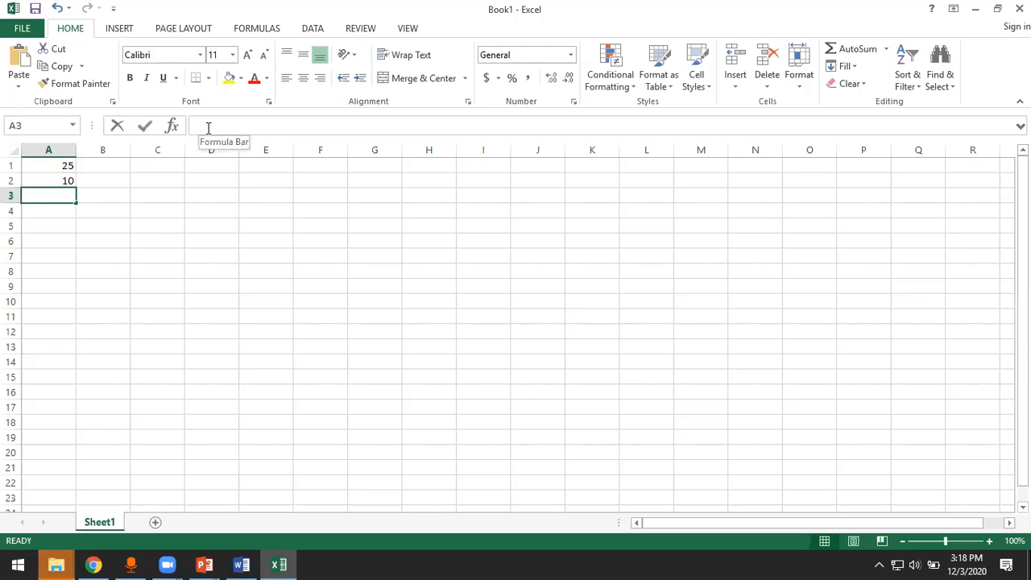
- Extend A2 to 10+15, then prefix it with = so it becomes the formula =10+15
left_click(64, 180)
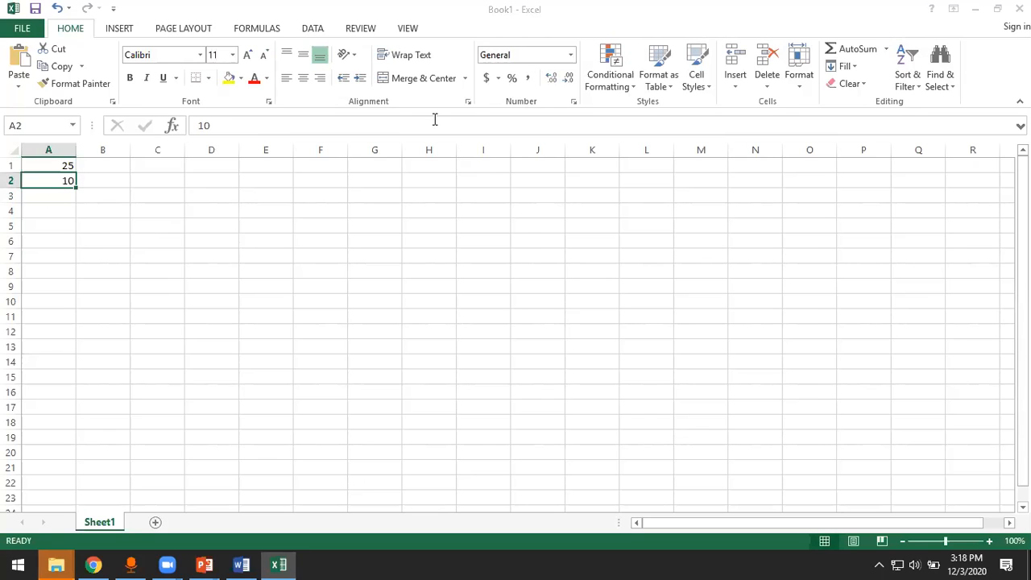
left_click(216, 125)
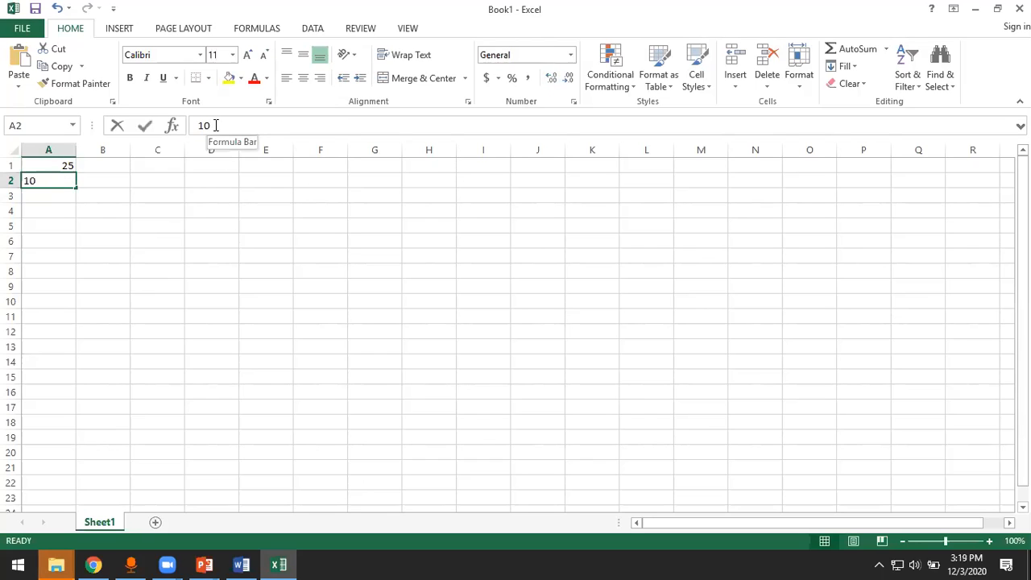
type("+15")
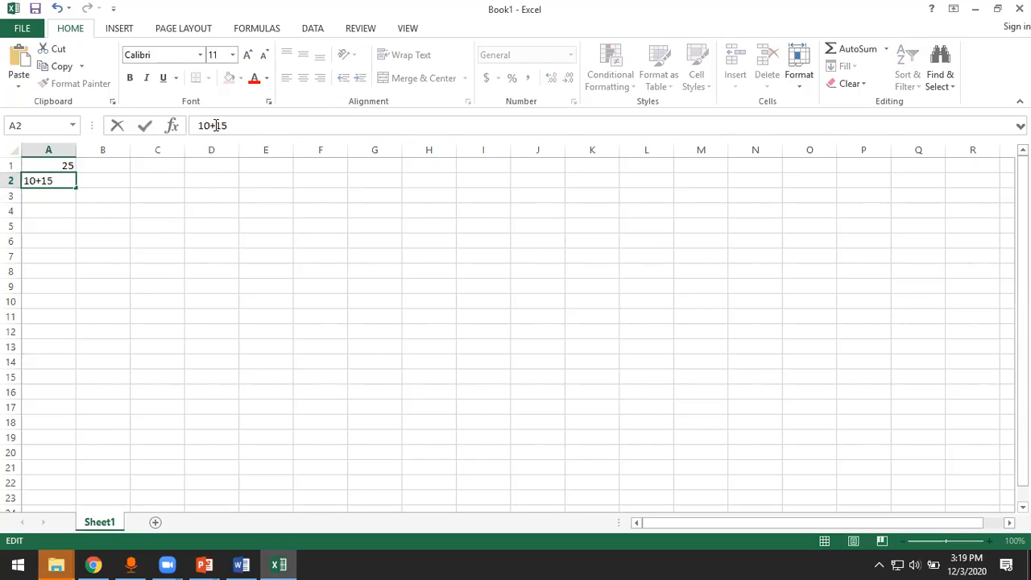
key("Return")
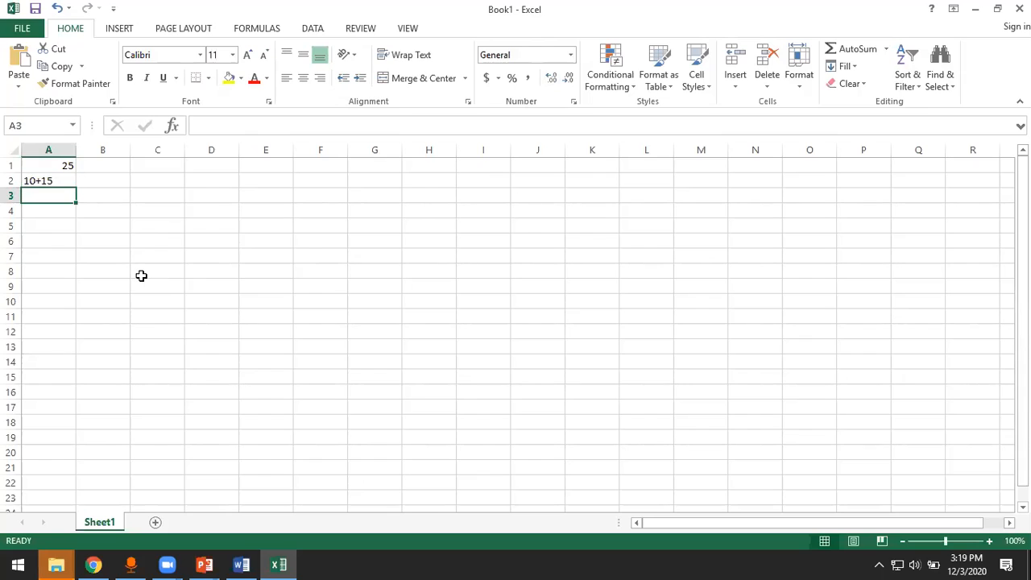
left_click(57, 180)
left_click(200, 125)
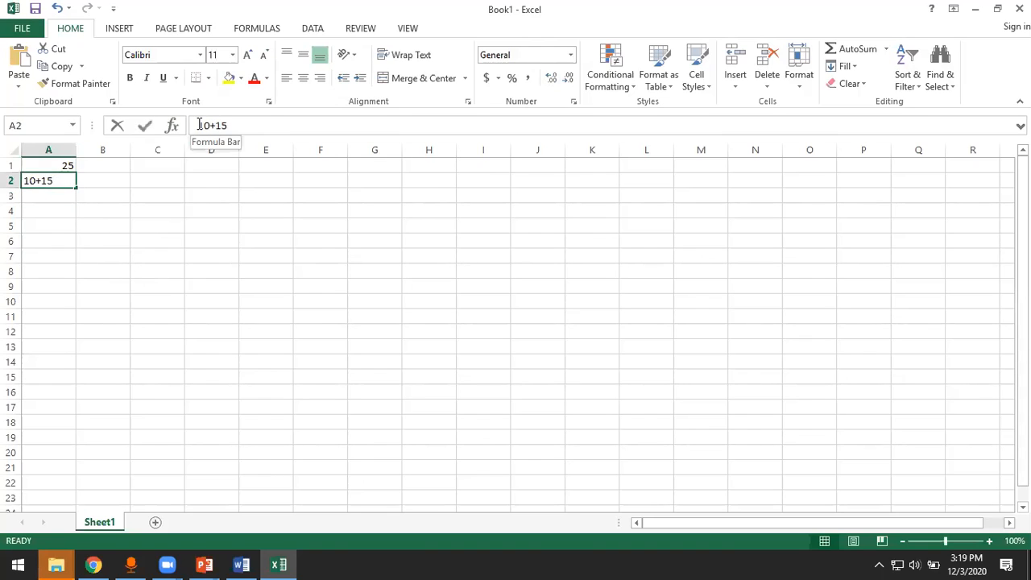
type("=")
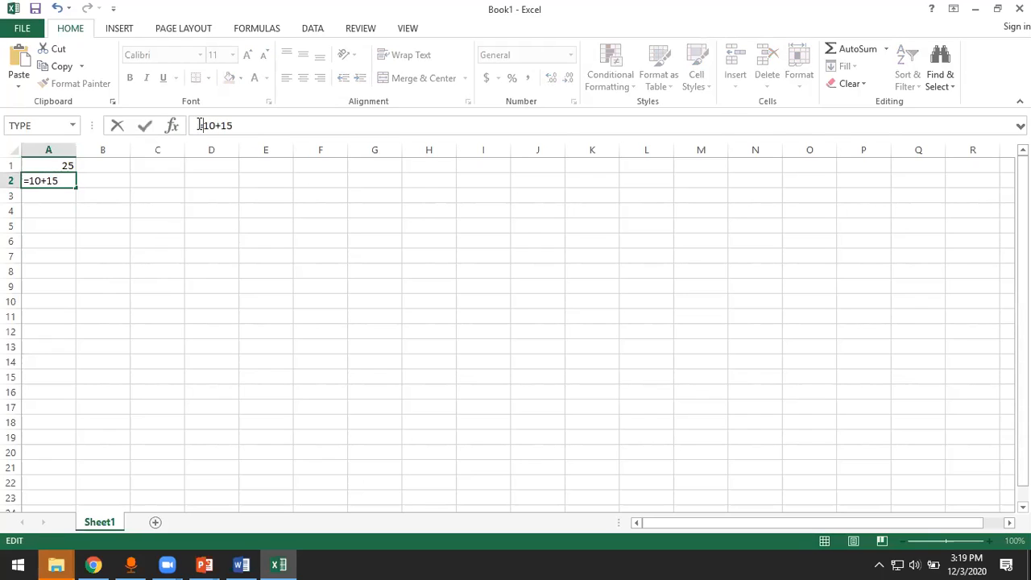
key("Return")
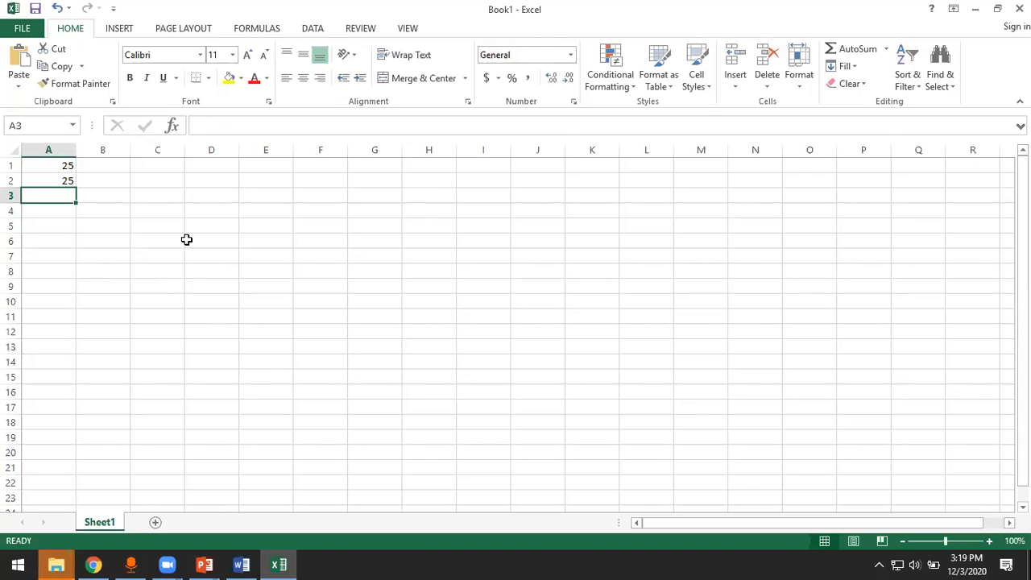
- Type a first name in A3, then prefix it with = to produce a #NAME? error
type("nitin")
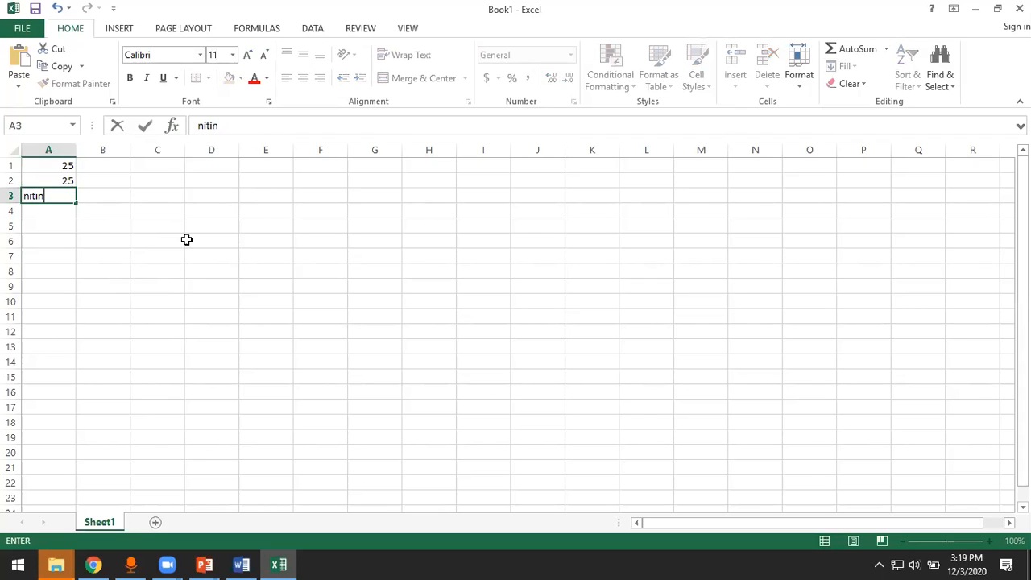
key("Return")
key("Up")
left_click_drag(220, 126, 193, 127)
left_click(228, 126)
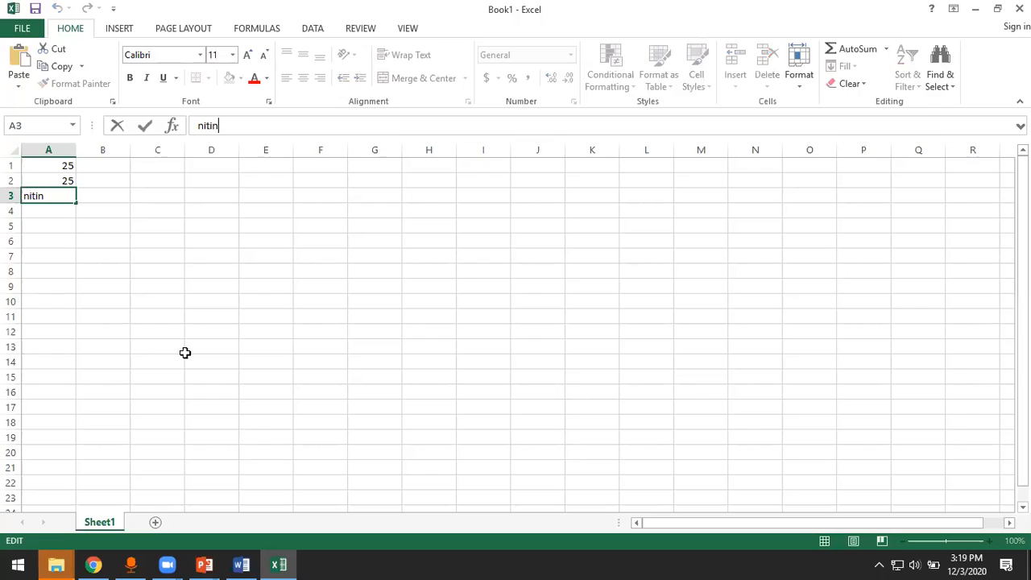
left_click(199, 126)
type("=")
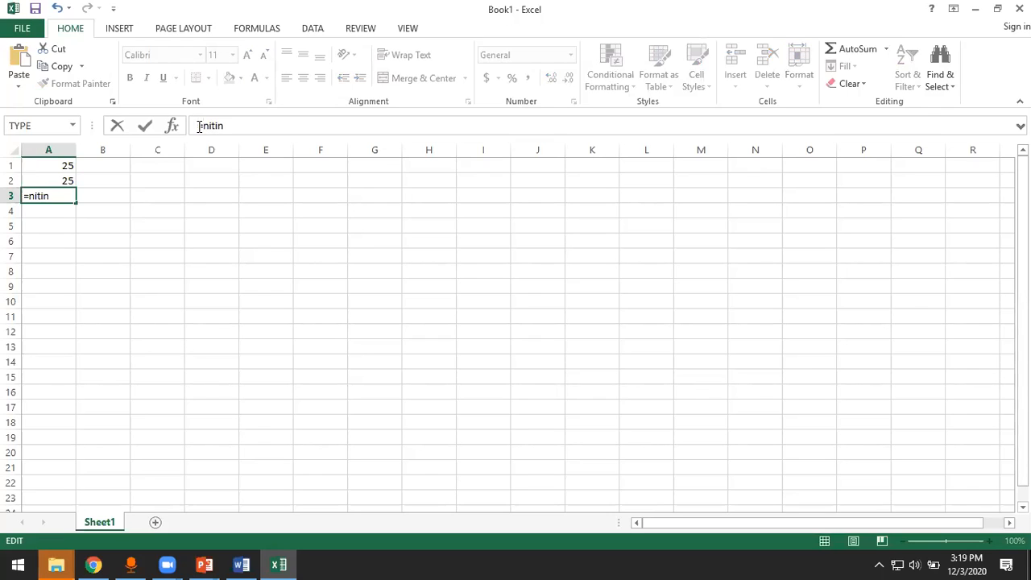
key("Return")
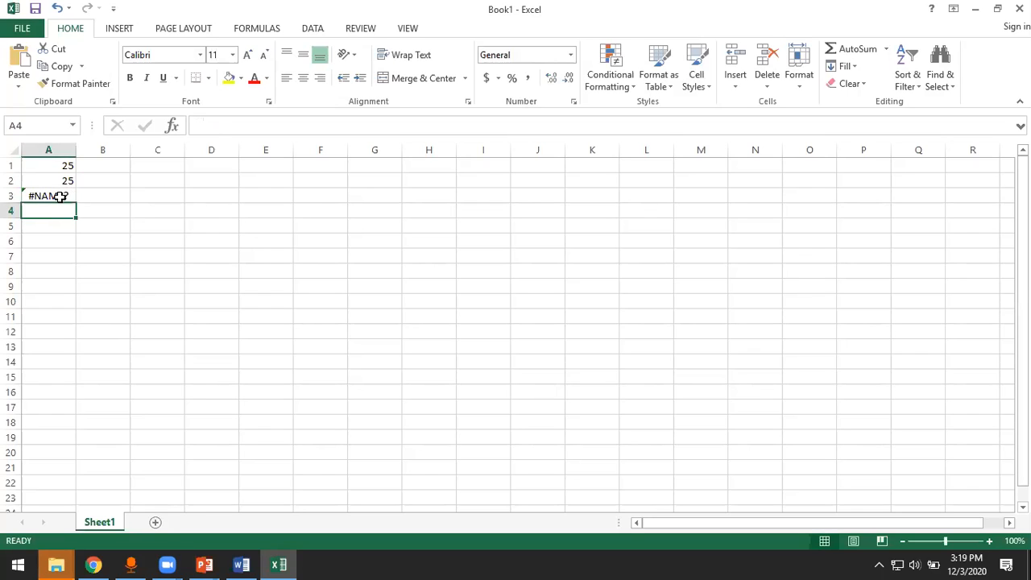
- Replace A3's formula with the first name as plain text
left_click(58, 197)
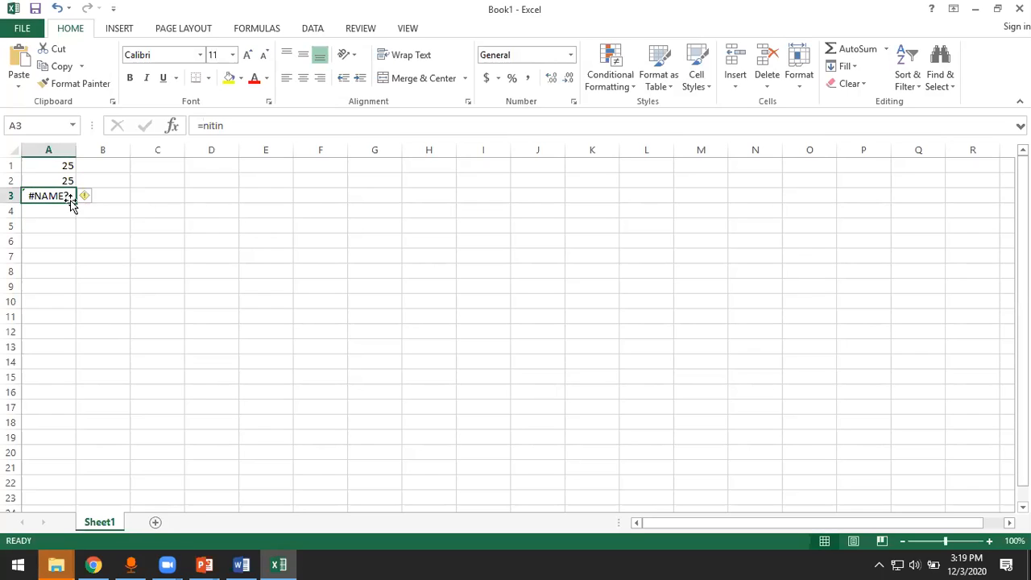
left_click(223, 124)
key("BackSpace")
key("BackSpace")
key("BackSpace")
key("BackSpace")
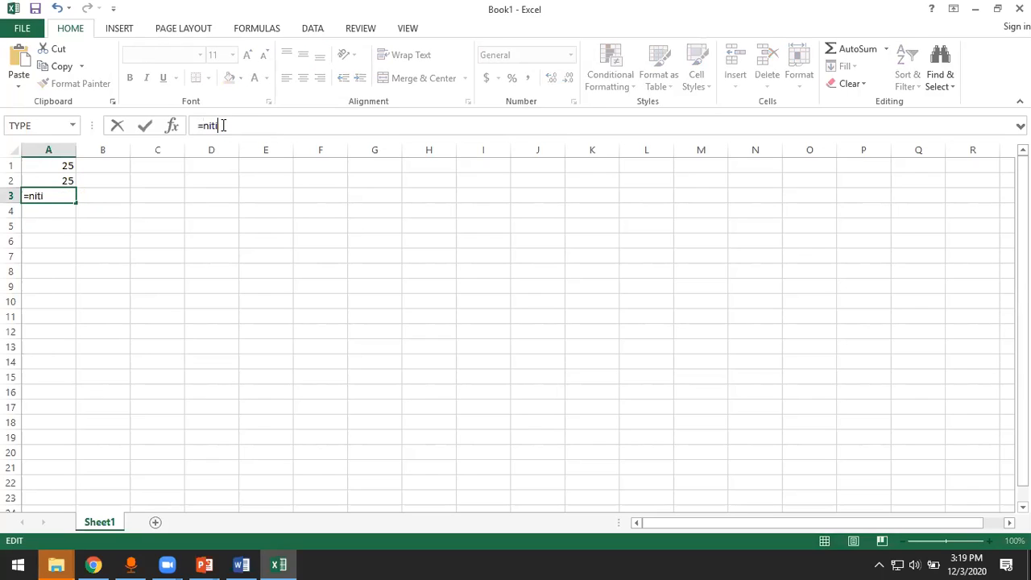
key("BackSpace")
key("BackSpace")
type("nitin")
key("Return")
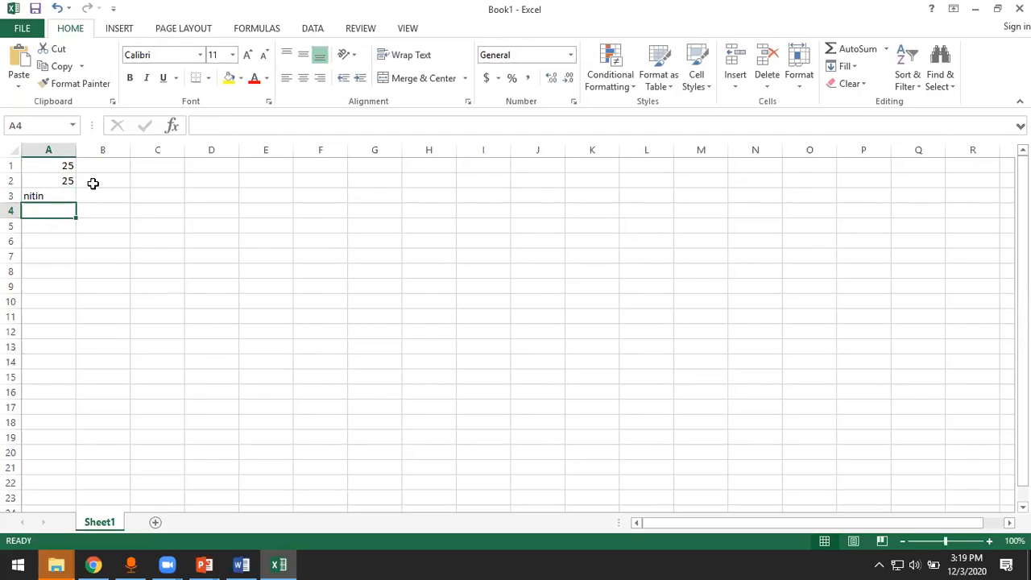
- Remove the equals sign from A2 so it holds the text 10+15
left_click(63, 195)
left_click(58, 179)
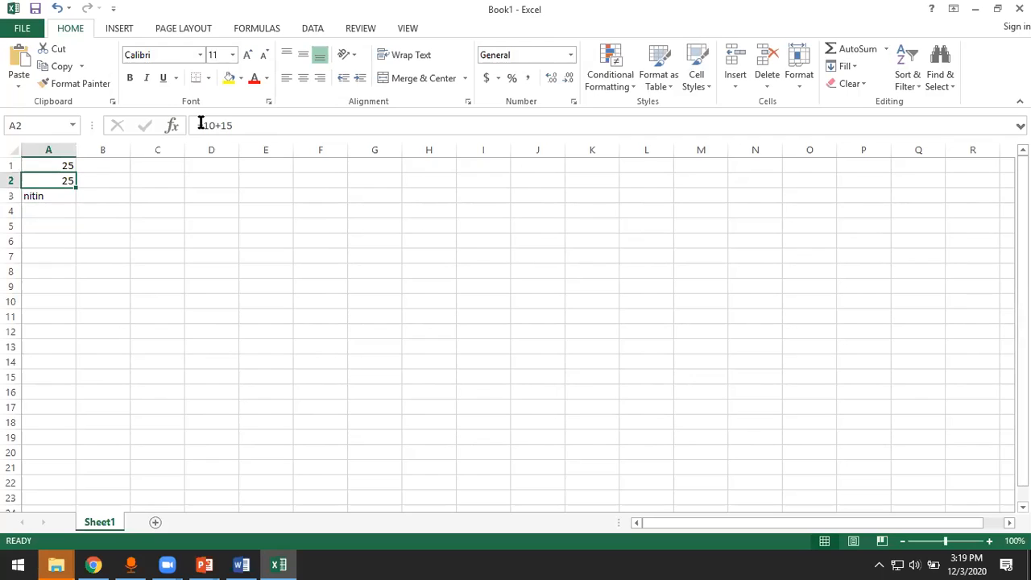
left_click(205, 124)
key("BackSpace")
key("Return")
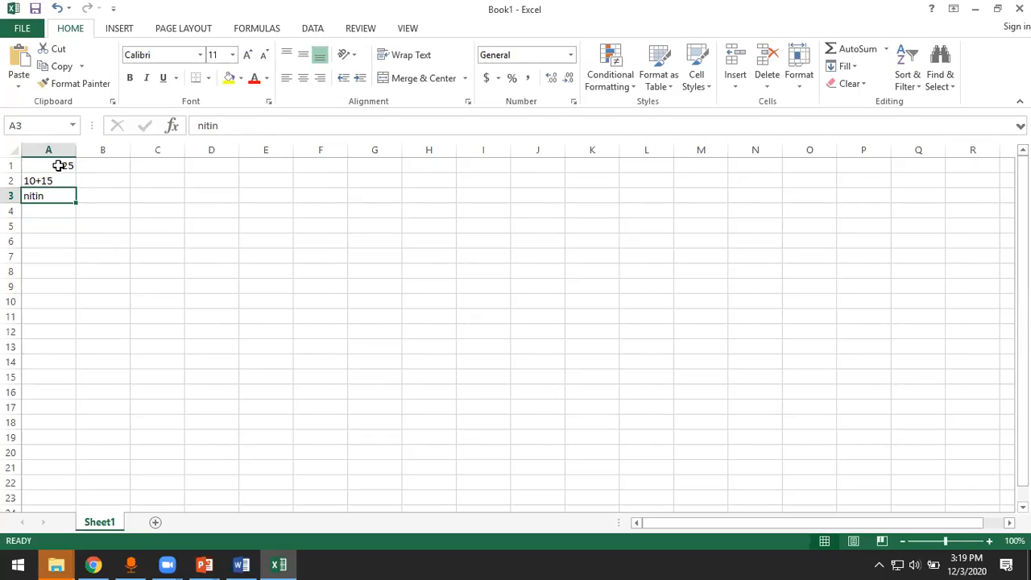
- Select A1 and place the edit point just after the = in its =10+15 formula
left_click(59, 164)
left_click_drag(234, 125, 206, 126)
left_click(206, 126)
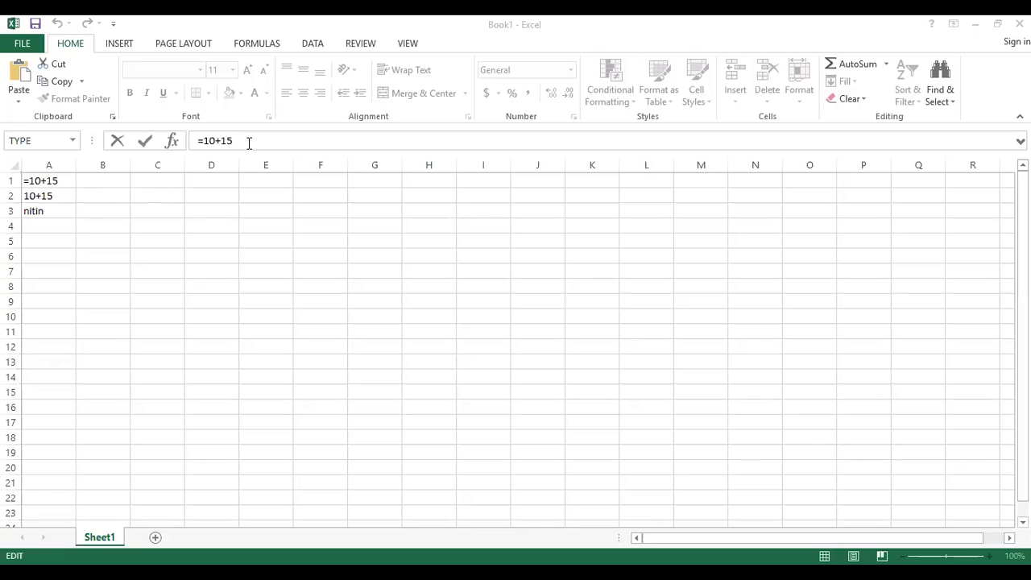
- Insert a B3 cell reference into A1's formula, committing =B310+15
key("Return")
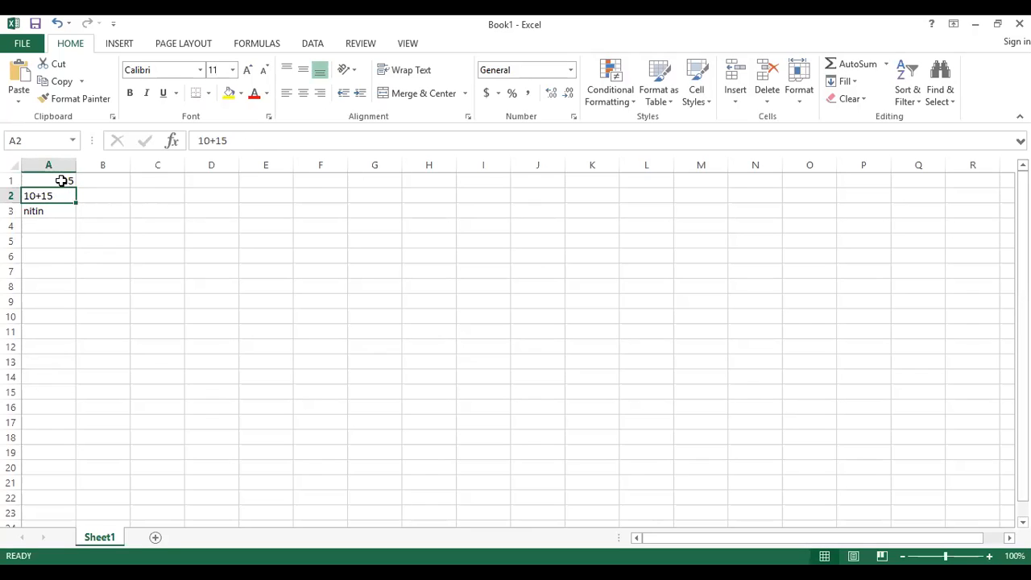
left_click(62, 181)
left_click_drag(239, 142, 205, 141)
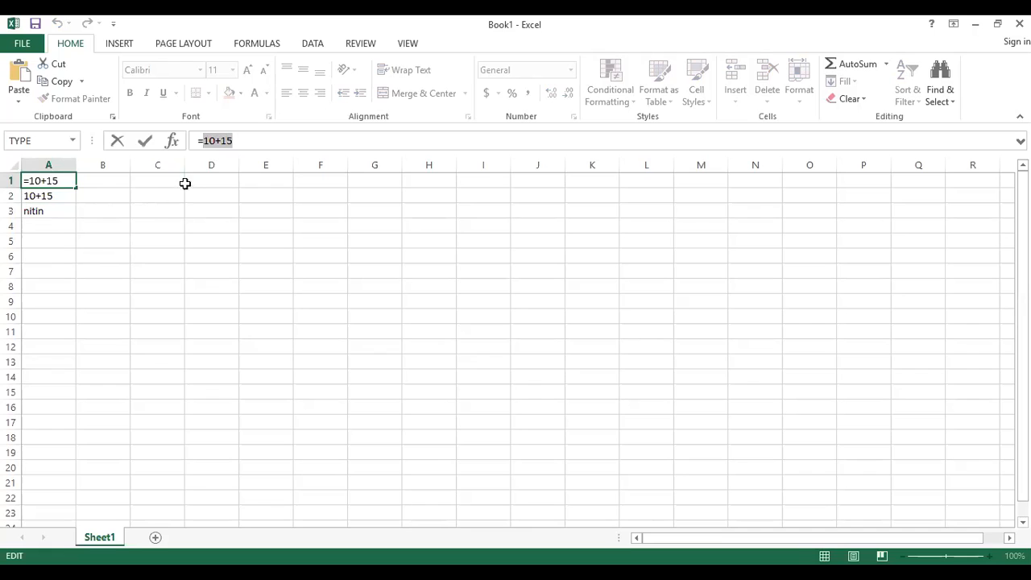
left_click(202, 141)
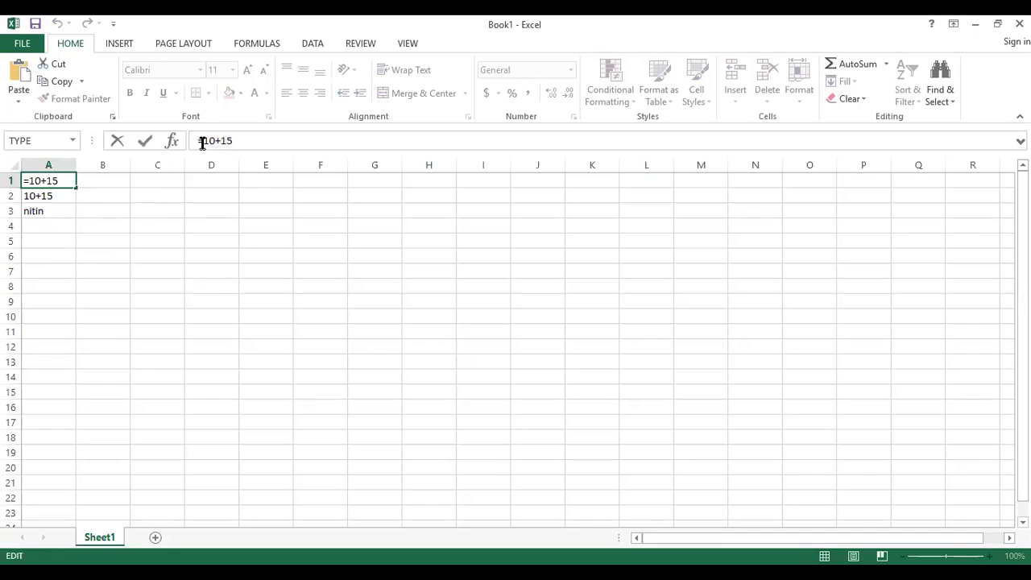
left_click(44, 196)
left_click(122, 214)
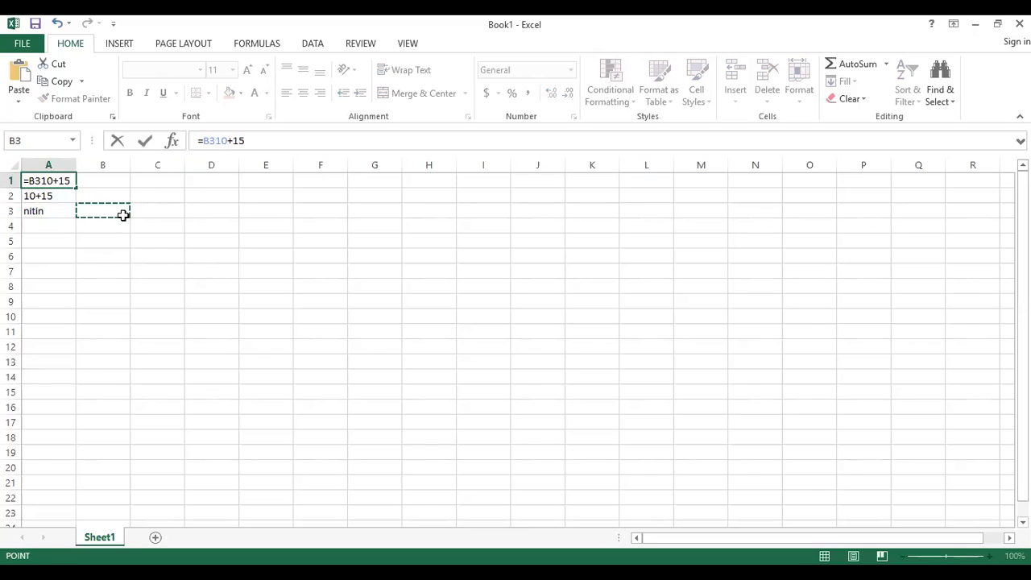
key("Return")
- Restore A1's formula to =10+15 so it displays 25 again
key("Up")
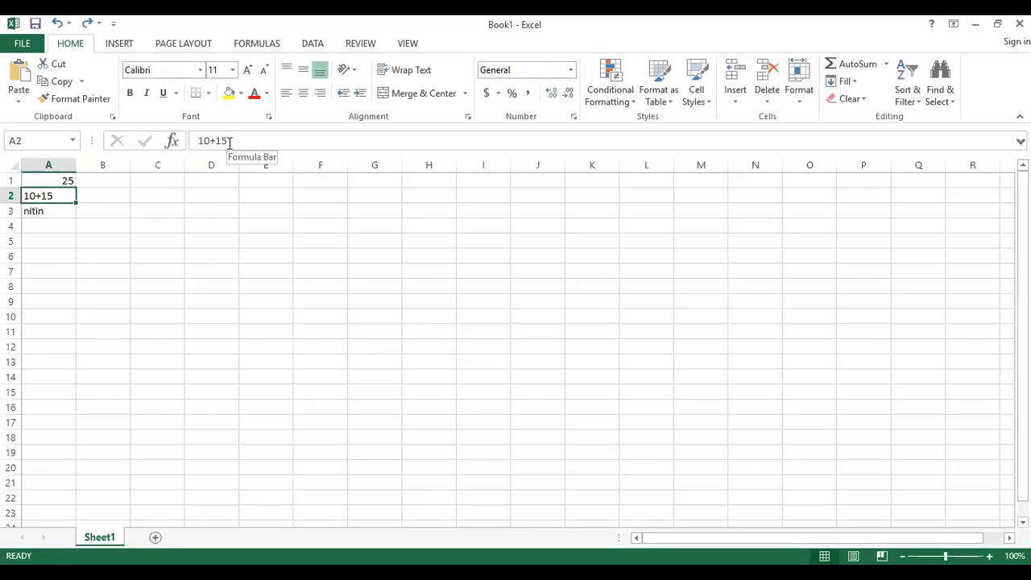
left_click(199, 142)
left_click(55, 178)
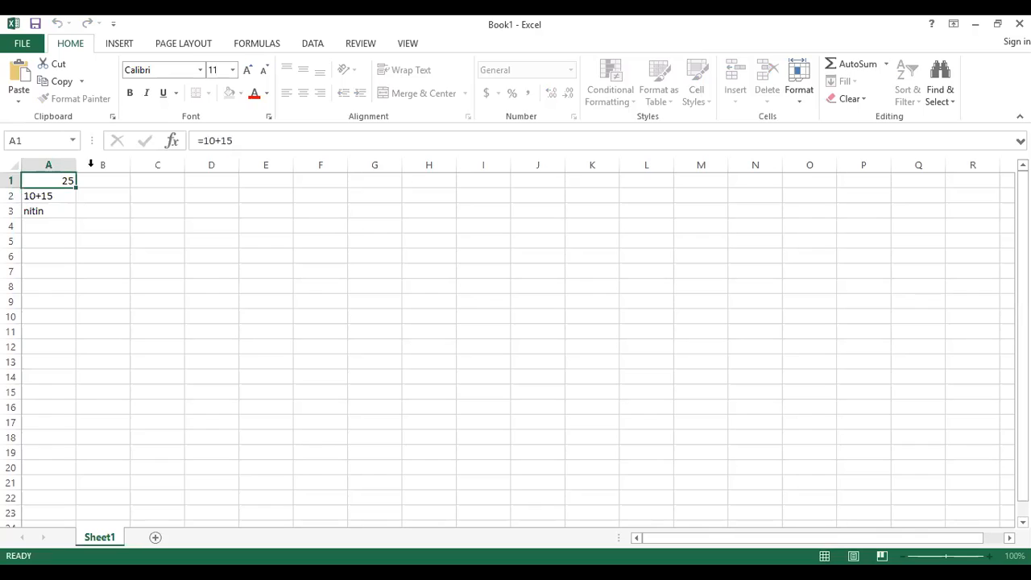
left_click(223, 141)
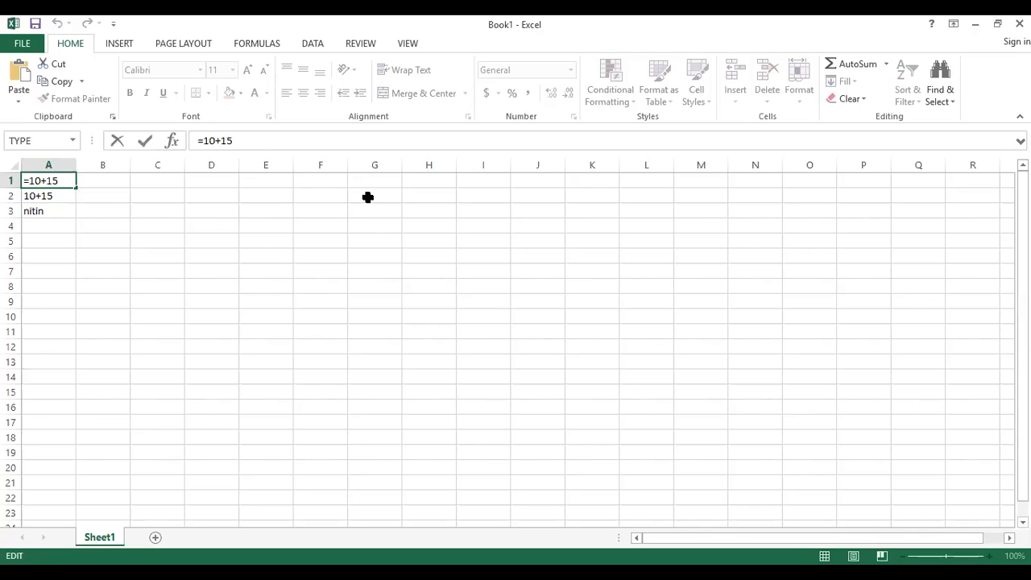
key("Return")
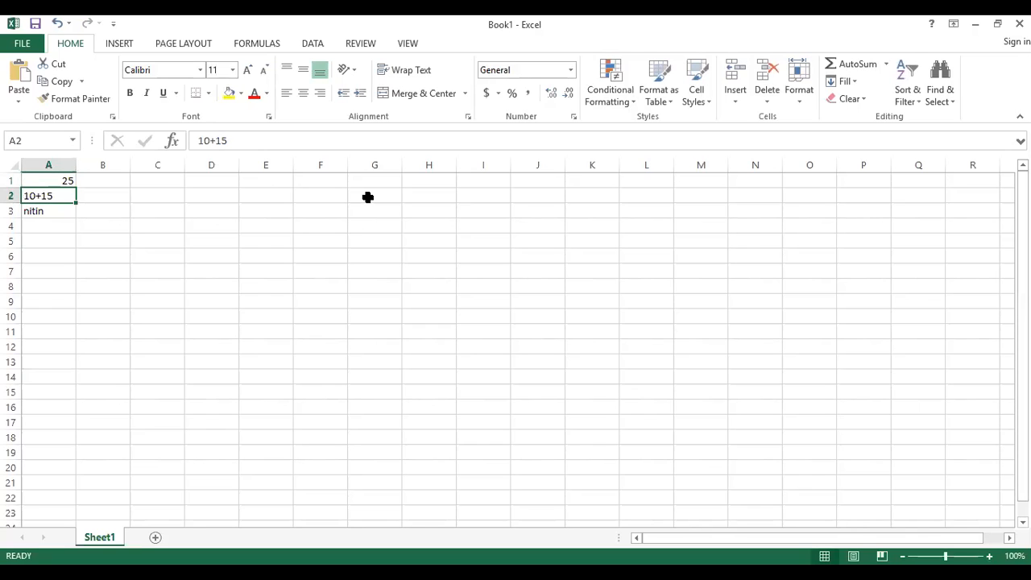